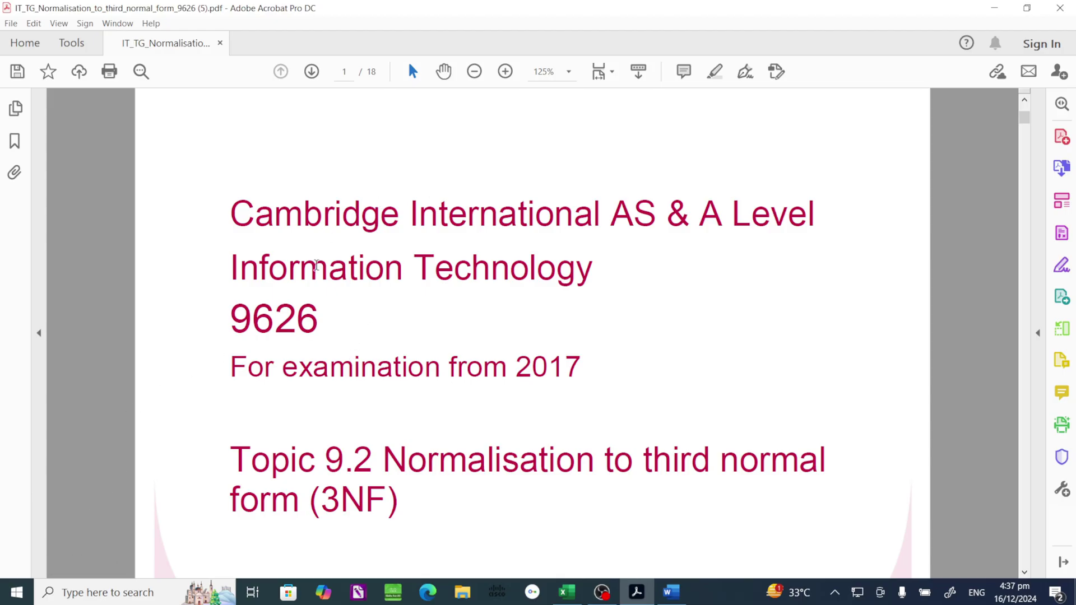
# Step: Go to page 8 of the topic support guide and examine the worked example's unnormalised (0NF) table
pyautogui.scroll(4, 451, 294)
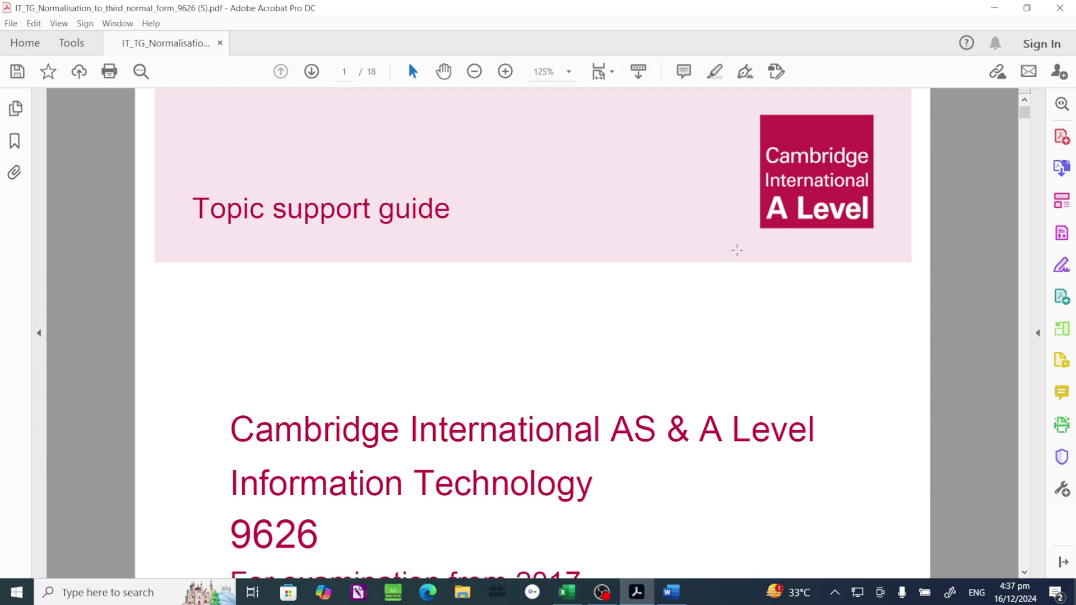
pyautogui.scroll(-2, 447, 343)
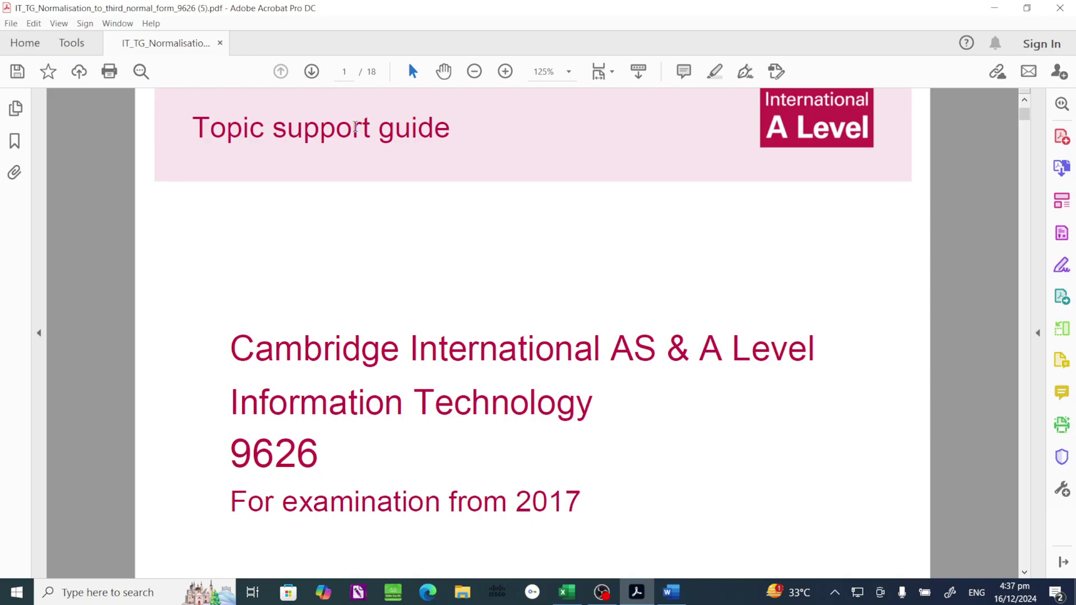
pyautogui.click(352, 74)
pyautogui.write('8')
pyautogui.press('Return')
pyautogui.scroll(-5, 435, 359)
pyautogui.scroll(2, 435, 362)
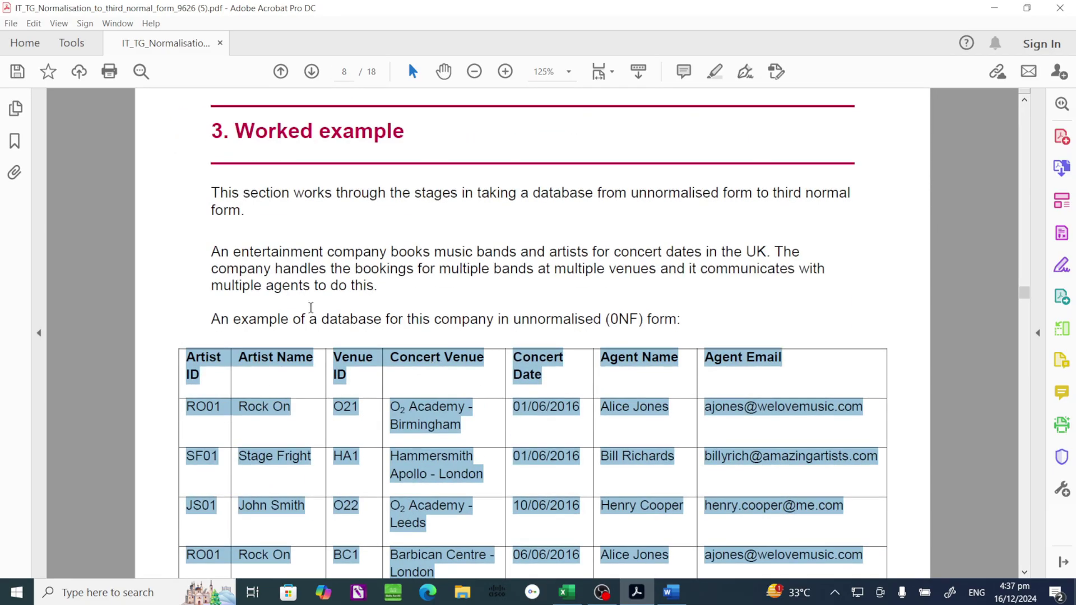
pyautogui.click(310, 318)
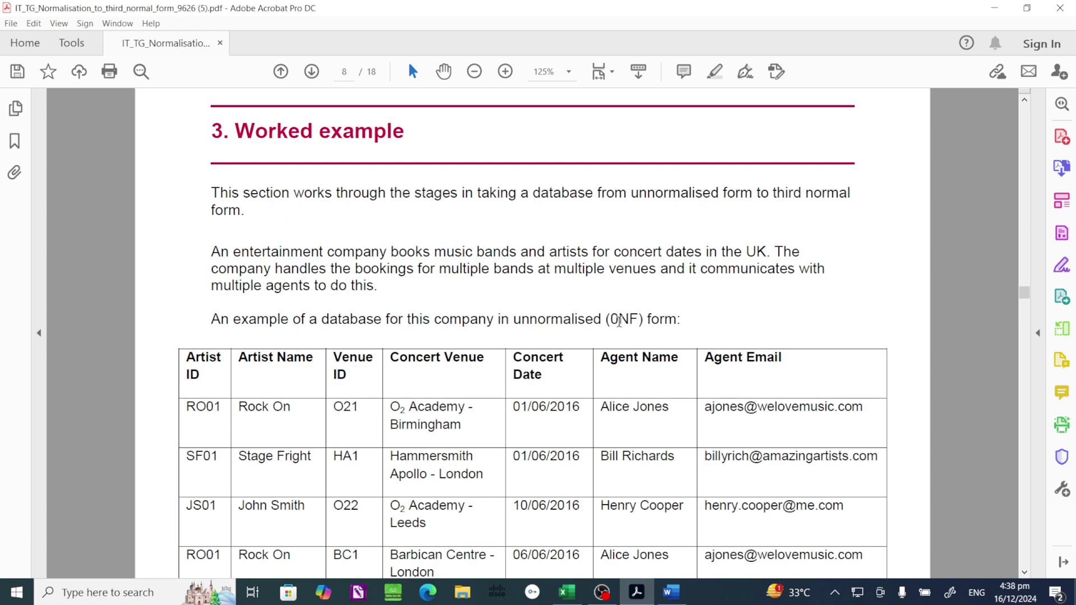
pyautogui.scroll(-8, 635, 326)
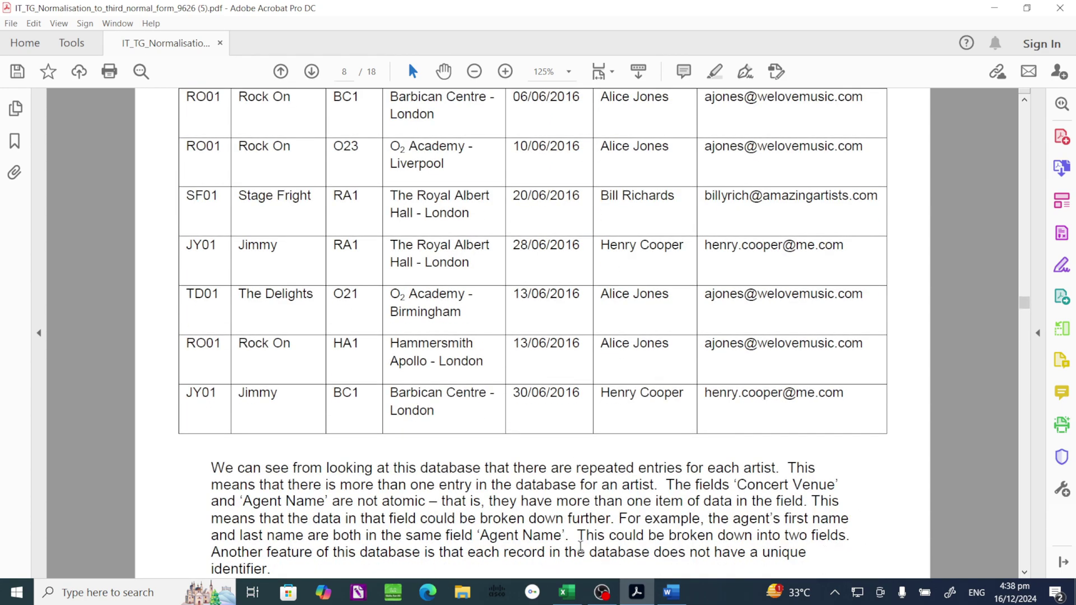
pyautogui.scroll(4, 580, 547)
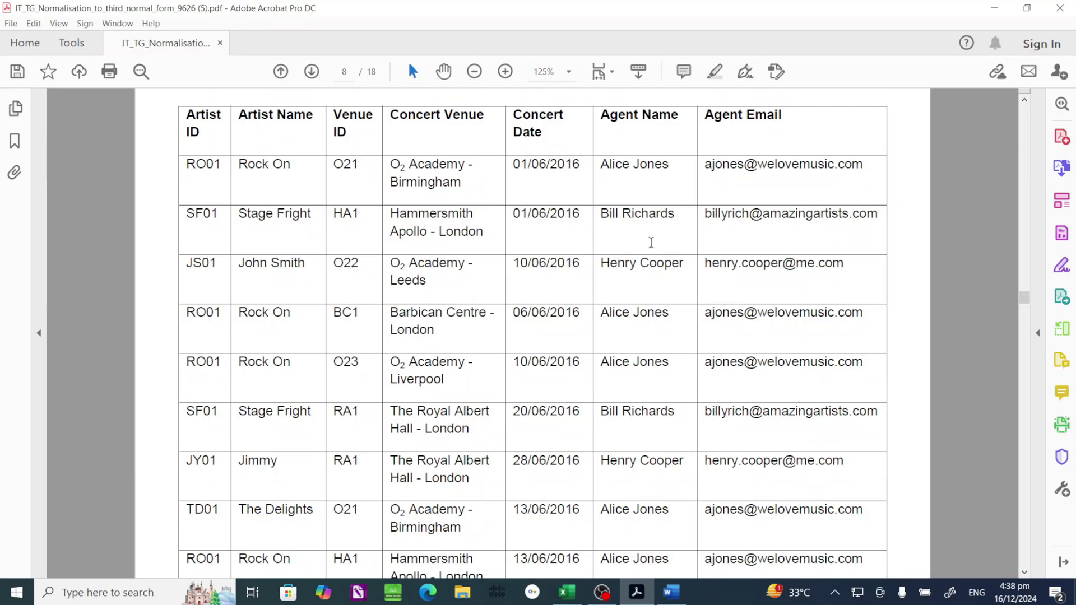
# Step: Switch to the Suuport Guide workbook in Excel and clear the whole-sheet selection on the Topic support guide sheet
pyautogui.click(994, 9)
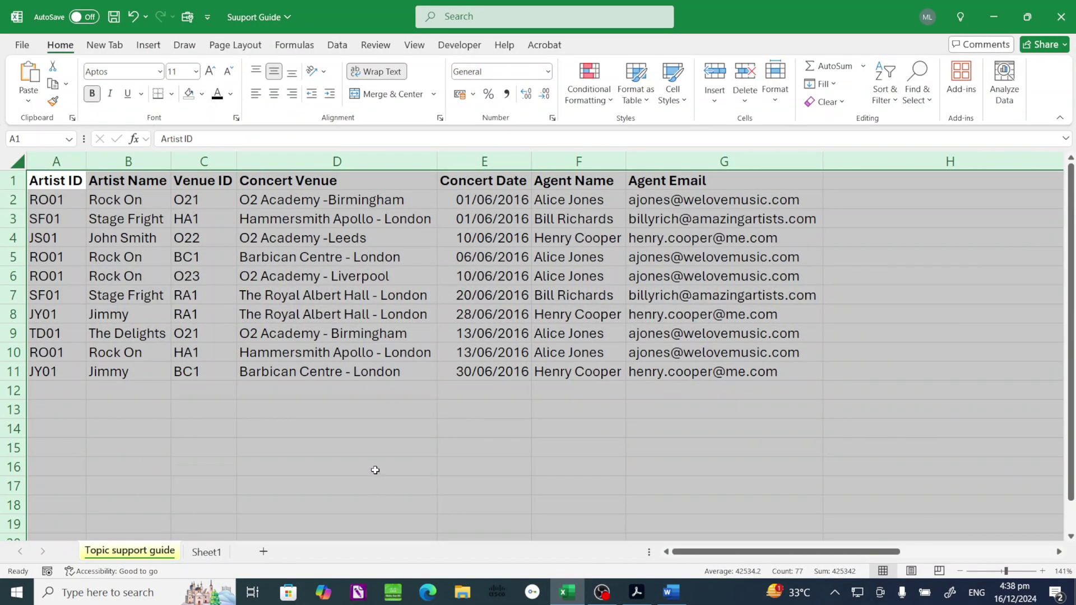
pyautogui.click(375, 471)
pyautogui.click(272, 480)
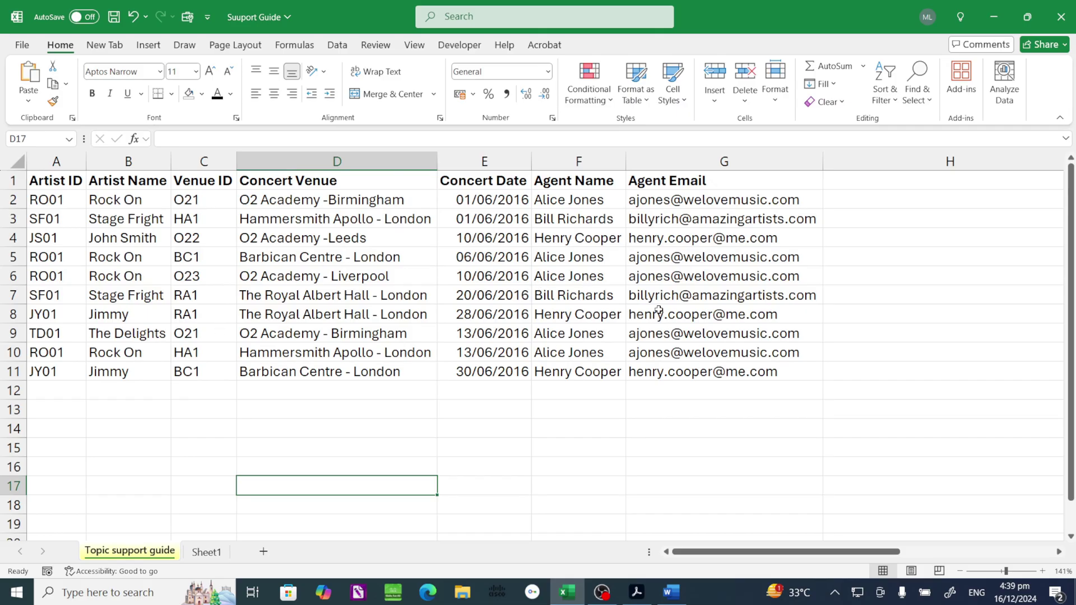
# Step: Highlight the Concert Venue data in D1:D11 and the Agent Name data in F1:F11 to examine fields holding more than one item
pyautogui.moveTo(313, 181); pyautogui.dragTo(331, 382)
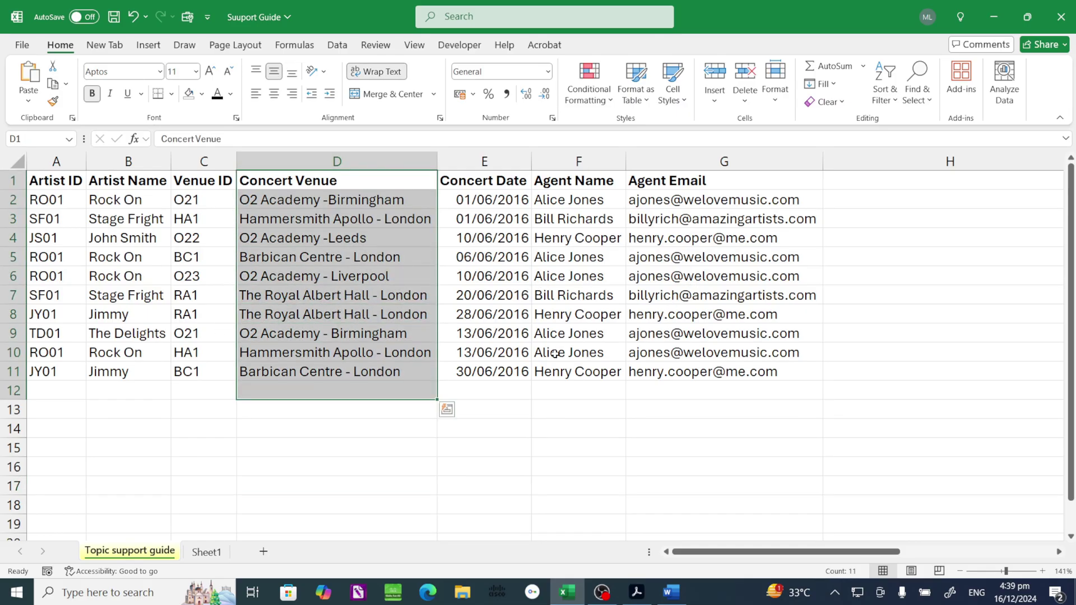
pyautogui.click(392, 352)
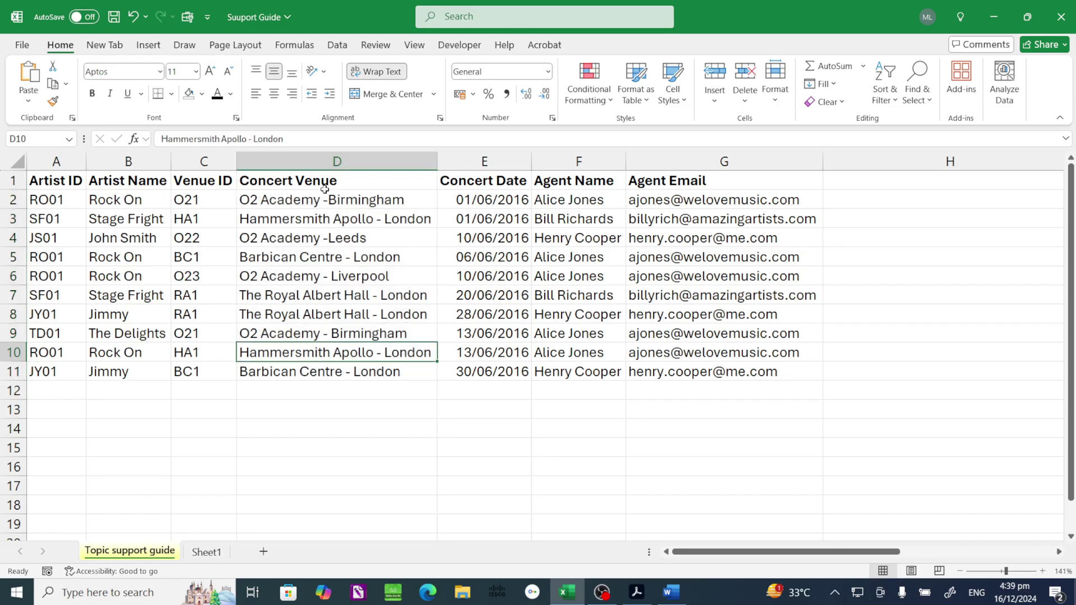
pyautogui.moveTo(324, 180); pyautogui.dragTo(365, 372)
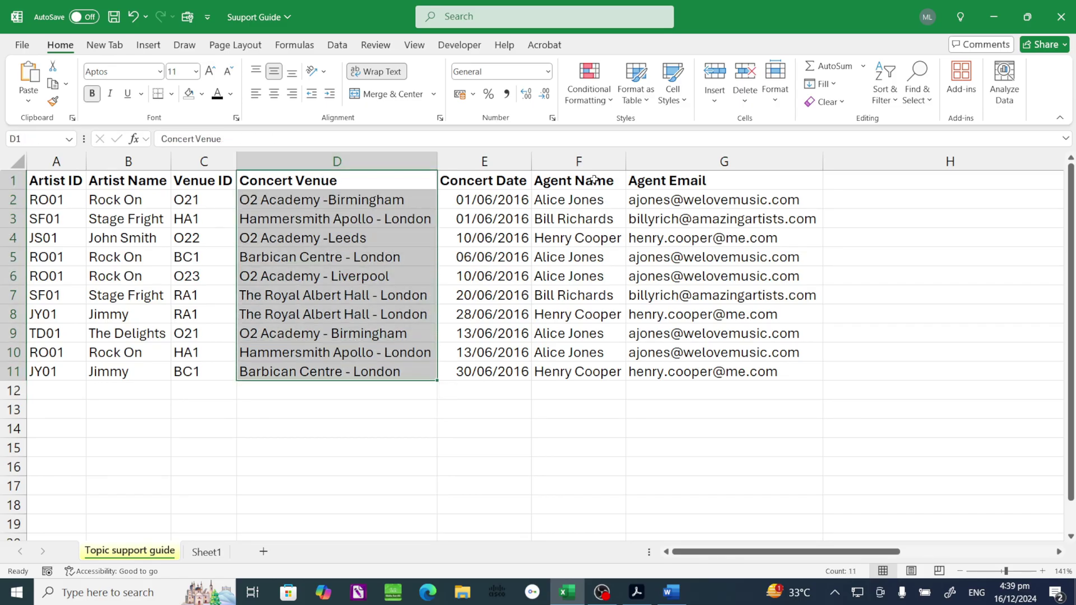
pyautogui.moveTo(596, 180); pyautogui.dragTo(582, 374)
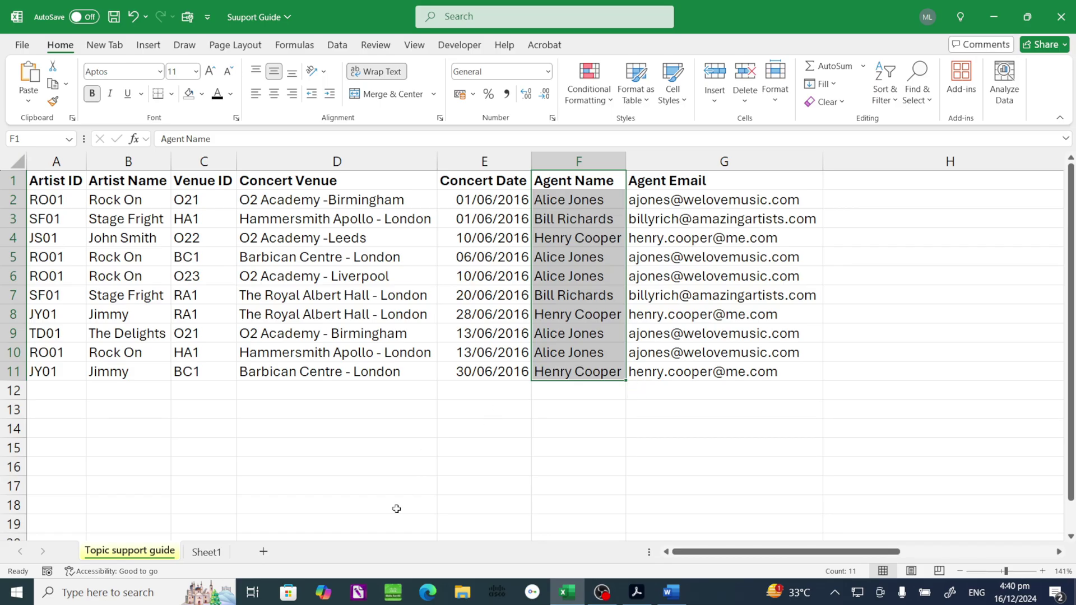
pyautogui.click(334, 470)
pyautogui.click(297, 199)
pyautogui.moveTo(318, 179); pyautogui.dragTo(308, 367)
# Step: Insert a blank column before Concert Date and another before Agent Email
pyautogui.click(501, 167)
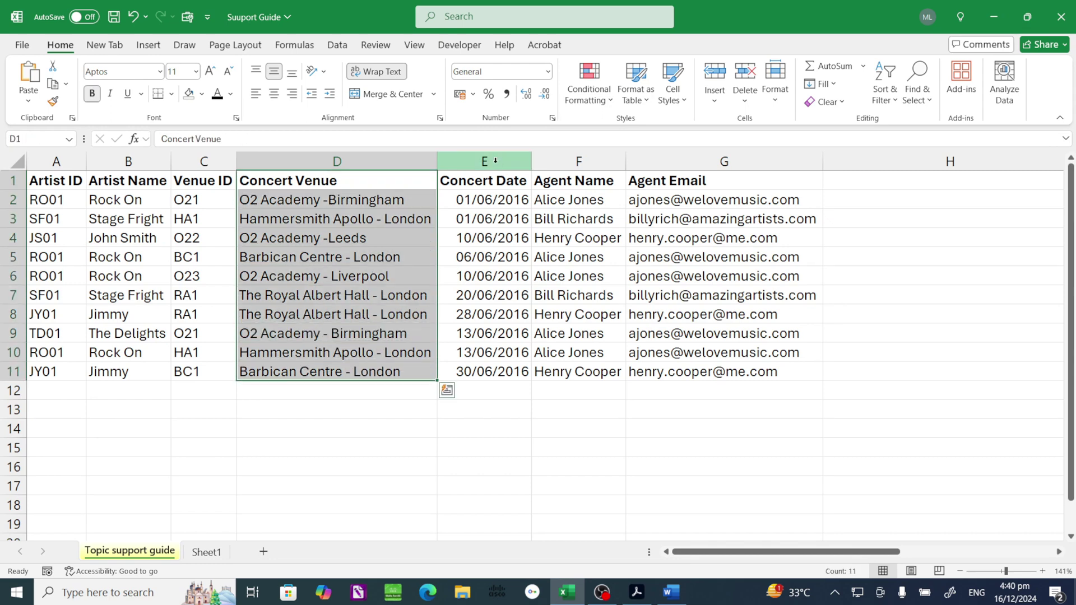
pyautogui.rightClick(499, 168)
pyautogui.click(540, 308)
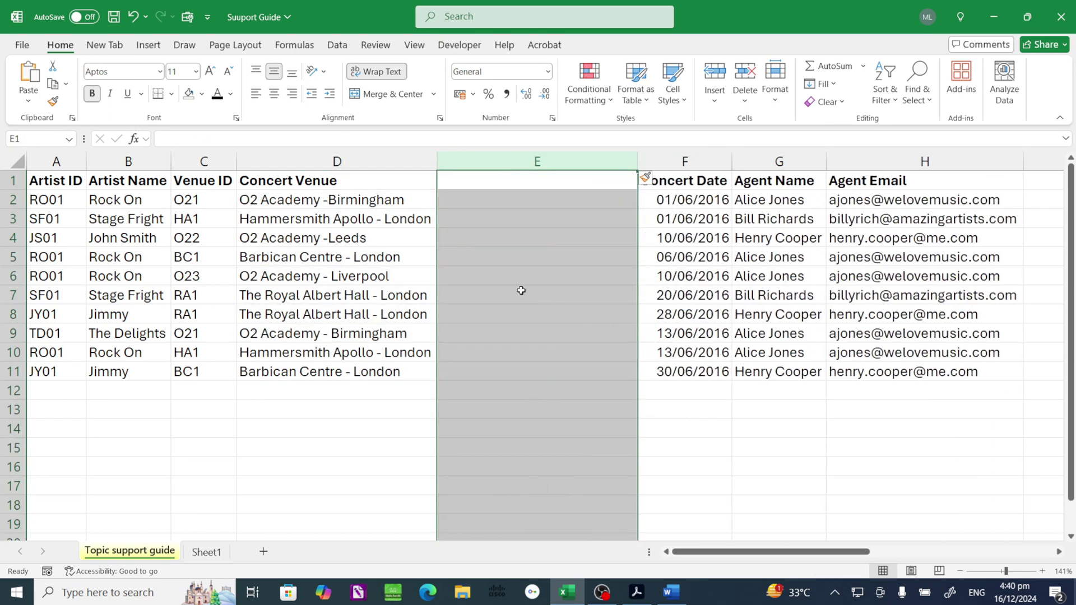
pyautogui.click(879, 163)
pyautogui.rightClick(883, 168)
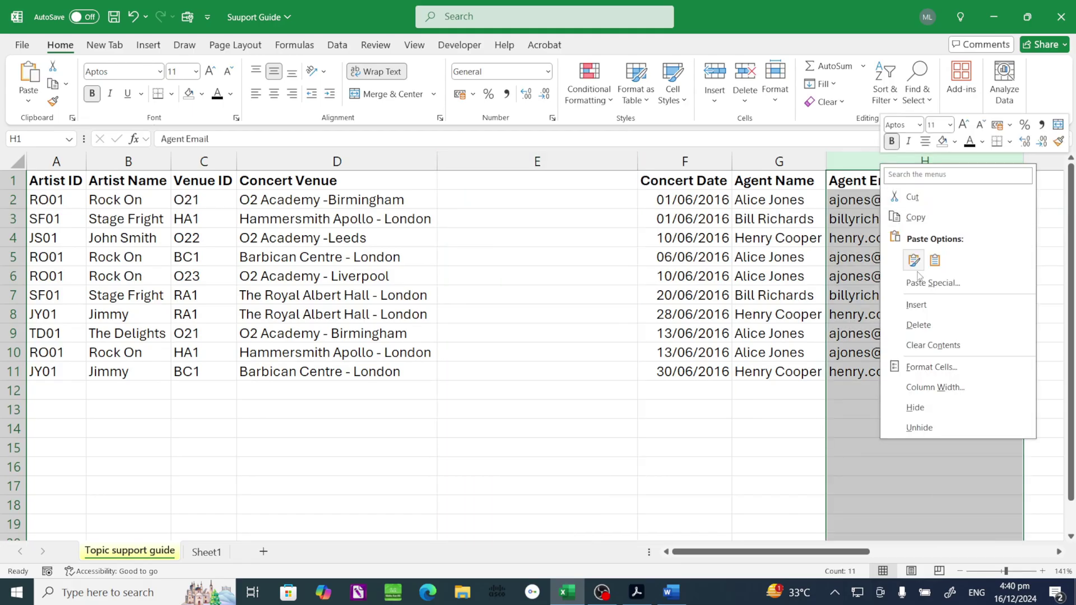
pyautogui.click(917, 305)
# Step: Split the Concert Venue data in D1:D11 with Text to Columns, using a hyphen as the delimiter instead of spaces
pyautogui.moveTo(378, 180); pyautogui.dragTo(375, 371)
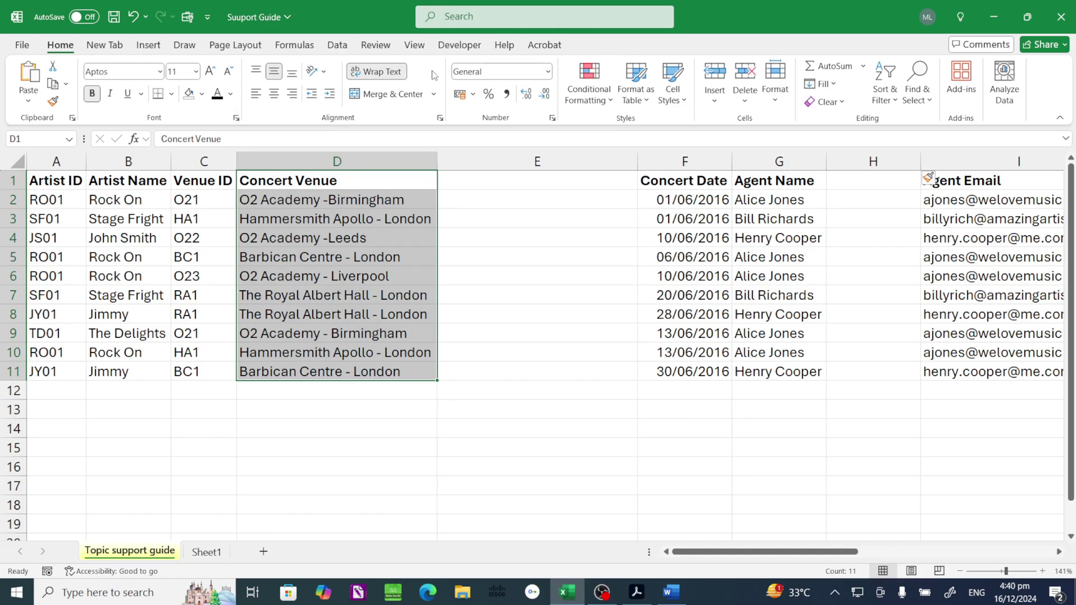
pyautogui.click(337, 45)
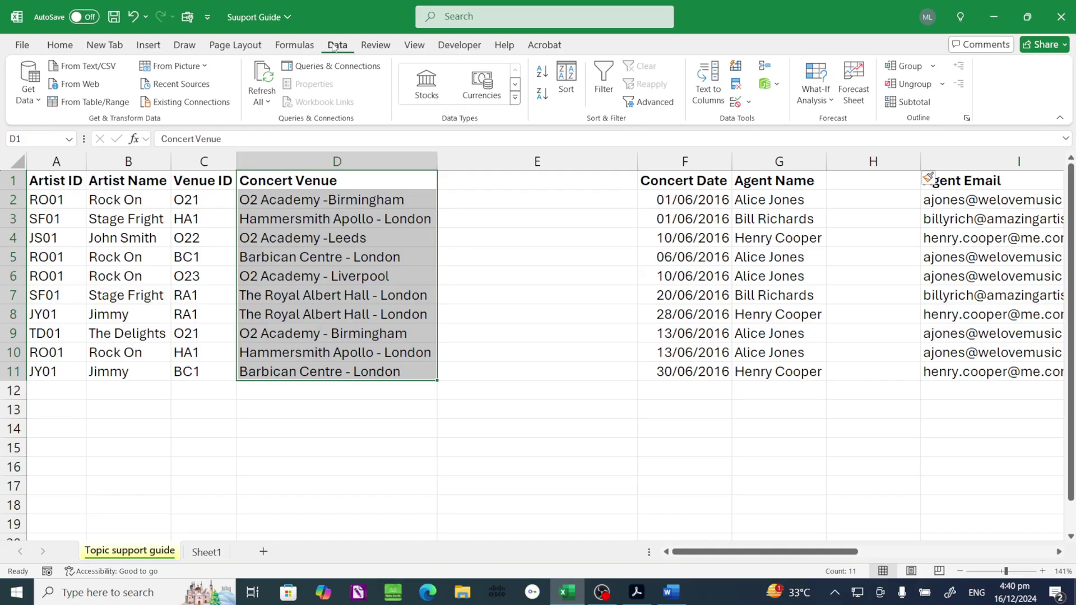
pyautogui.click(711, 89)
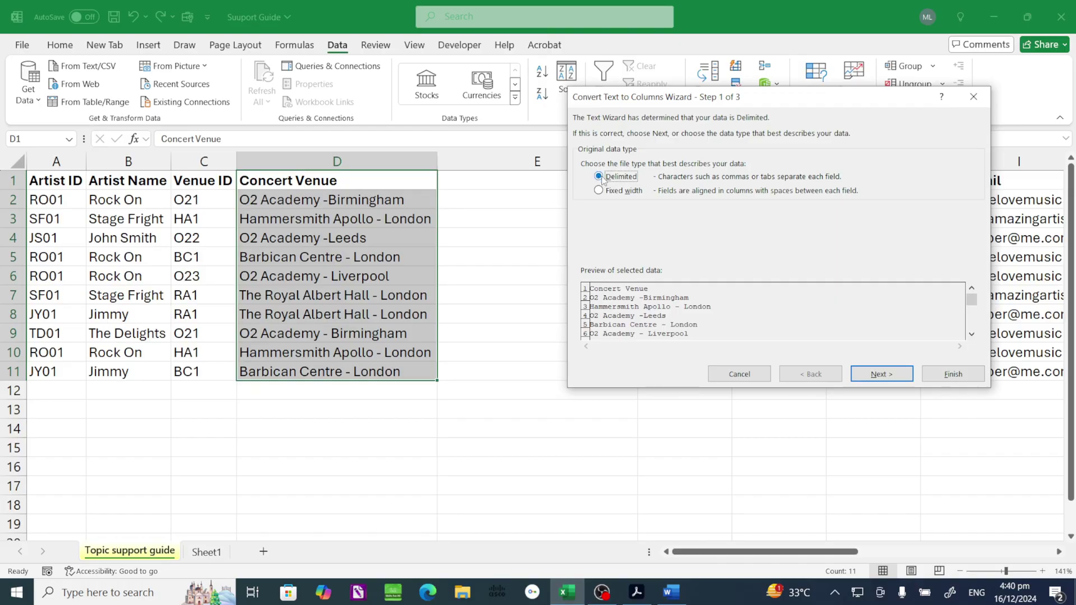
pyautogui.click(877, 376)
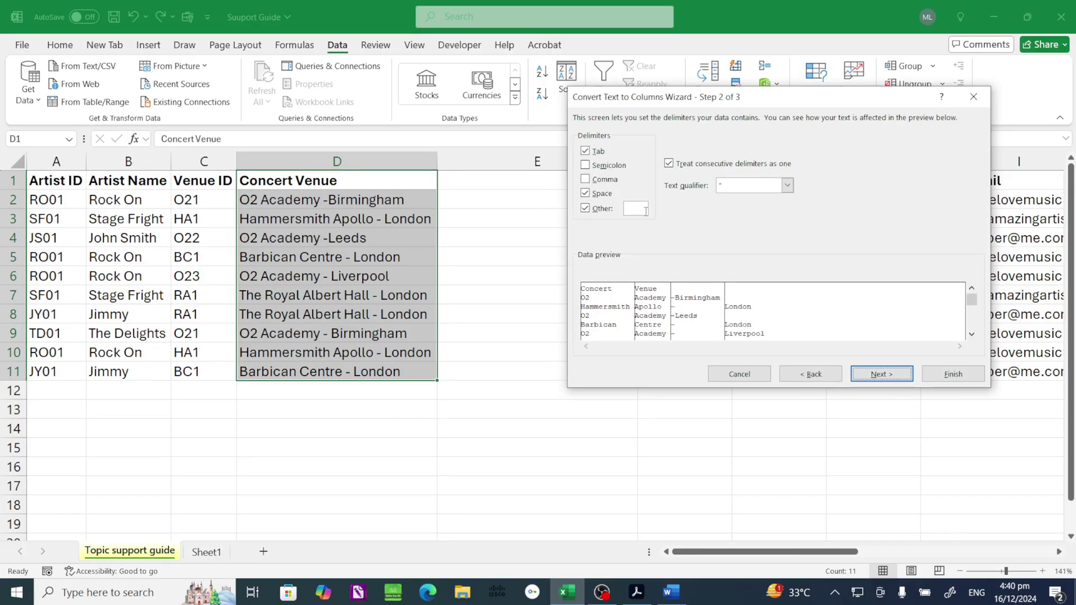
pyautogui.click(587, 196)
pyautogui.click(586, 208)
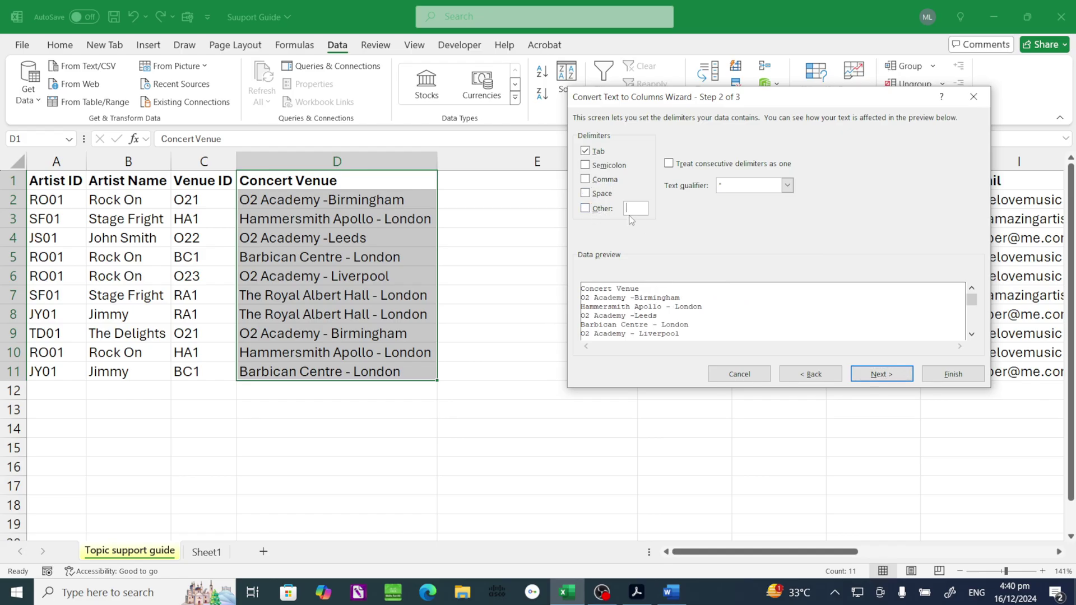
pyautogui.click(632, 210)
pyautogui.write('-')
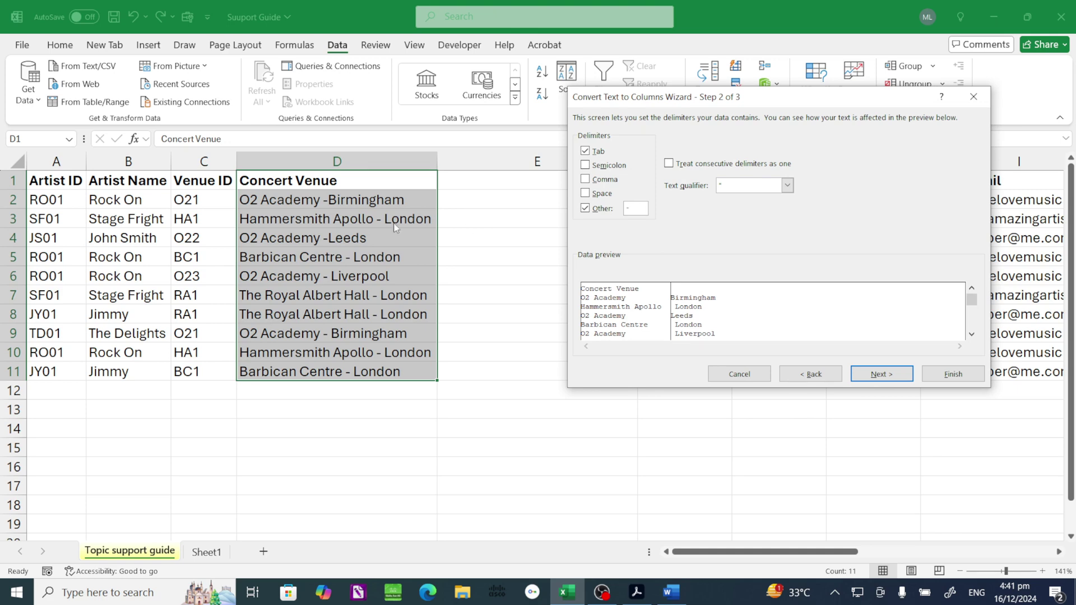
pyautogui.click(787, 185)
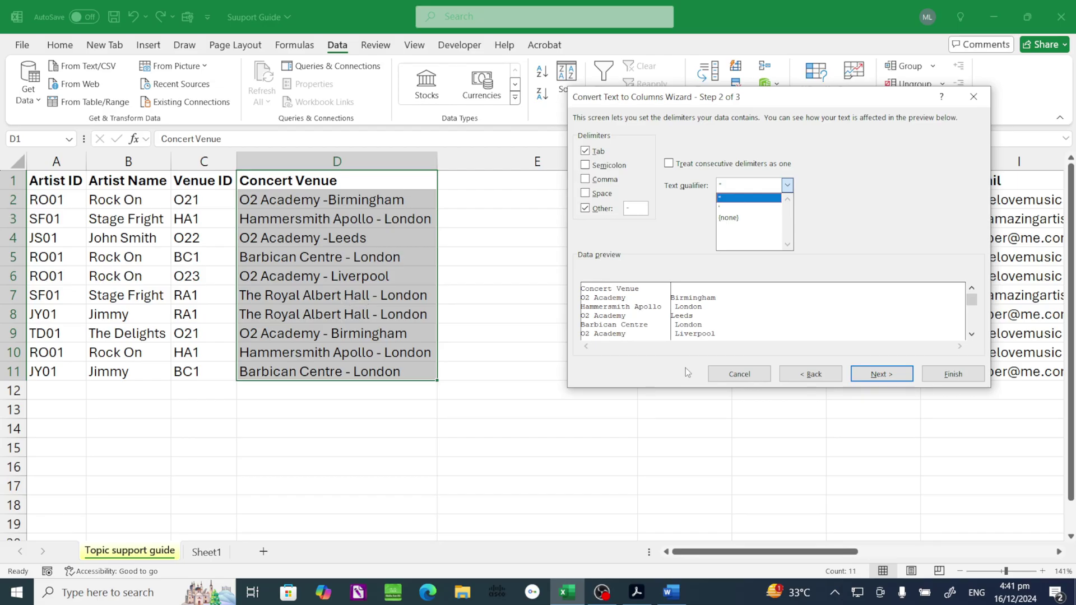
pyautogui.click(879, 381)
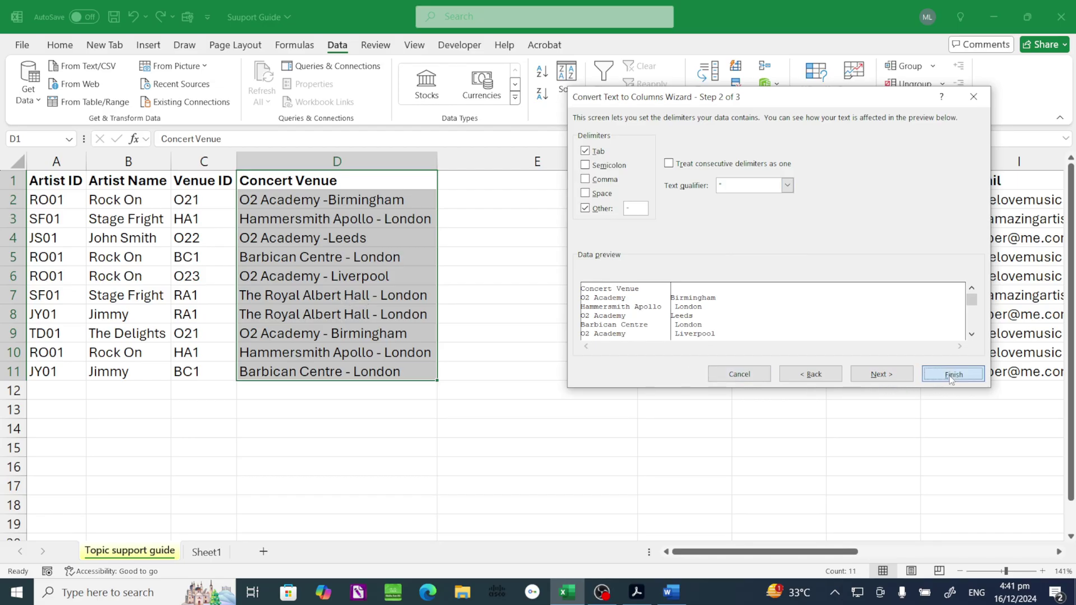
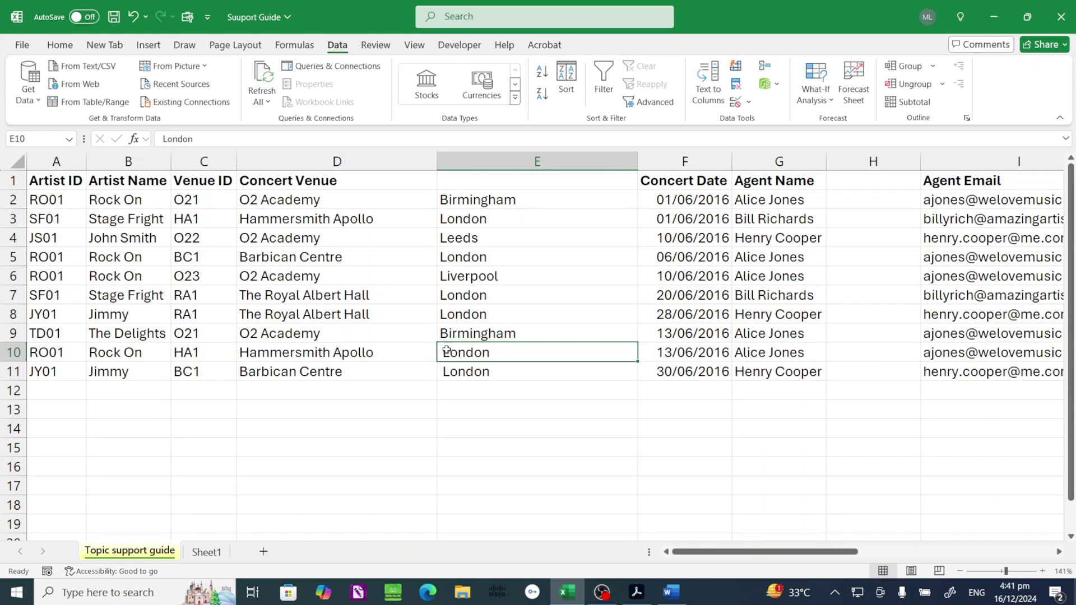
# Step: Remove the leading spaces from the London entries in E10 and E11
pyautogui.press('BackSpace')
pyautogui.doubleClick(441, 371)
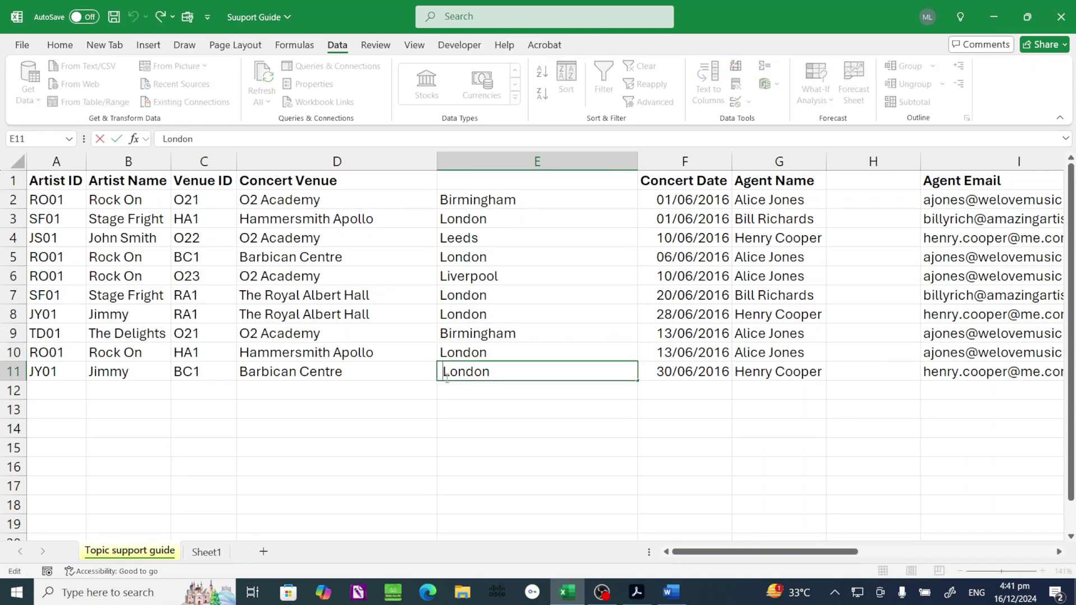
pyautogui.press('BackSpace')
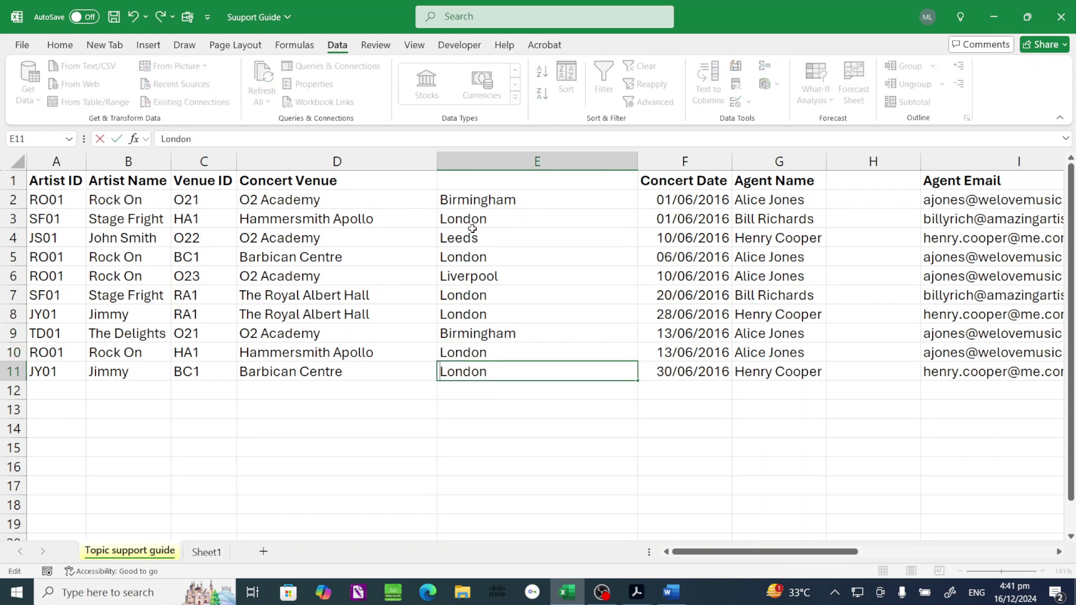
pyautogui.press('Escape')
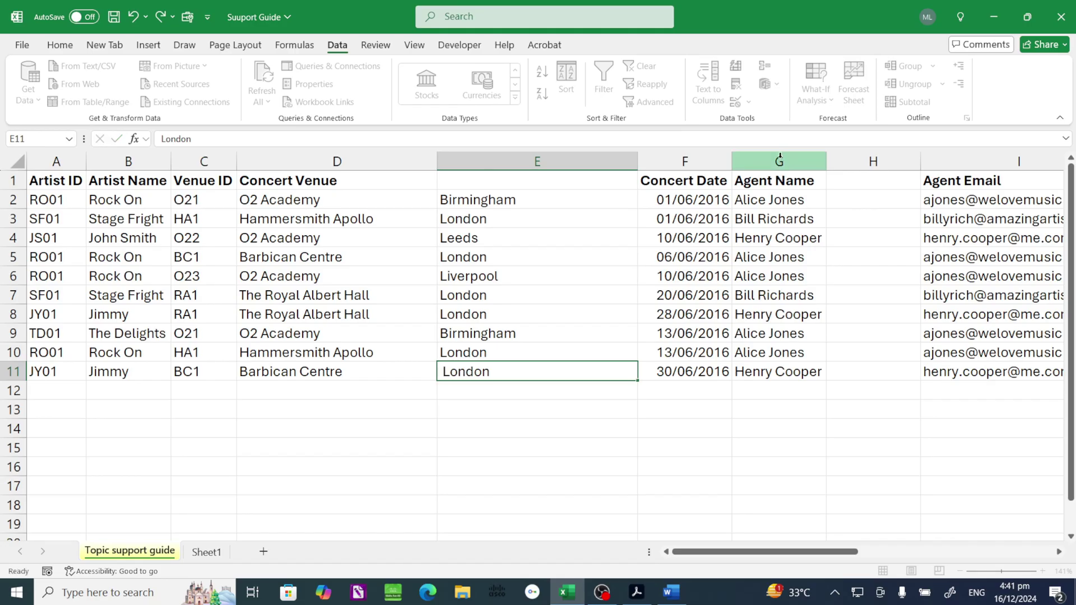
# Step: Split the Agent Name column into two columns with Text to Columns, using a space as the delimiter instead of the hyphen
pyautogui.rightClick(780, 159)
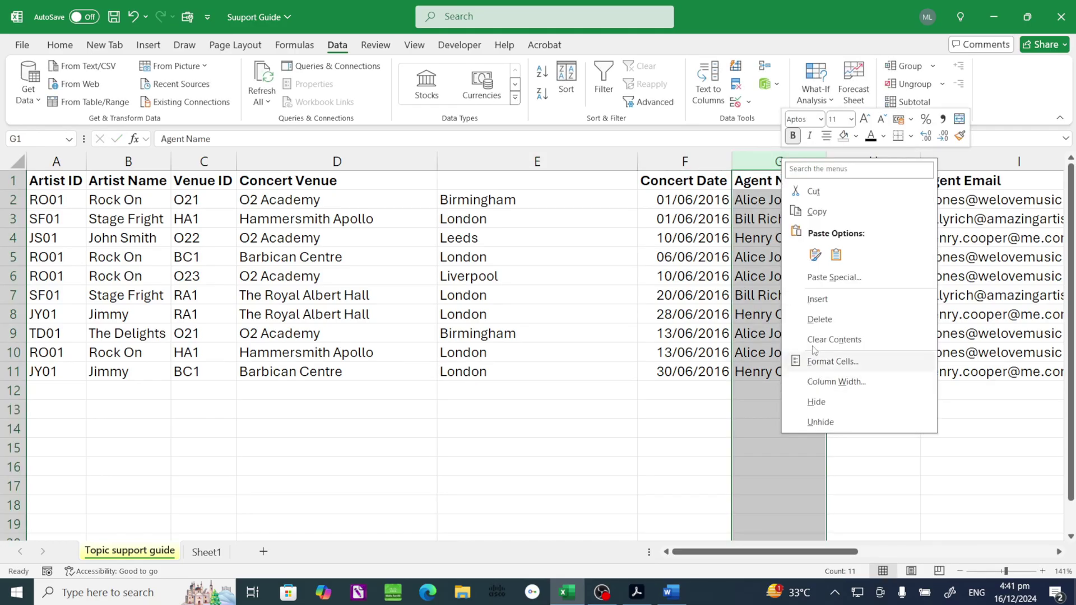
pyautogui.click(709, 91)
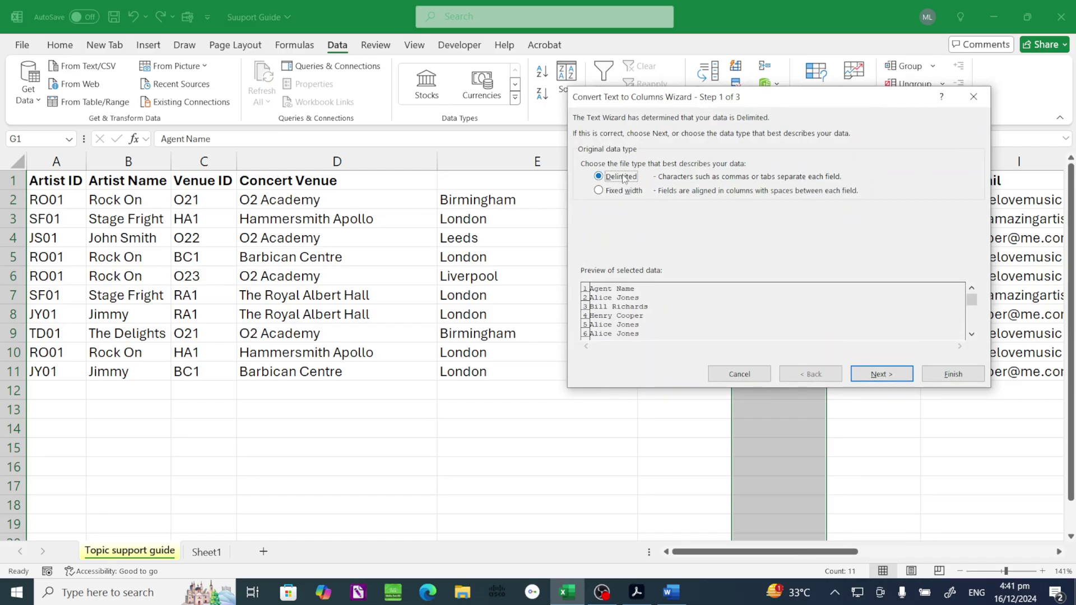
pyautogui.click(882, 375)
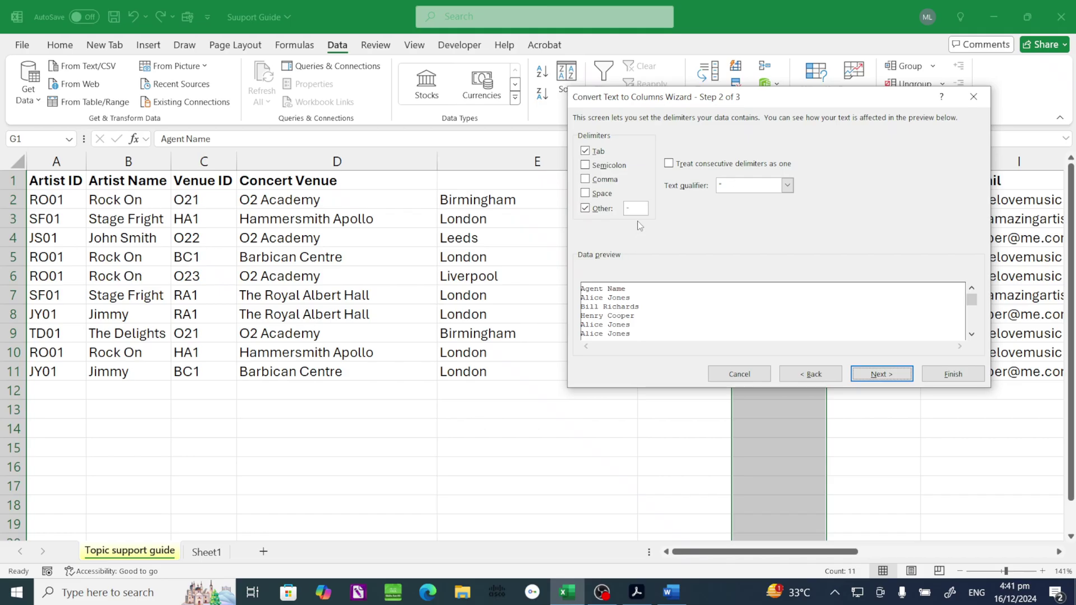
pyautogui.click(638, 207)
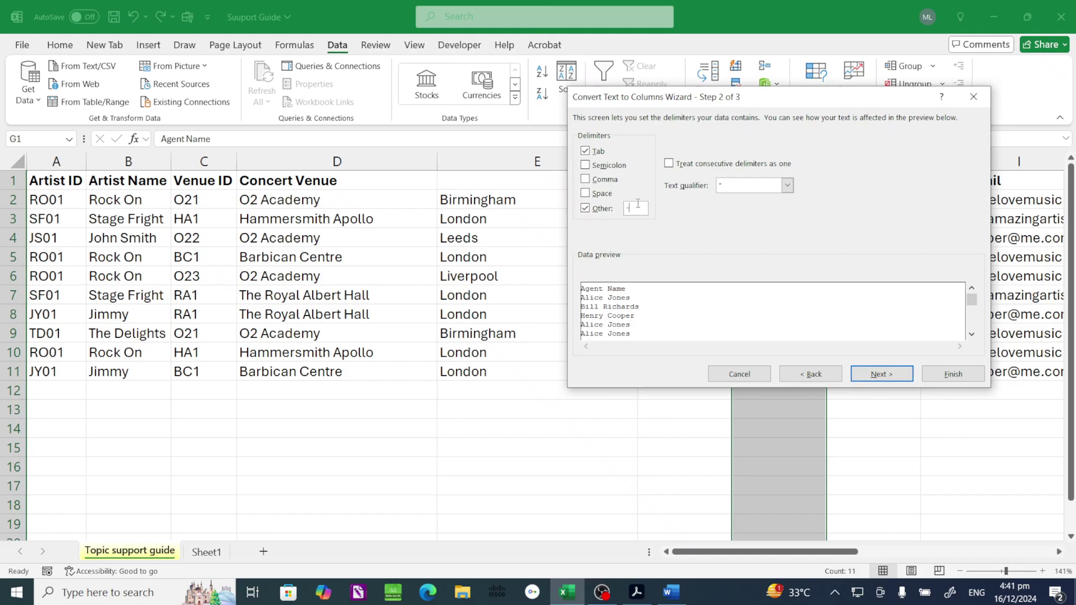
pyautogui.click(586, 208)
pyautogui.click(585, 192)
pyautogui.click(952, 376)
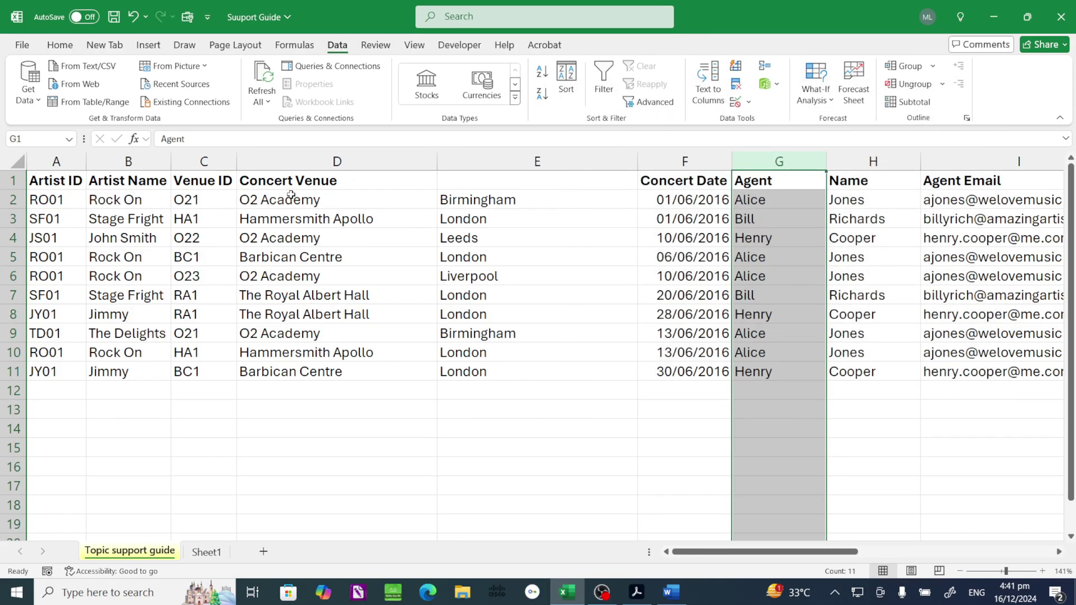
# Step: Enter the header "location Venue" in E1 above the city names
pyautogui.click(456, 180)
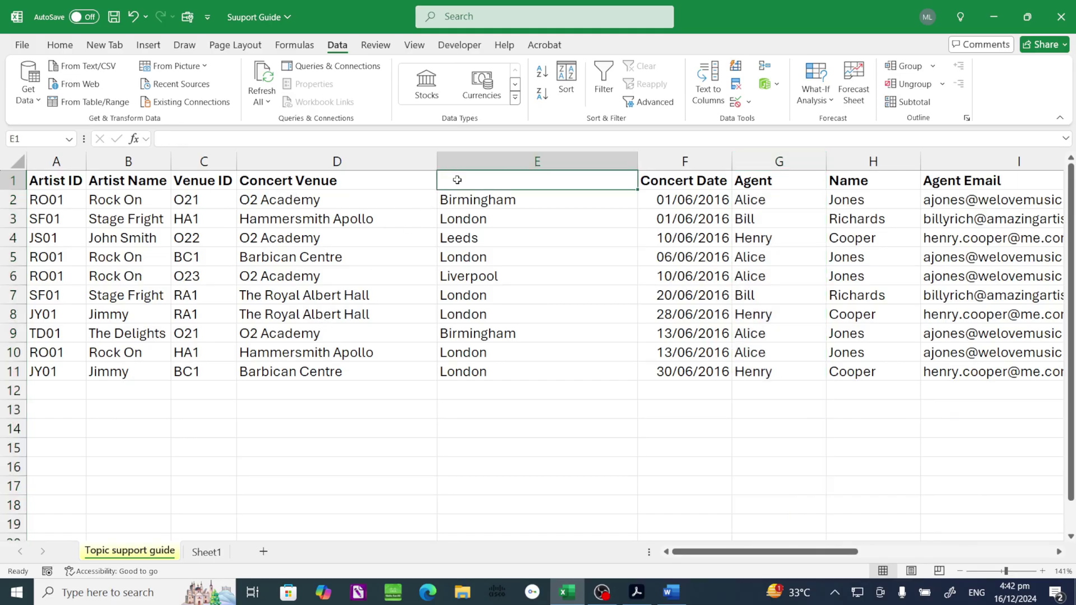
pyautogui.write('loca')
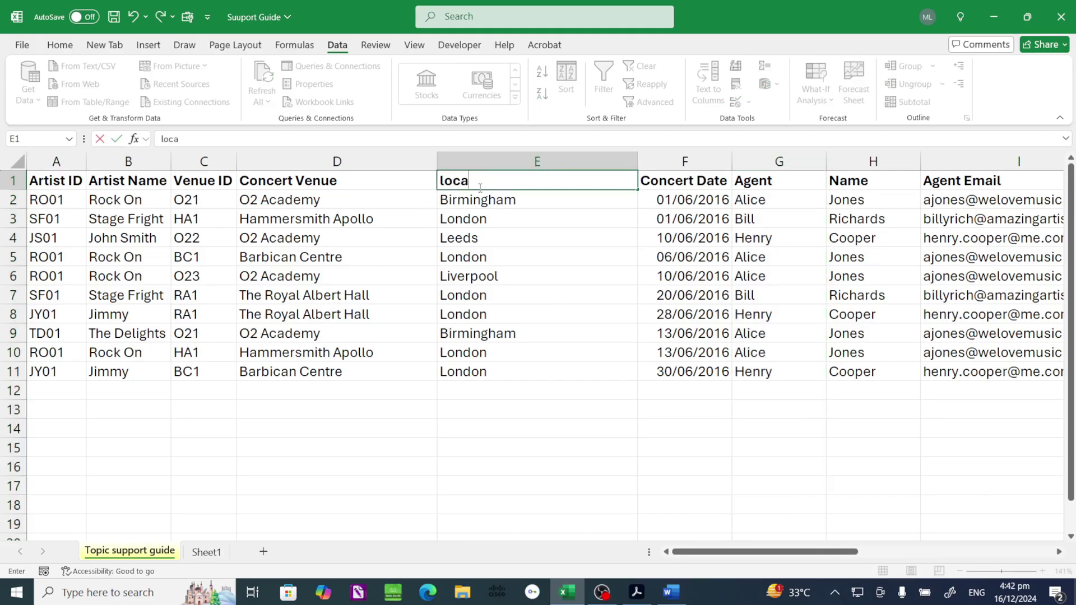
pyautogui.write('tion Venue')
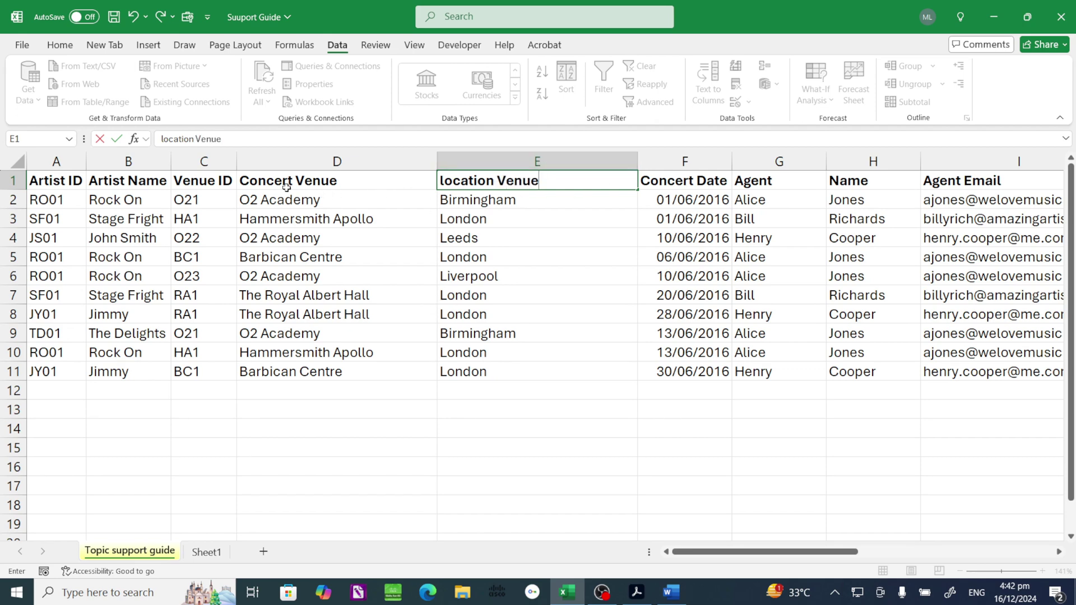
# Step: Rename the two agent name headers in G1 and H1 as "AgentFIrstname" and "AgentlastName"
pyautogui.click(781, 179)
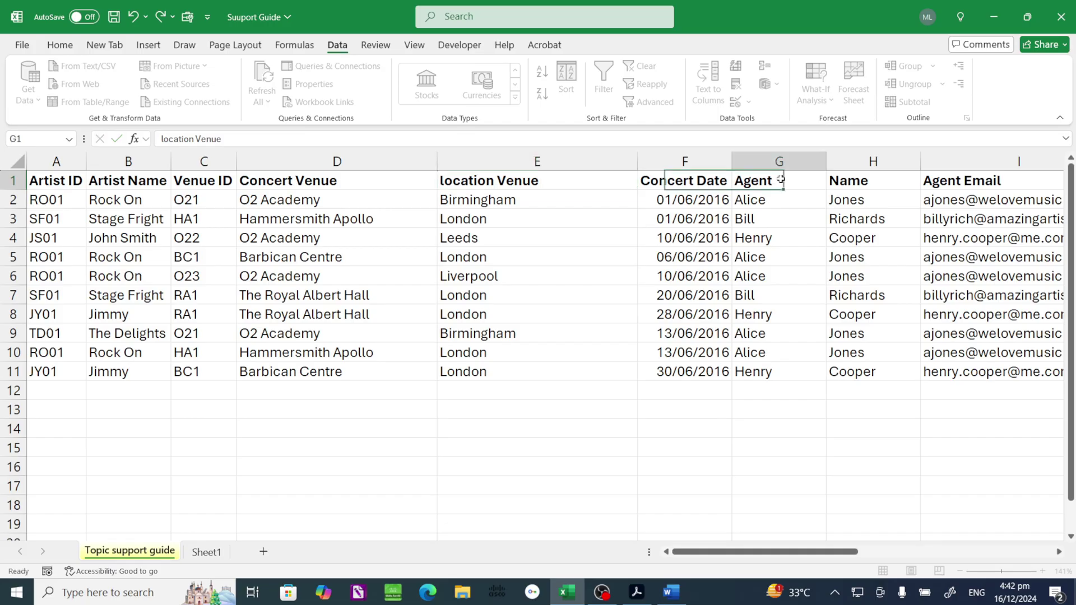
pyautogui.doubleClick(780, 179)
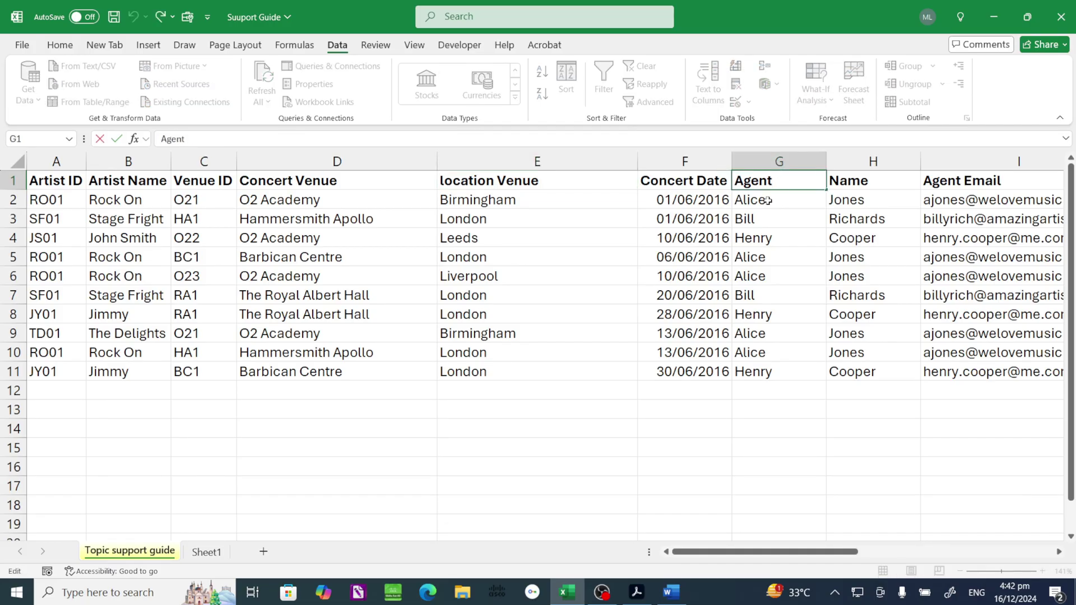
pyautogui.write('FIrstrname')
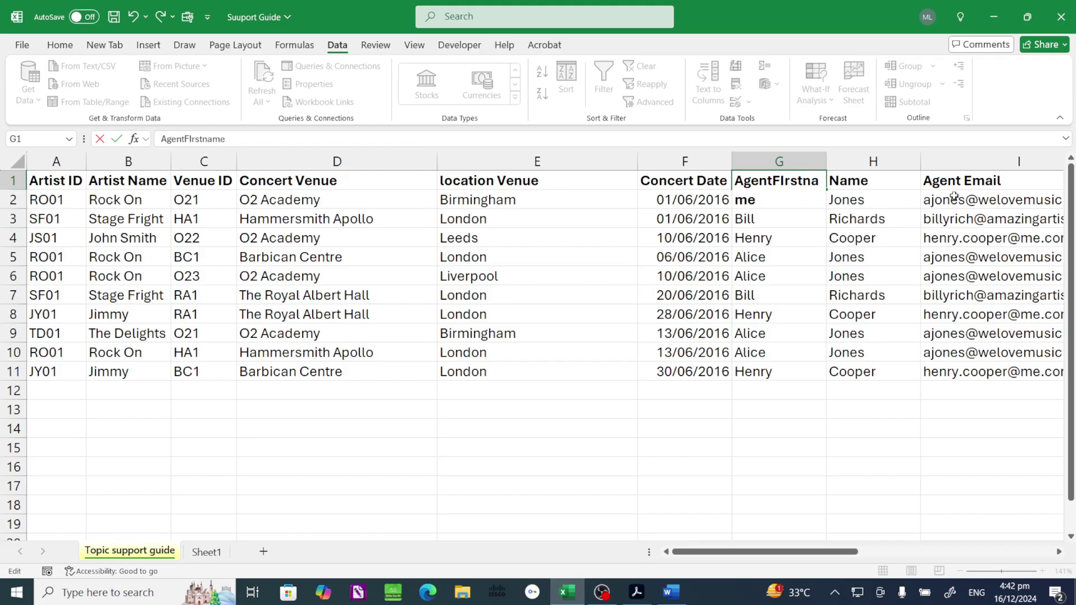
pyautogui.click(869, 184)
pyautogui.press('F2')
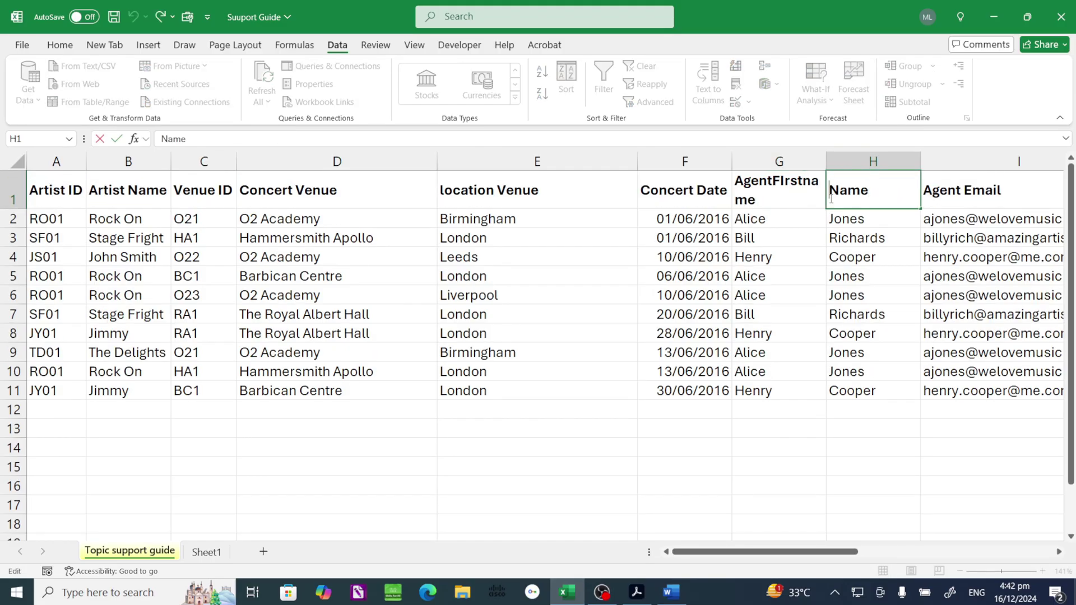
pyautogui.write('Agent')
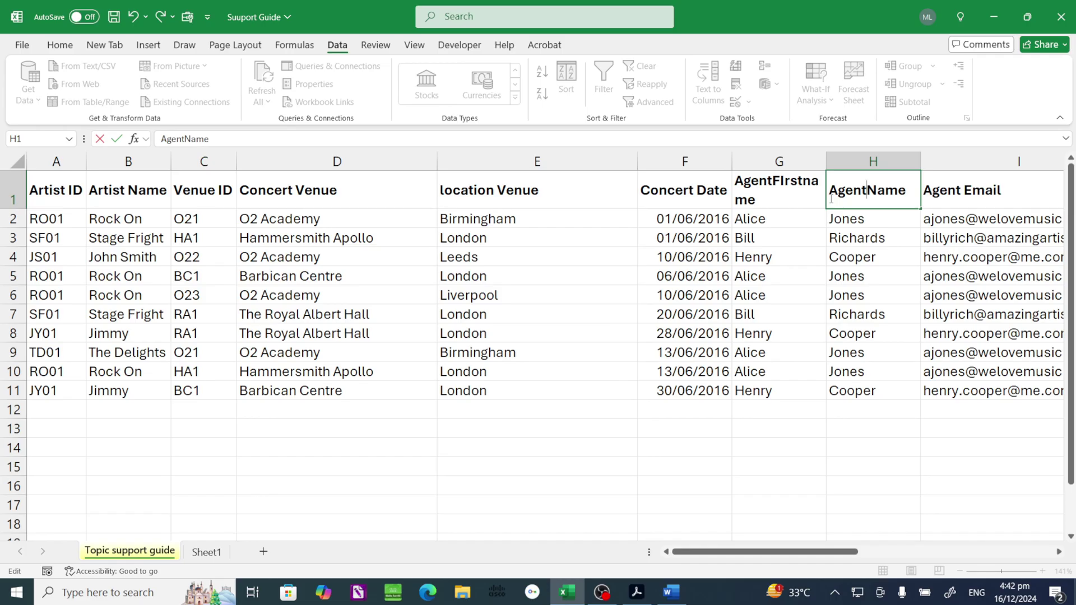
pyautogui.write('last')
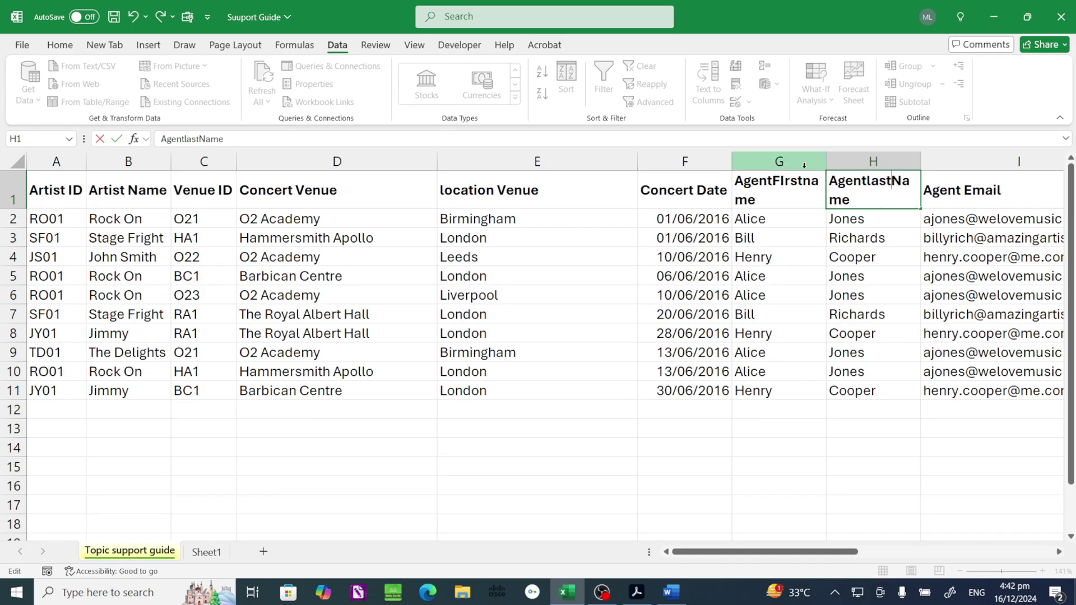
pyautogui.click(819, 172)
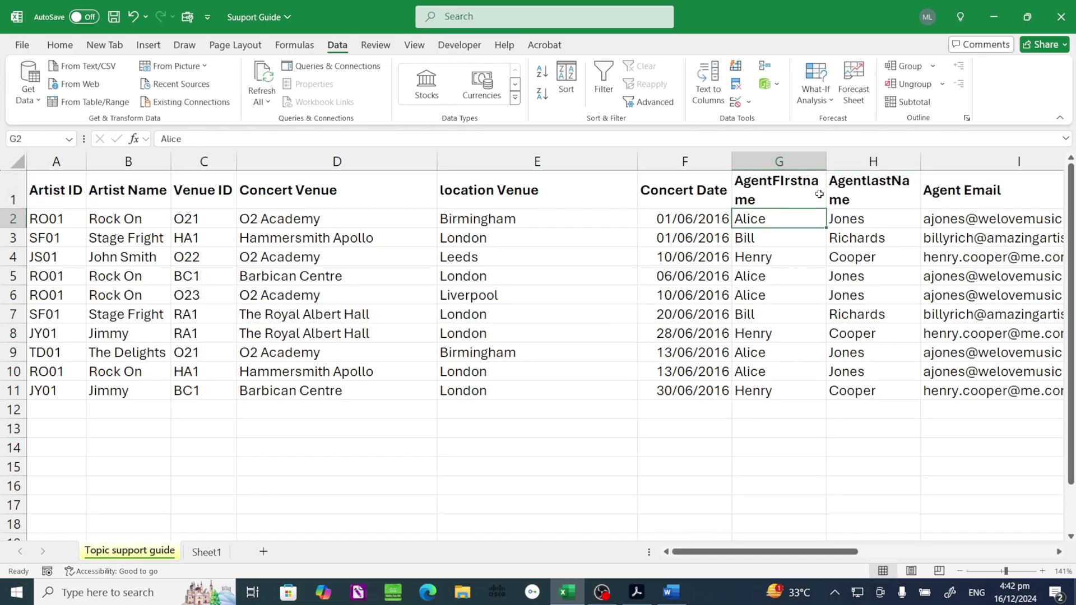
# Step: Adjust the widths of the table columns so that every header and entry fits on one line
pyautogui.moveTo(826, 162); pyautogui.dragTo(843, 161)
pyautogui.click(834, 163)
pyautogui.moveTo(931, 160); pyautogui.dragTo(956, 161)
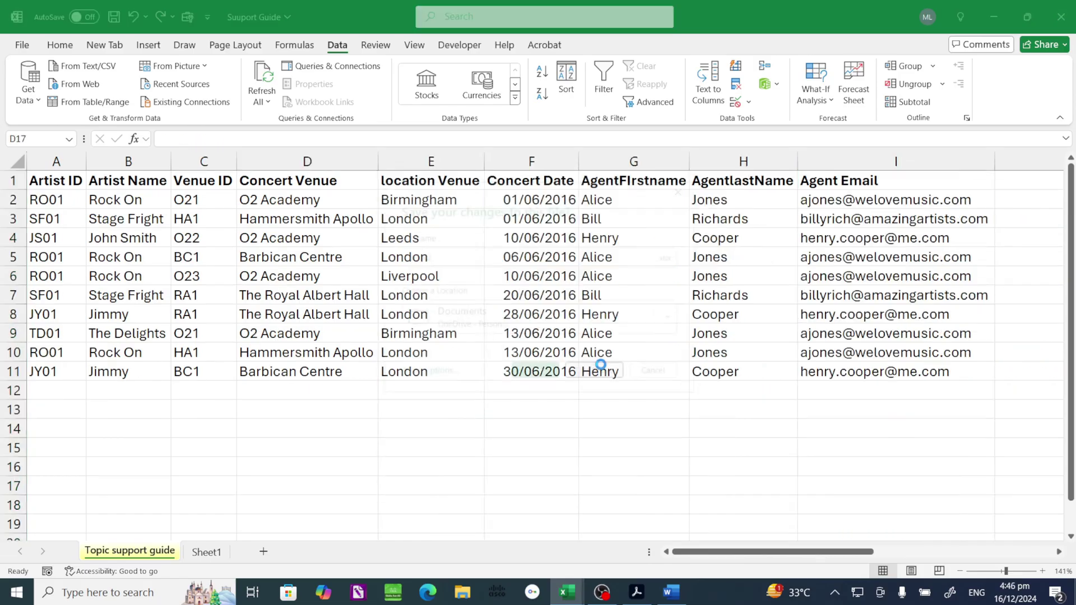
pyautogui.click(308, 485)
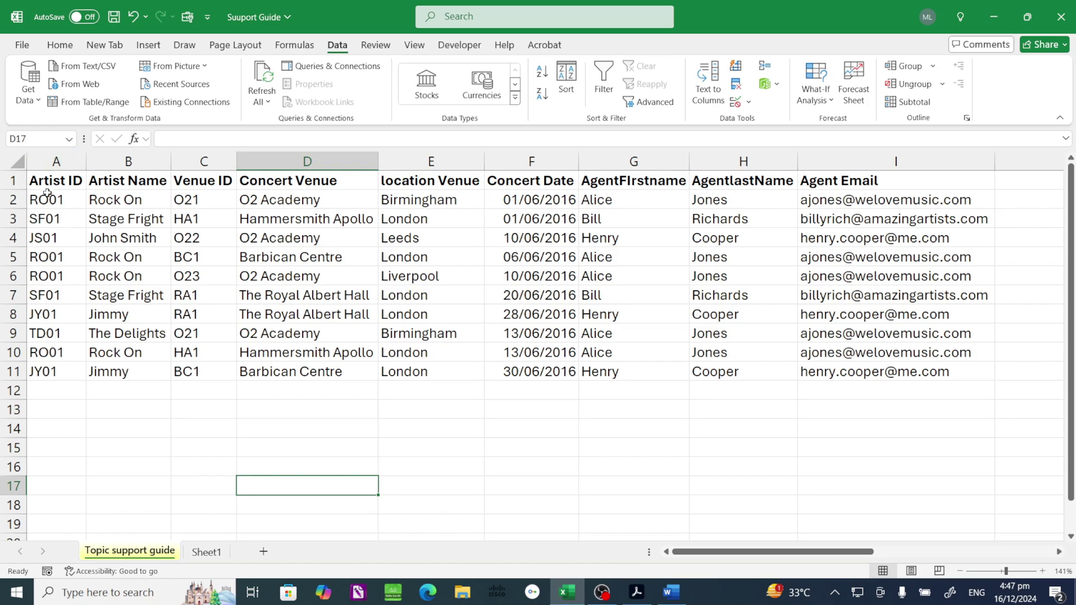
# Step: Add filters to the header row A1:I1 and sort the table by Artist ID from A to Z
pyautogui.moveTo(48, 185); pyautogui.dragTo(892, 181)
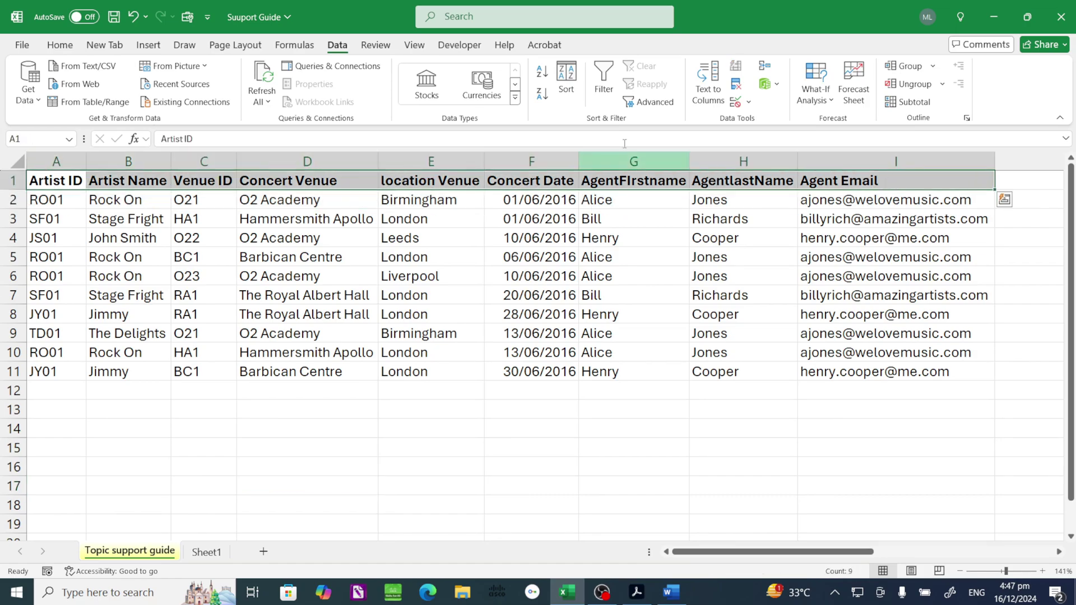
pyautogui.click(604, 82)
pyautogui.click(80, 182)
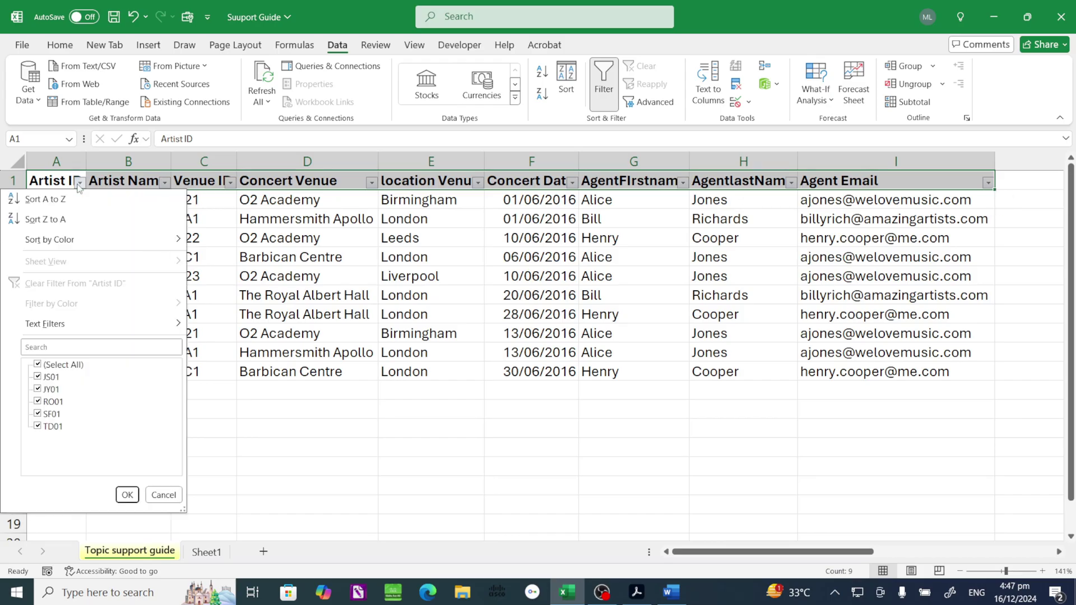
pyautogui.click(56, 201)
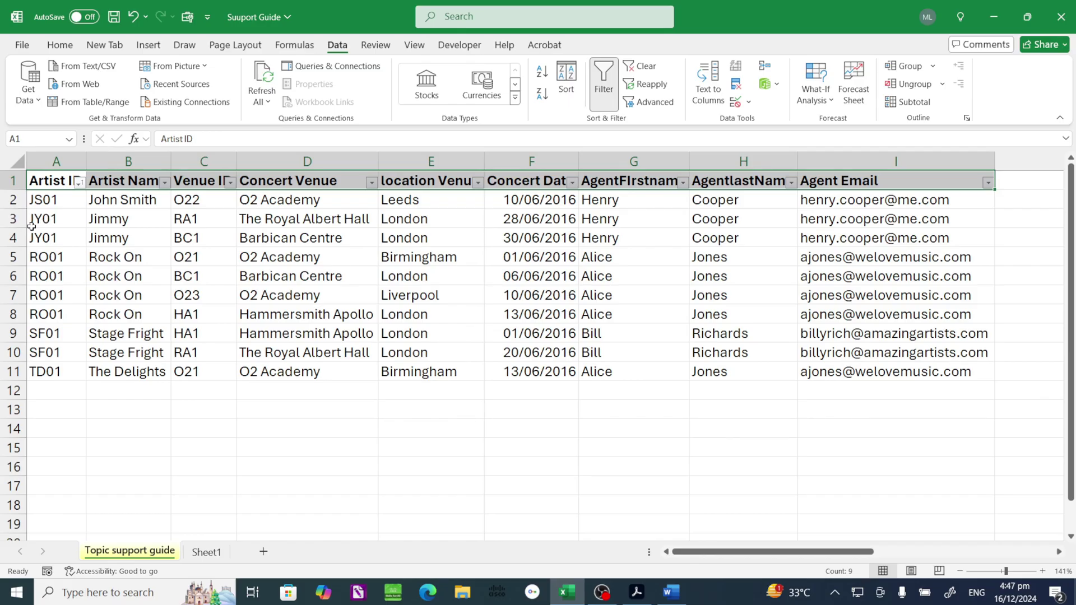
pyautogui.click(105, 221)
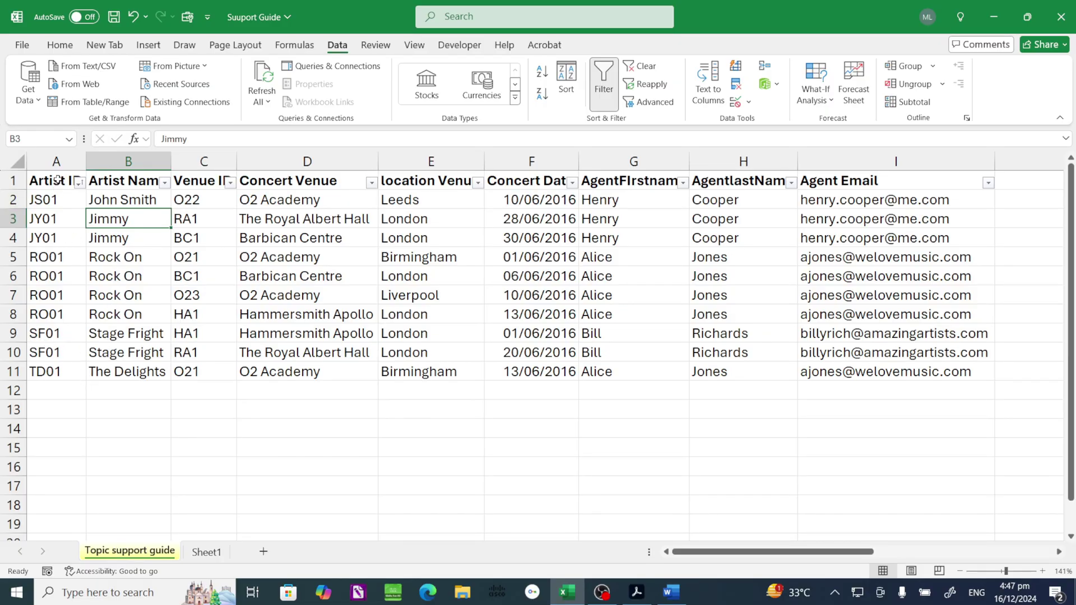
# Step: Highlight duplicate values in the artist columns A1:B11 and agent columns G1:I11 with Light Red Fill with Dark Red Text
pyautogui.moveTo(58, 182); pyautogui.dragTo(52, 369)
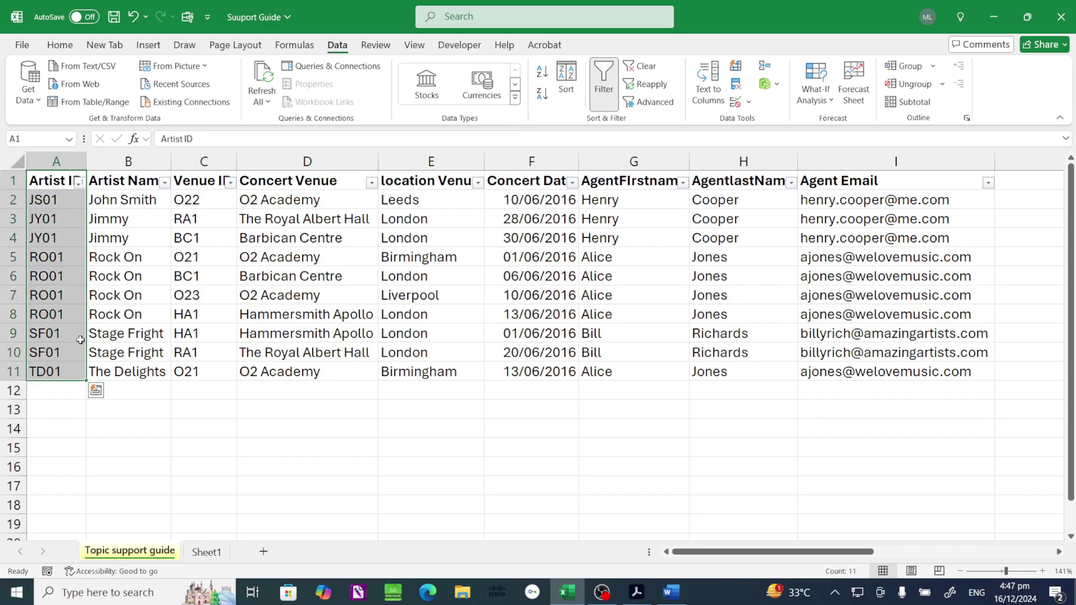
pyautogui.keyDown('ctrl'); pyautogui.moveTo(140, 184); pyautogui.dragTo(115, 372); pyautogui.keyUp('ctrl')
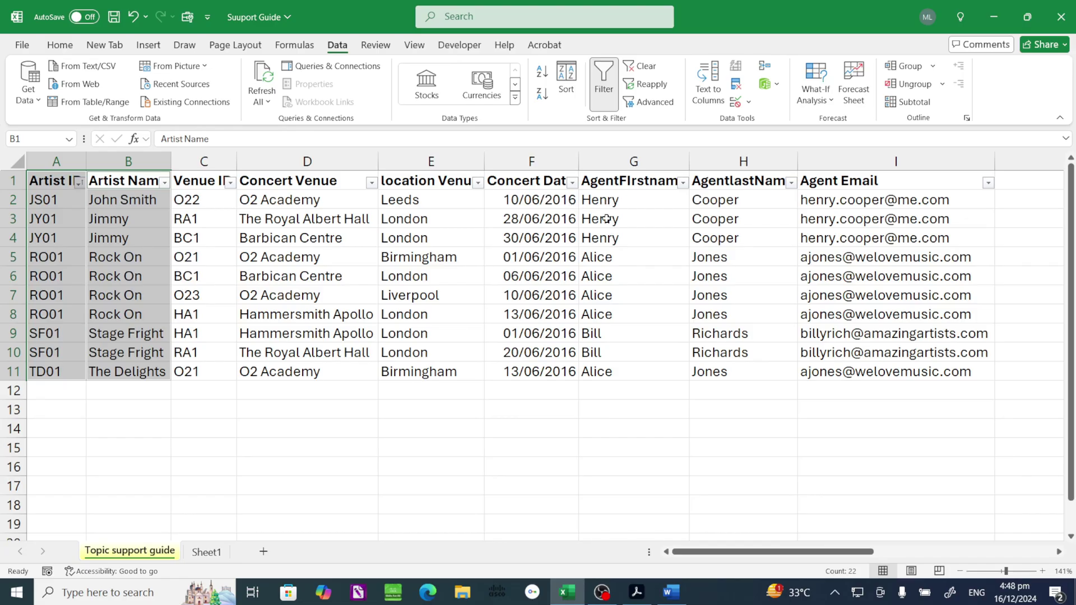
pyautogui.moveTo(618, 181); pyautogui.dragTo(885, 373)
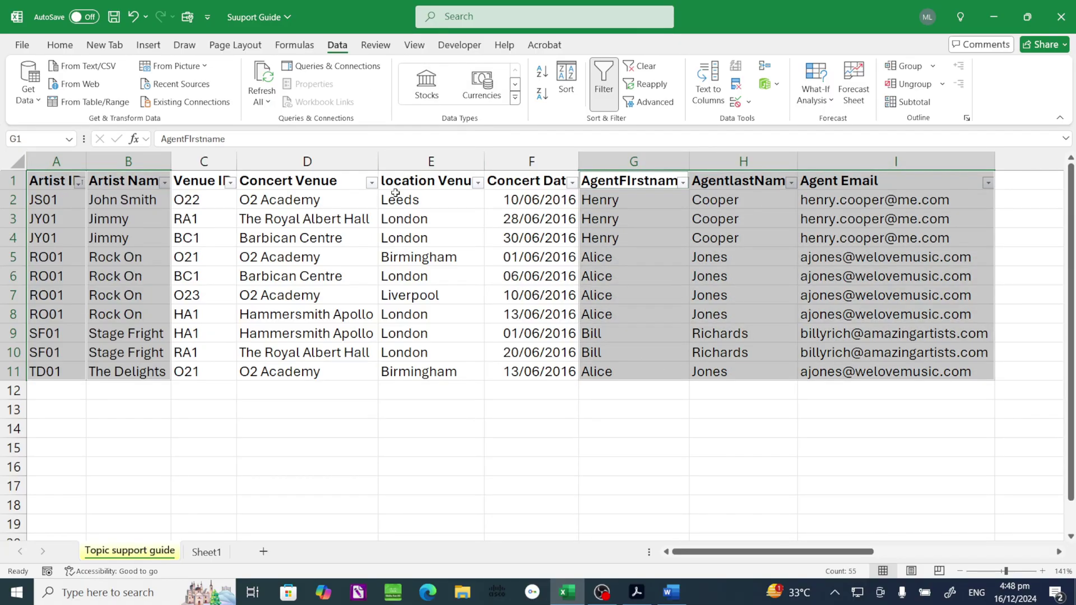
pyautogui.click(64, 50)
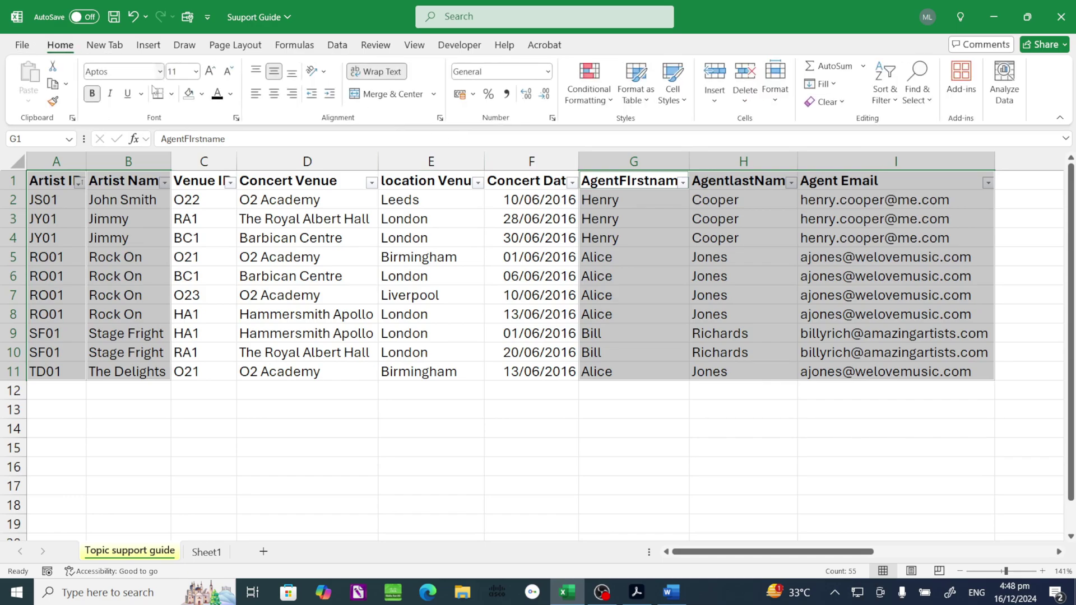
pyautogui.click(589, 84)
pyautogui.moveTo(631, 132)
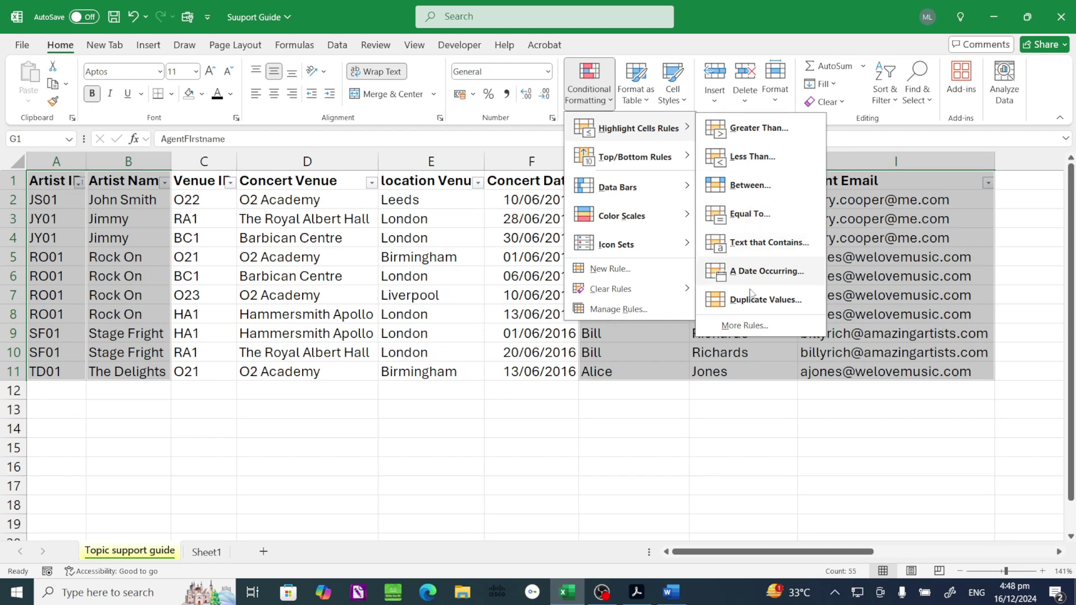
pyautogui.click(766, 300)
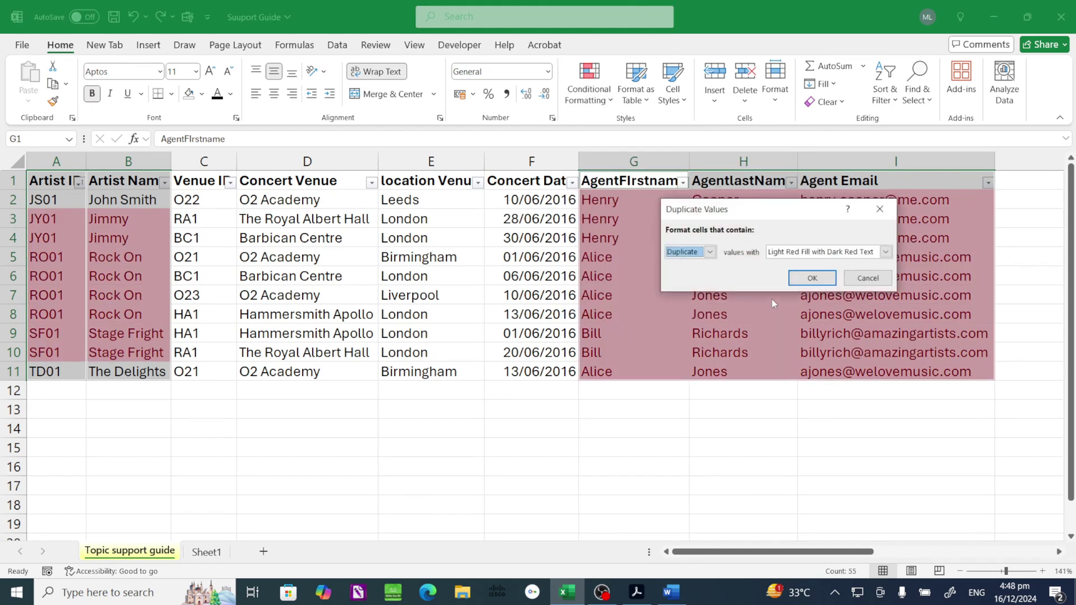
pyautogui.click(810, 280)
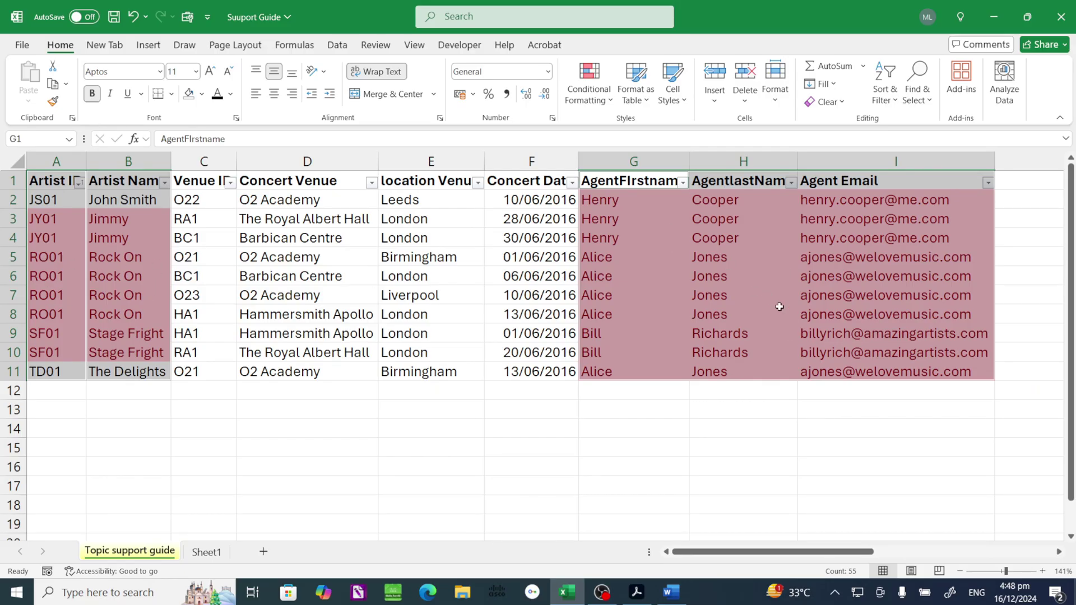
pyautogui.click(223, 483)
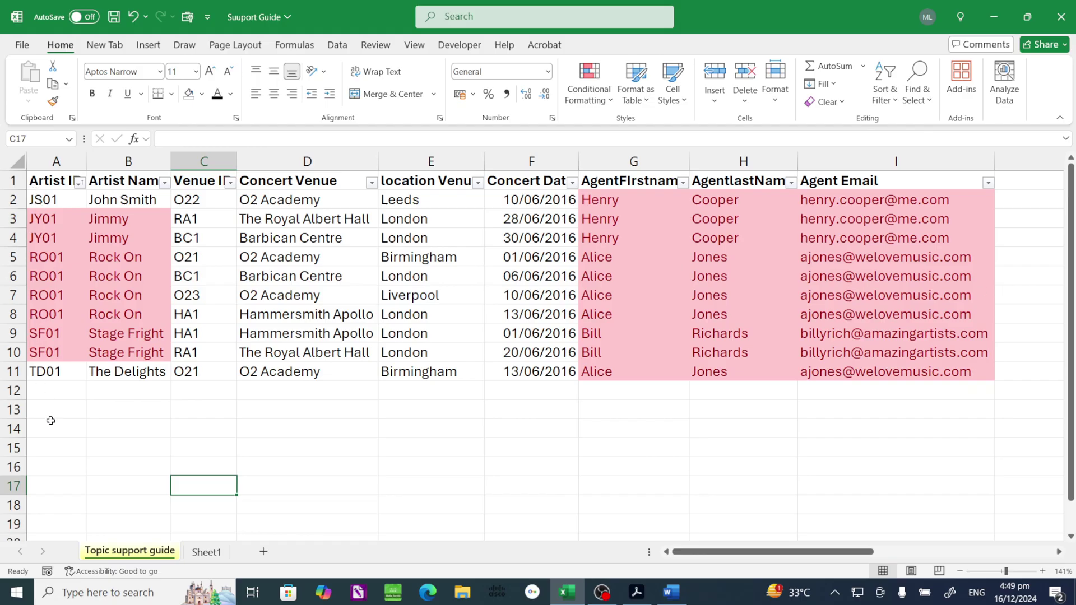
# Step: Copy the artist columns A1:B11 and agent columns G1:I11 into Sheet1, starting at A1
pyautogui.moveTo(51, 180); pyautogui.dragTo(120, 373)
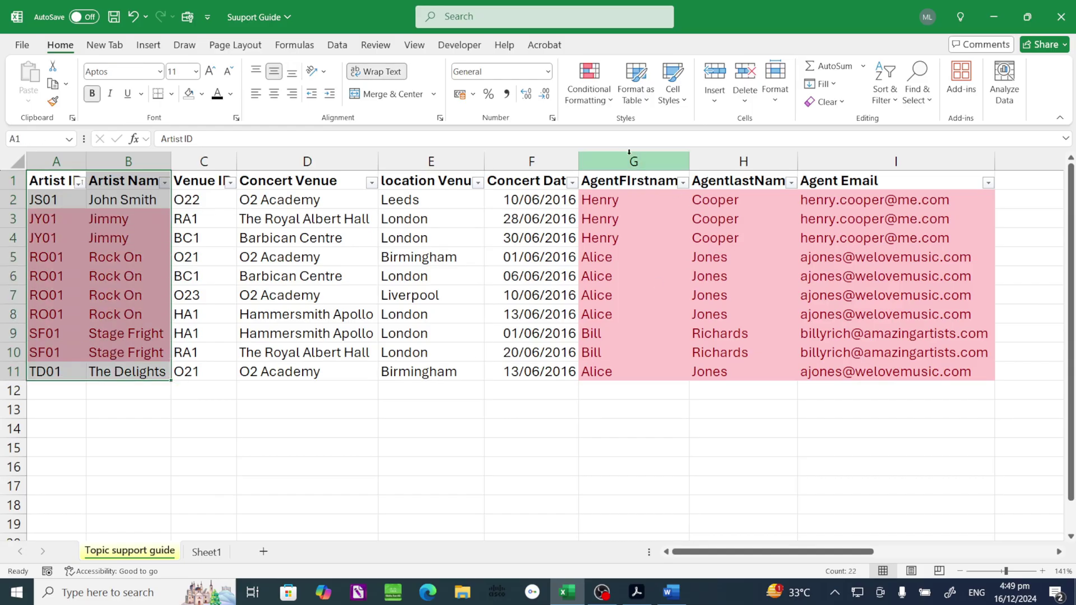
pyautogui.keyDown('ctrl'); pyautogui.moveTo(617, 180); pyautogui.dragTo(928, 379); pyautogui.keyUp('ctrl')
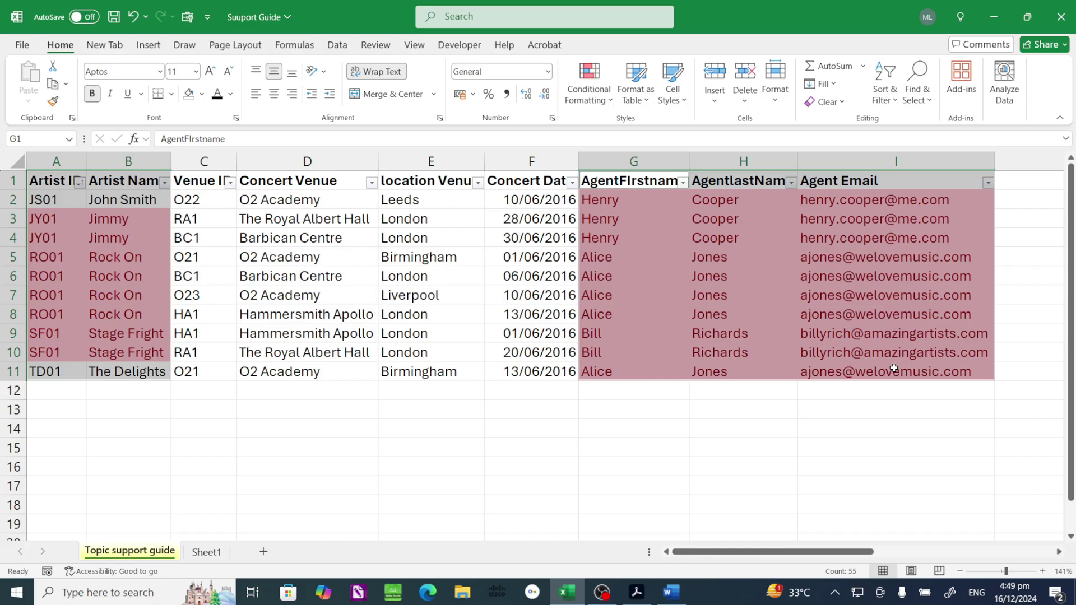
pyautogui.hotkey('ctrl', 'c')
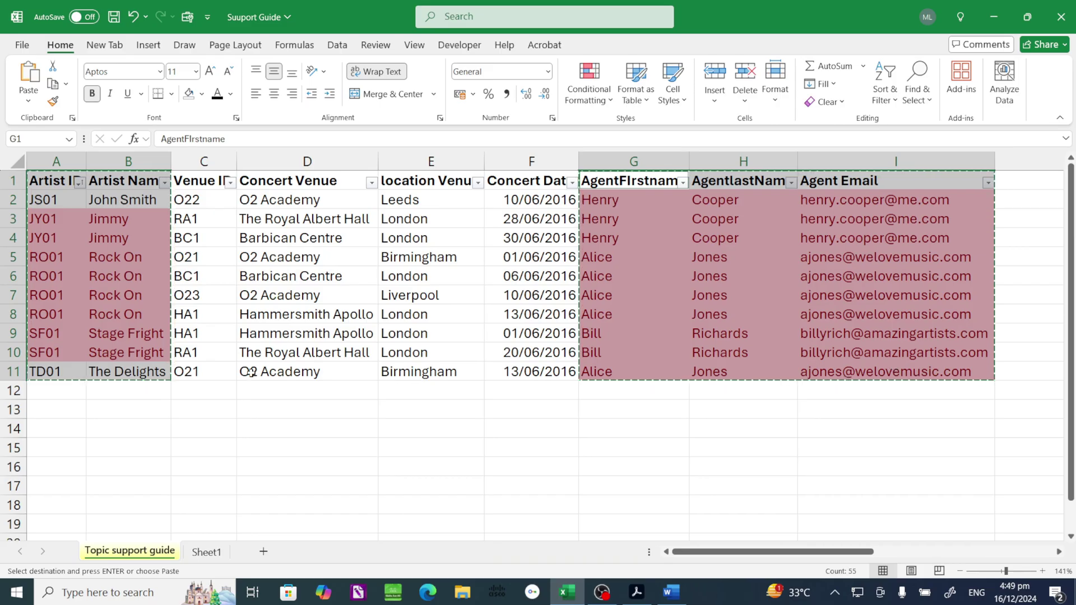
pyautogui.click(206, 552)
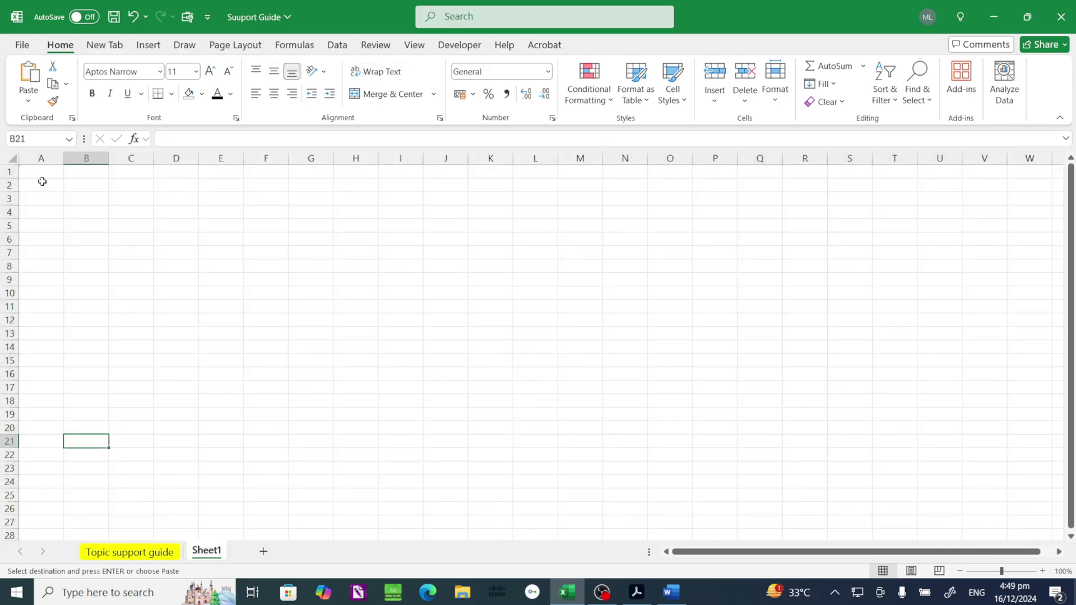
pyautogui.click(42, 175)
pyautogui.hotkey('ctrl', 'v')
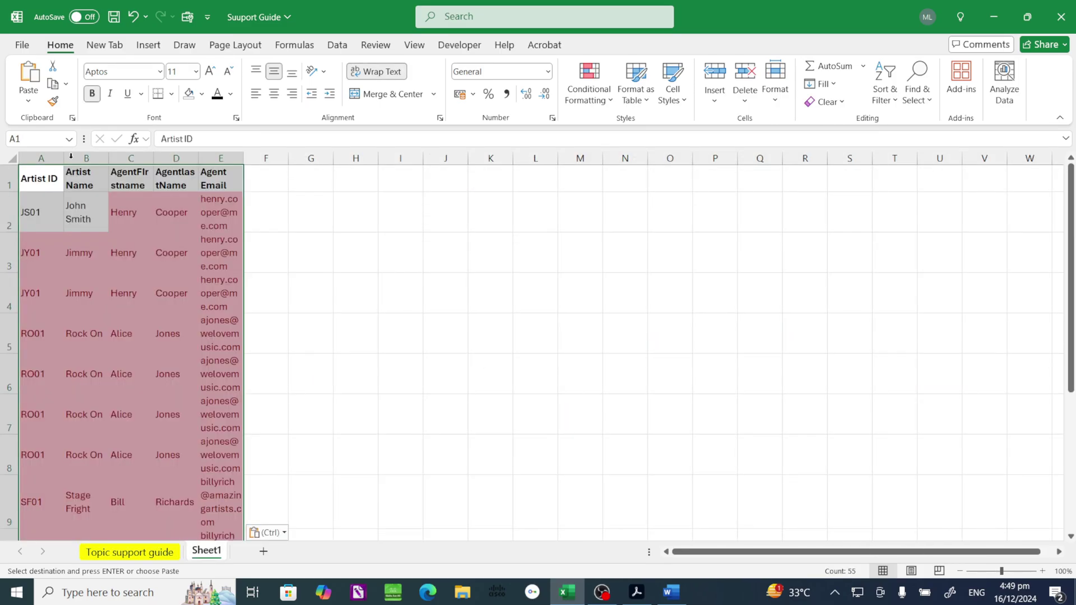
# Step: Fit all column widths and row heights on Sheet1 to their contents so each entry stays on one line
pyautogui.click(16, 159)
pyautogui.doubleClick(64, 158)
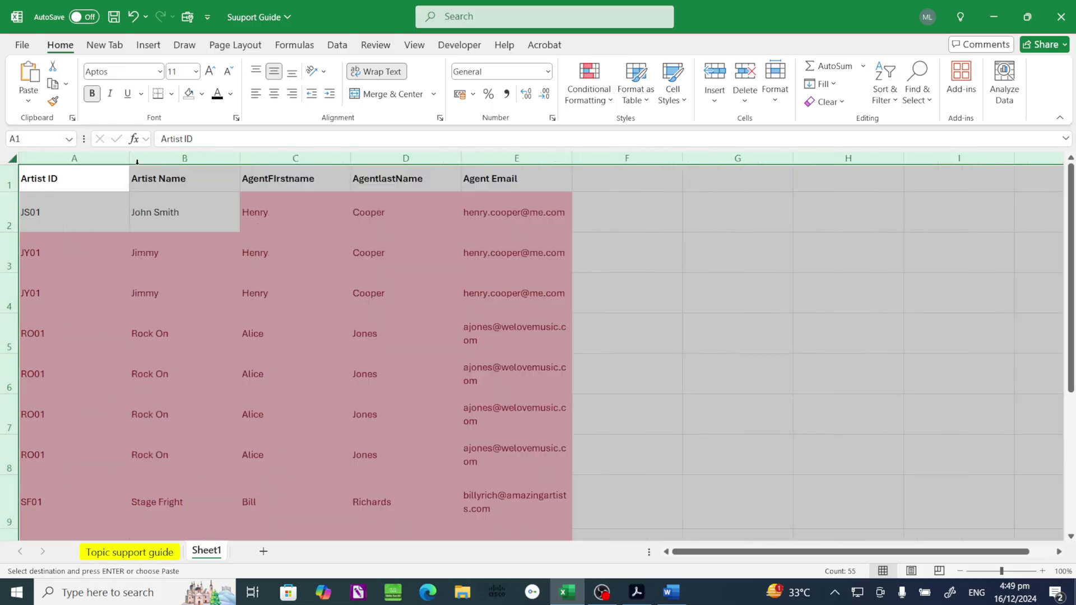
pyautogui.moveTo(571, 154); pyautogui.dragTo(681, 154)
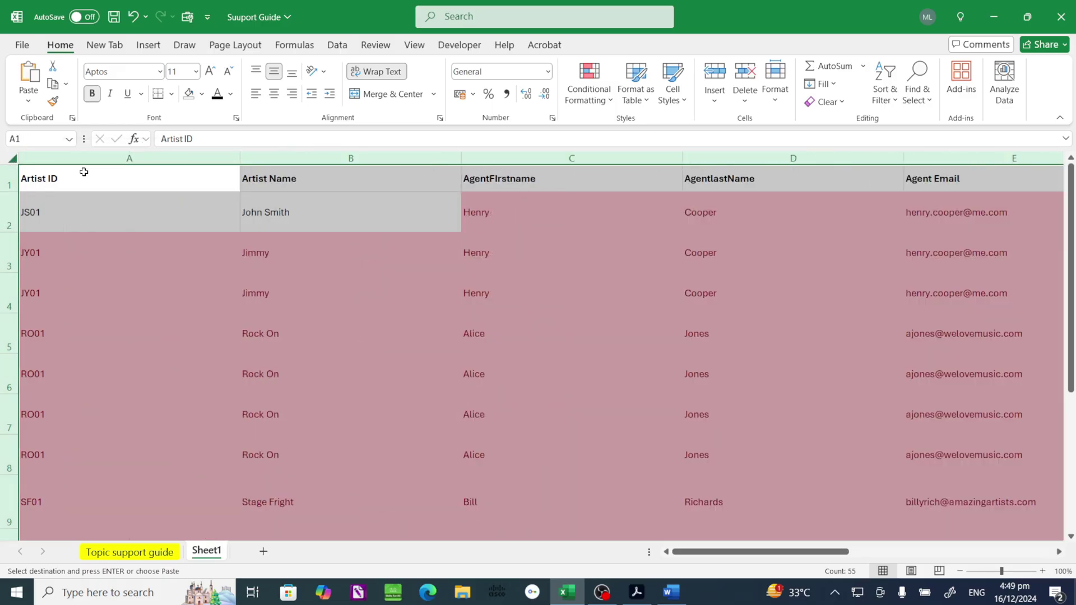
pyautogui.doubleClick(13, 192)
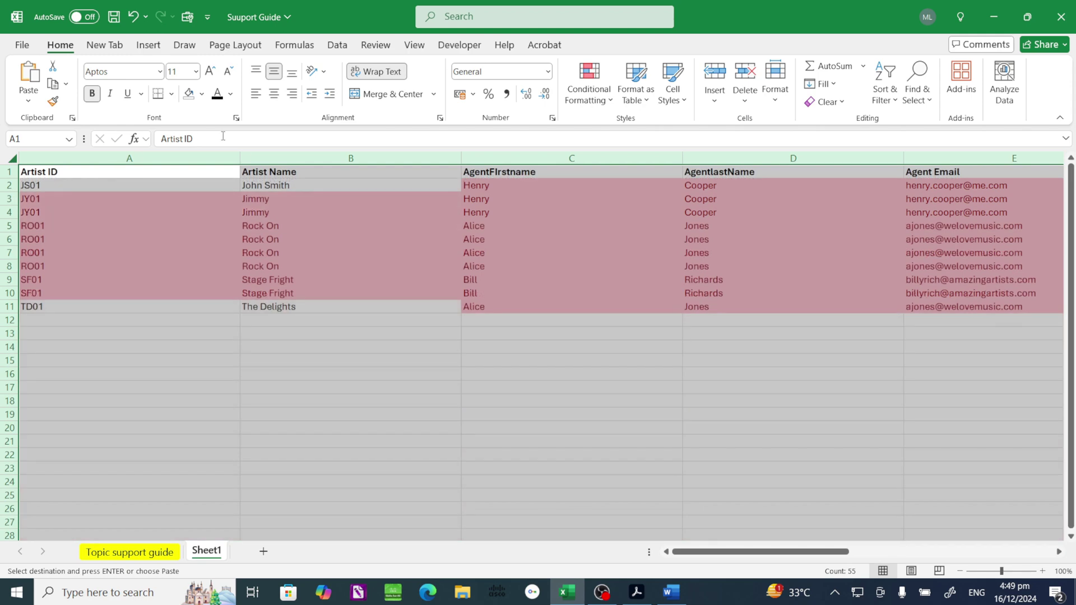
pyautogui.doubleClick(240, 160)
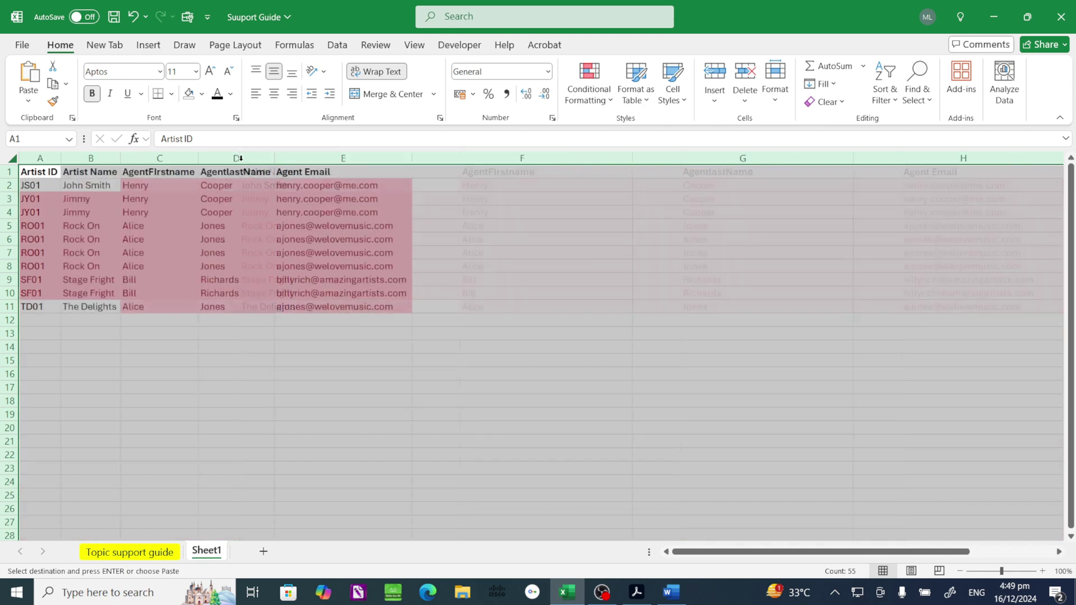
pyautogui.click(420, 388)
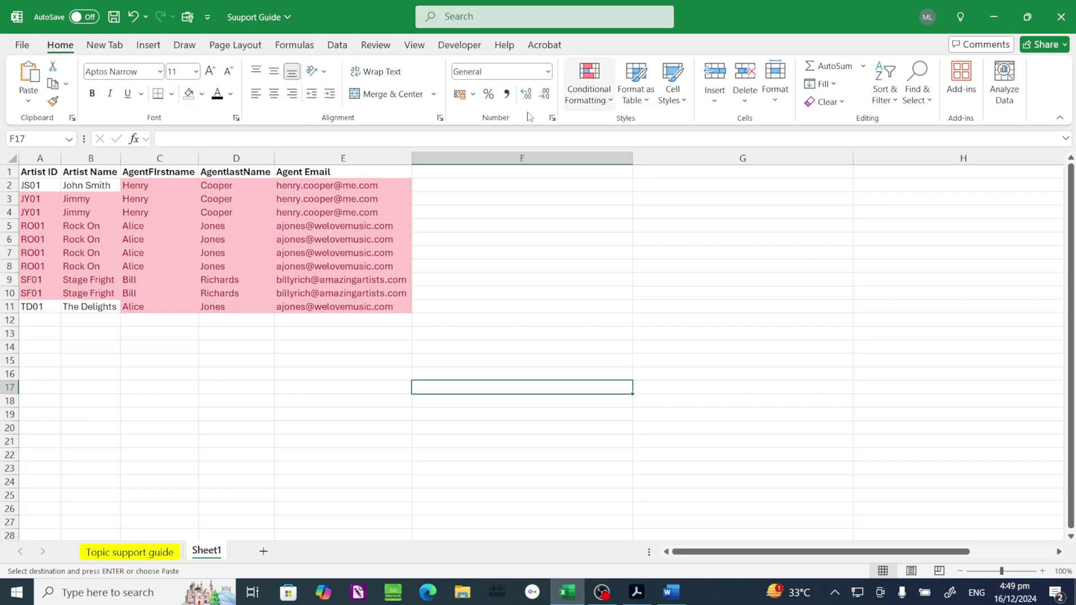
pyautogui.click(193, 403)
pyautogui.click(128, 306)
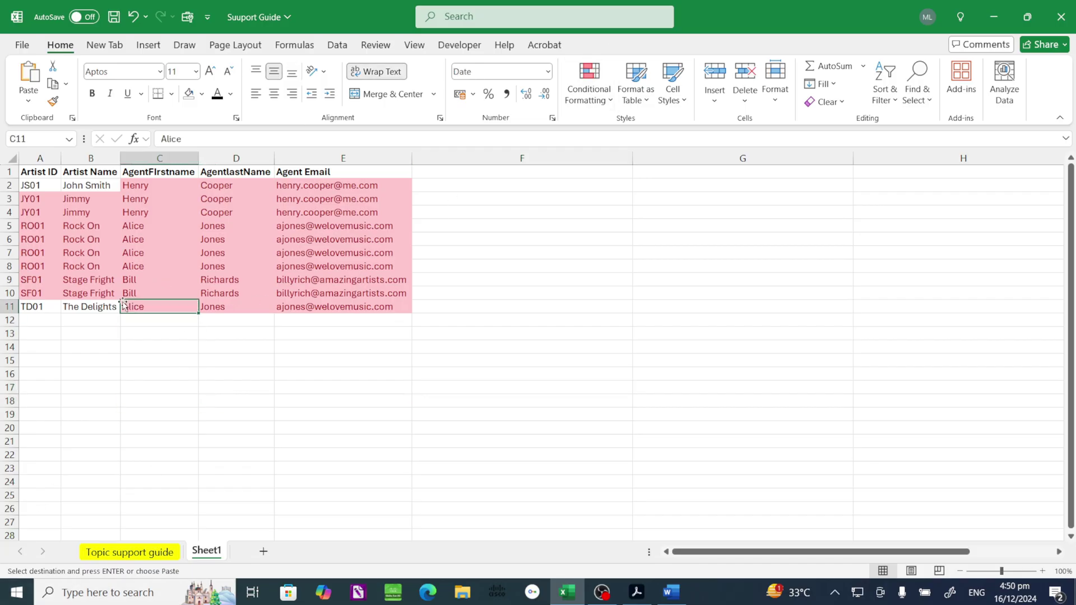
# Step: Remove the duplicate rows from the artist and agent table A1:E11 on Sheet1
pyautogui.moveTo(35, 185); pyautogui.dragTo(236, 213)
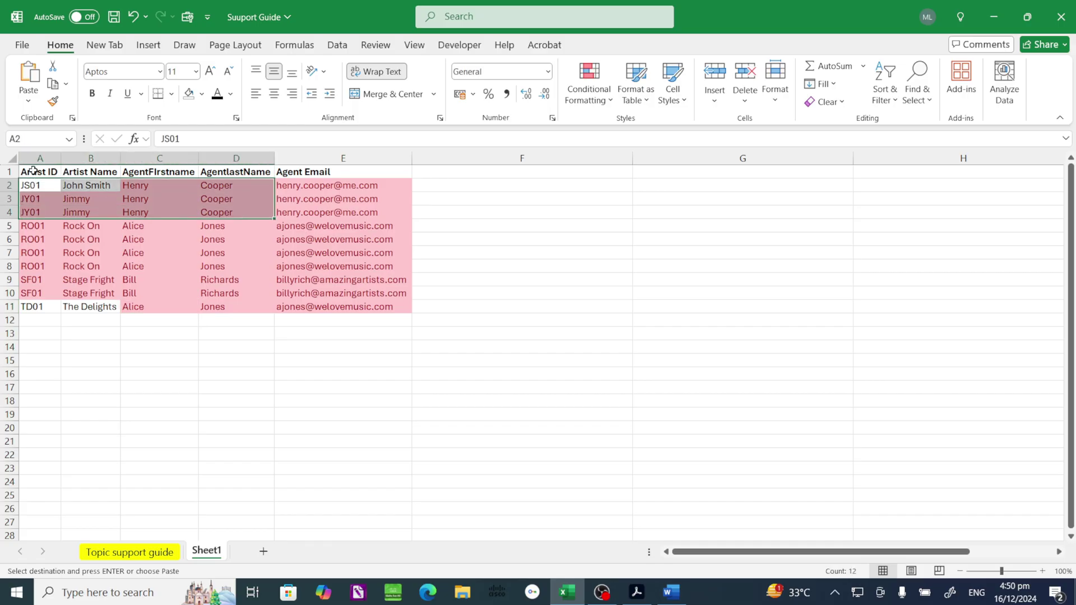
pyautogui.moveTo(34, 171); pyautogui.dragTo(355, 305)
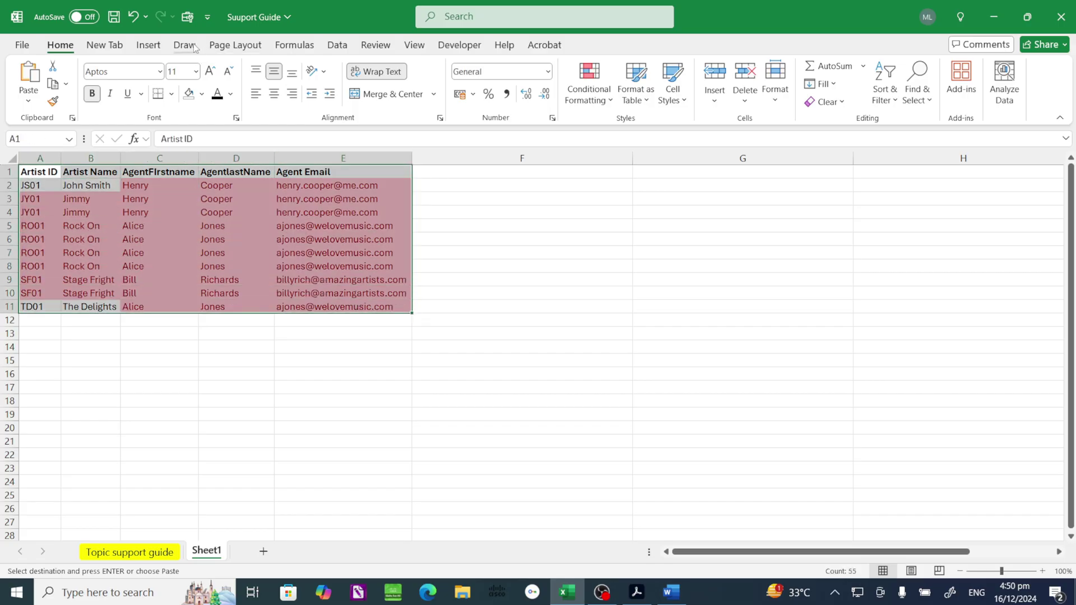
pyautogui.click(337, 47)
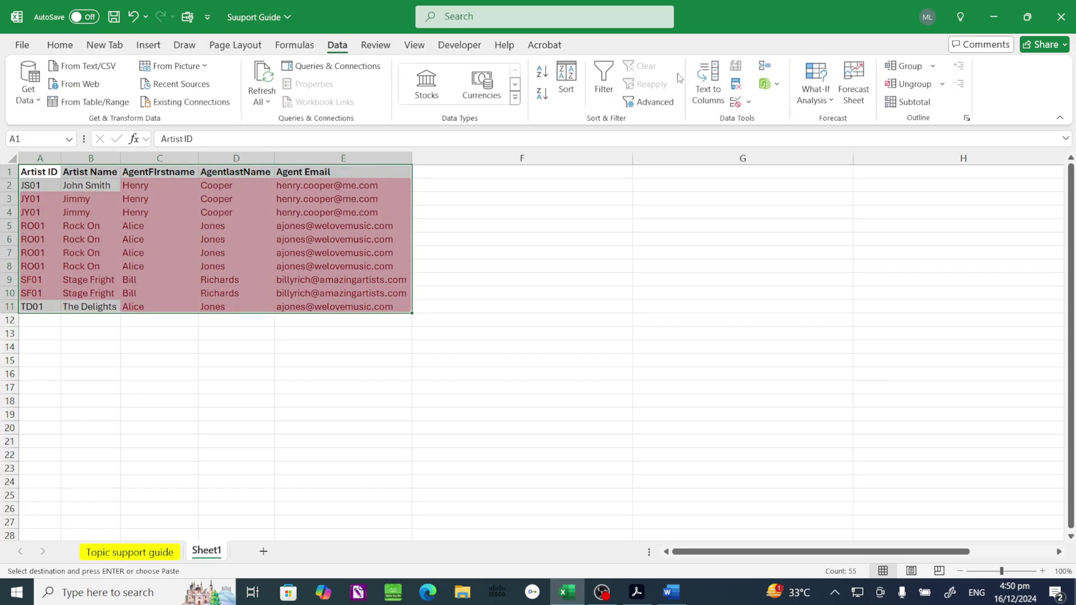
pyautogui.click(736, 84)
pyautogui.click(805, 335)
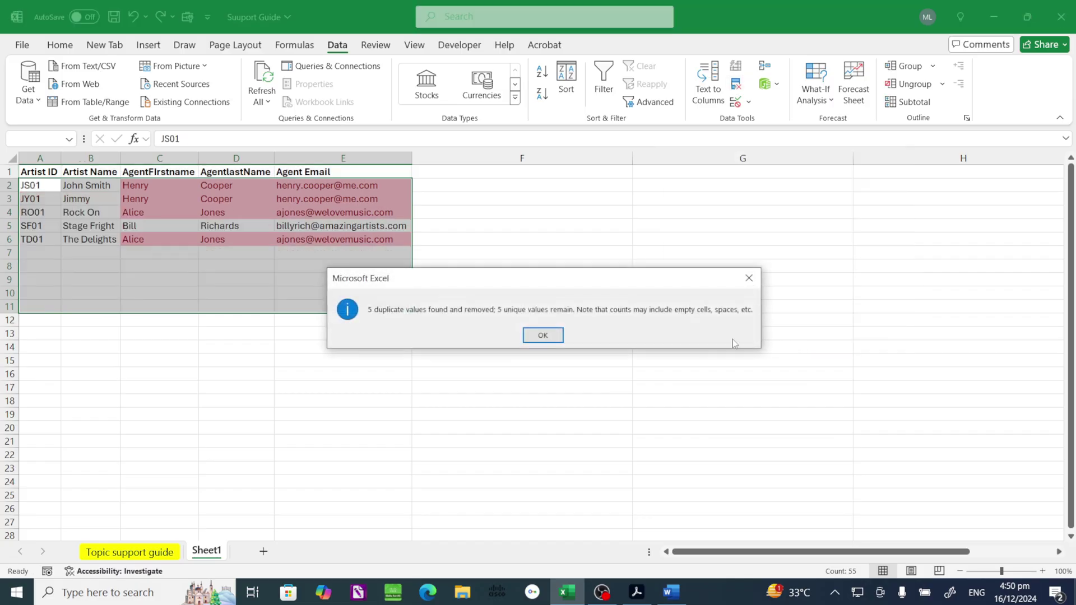
pyautogui.click(560, 339)
pyautogui.click(451, 402)
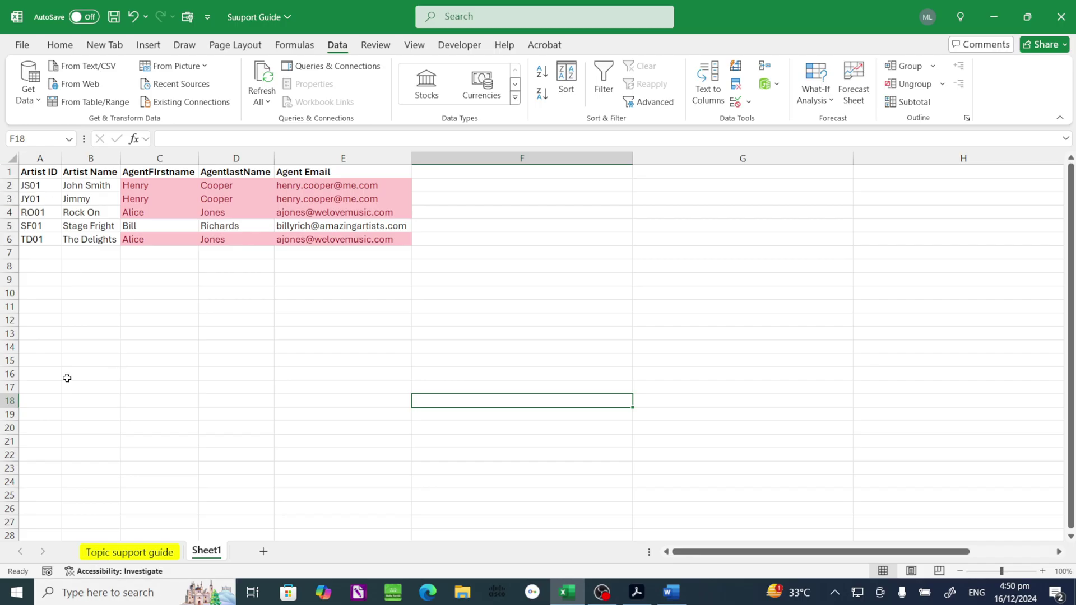
# Step: Clear the Artist Name data in B1:B11 on the Topic support guide sheet
pyautogui.click(111, 553)
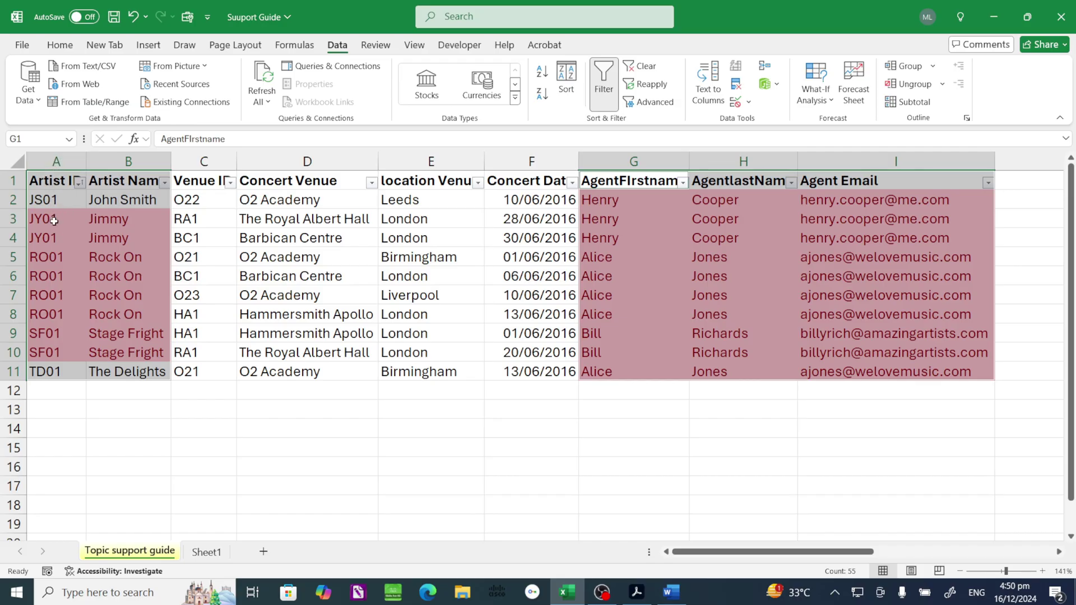
pyautogui.click(192, 451)
pyautogui.click(128, 162)
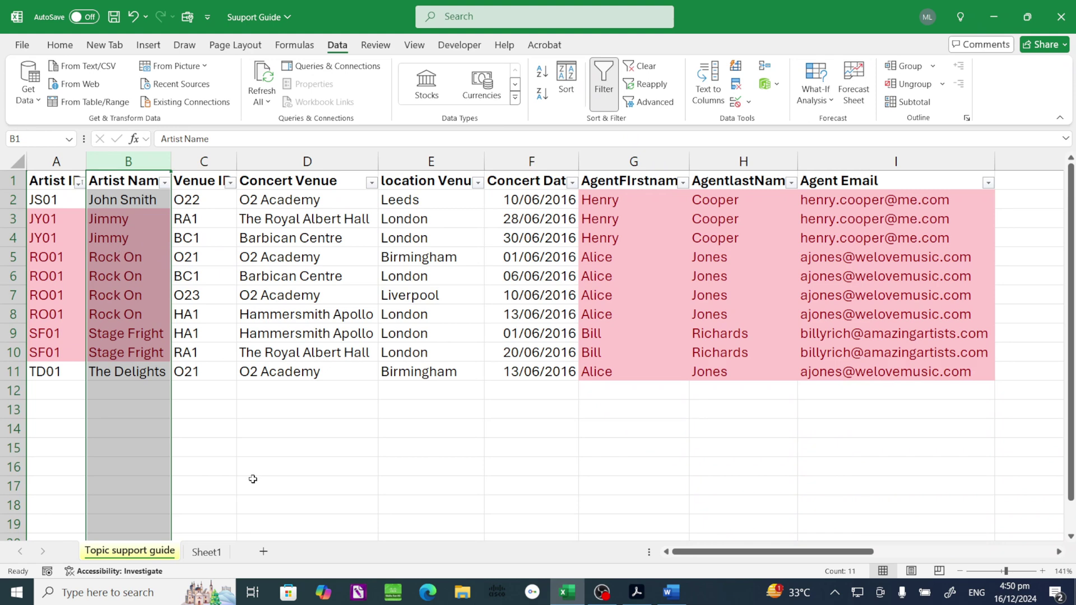
pyautogui.click(239, 449)
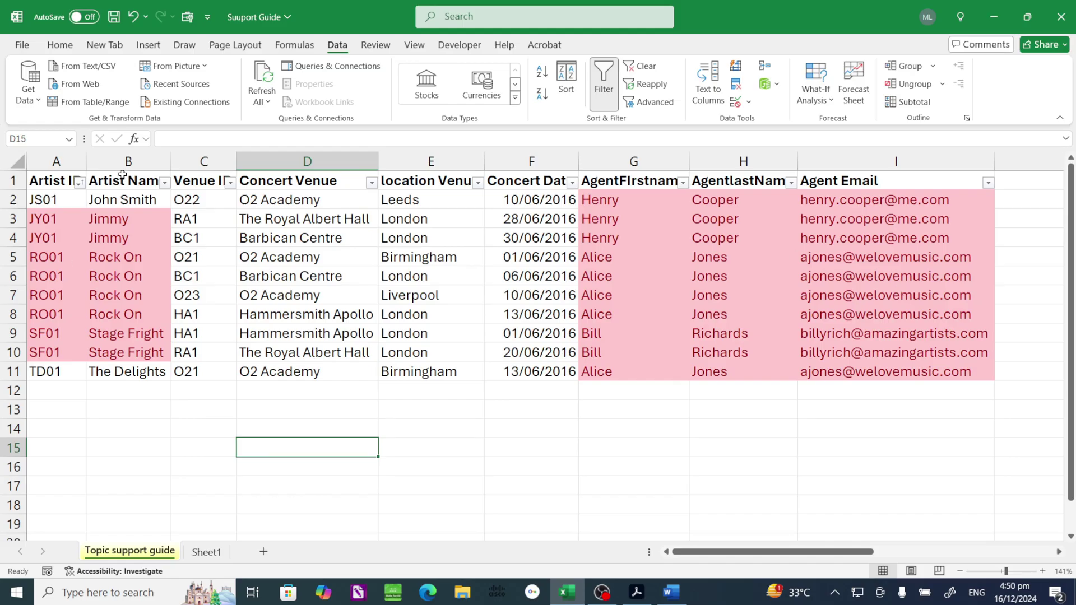
pyautogui.moveTo(122, 175); pyautogui.dragTo(134, 367)
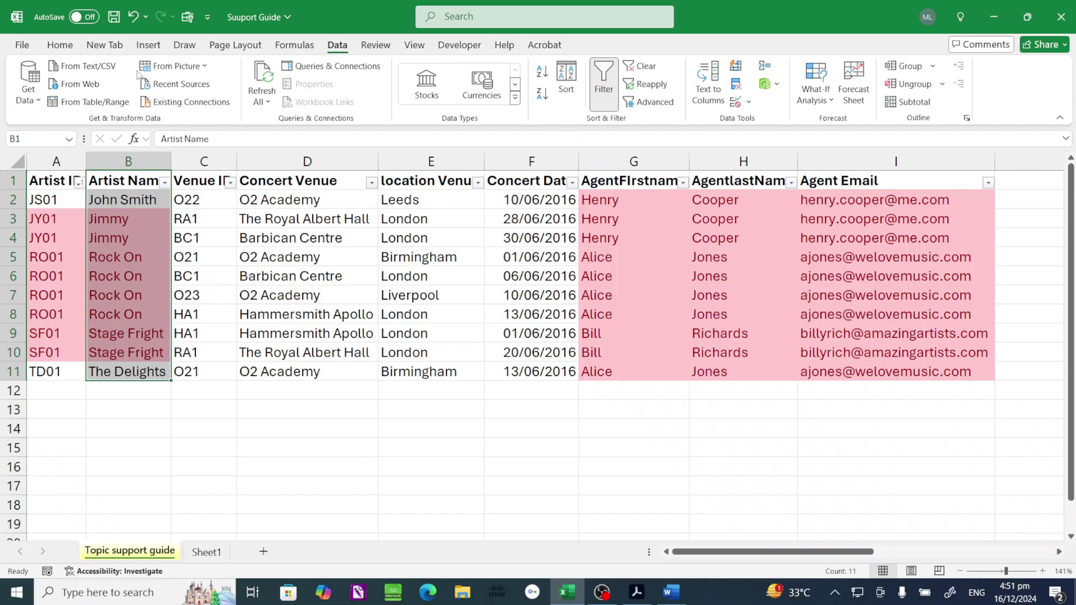
pyautogui.press('Delete')
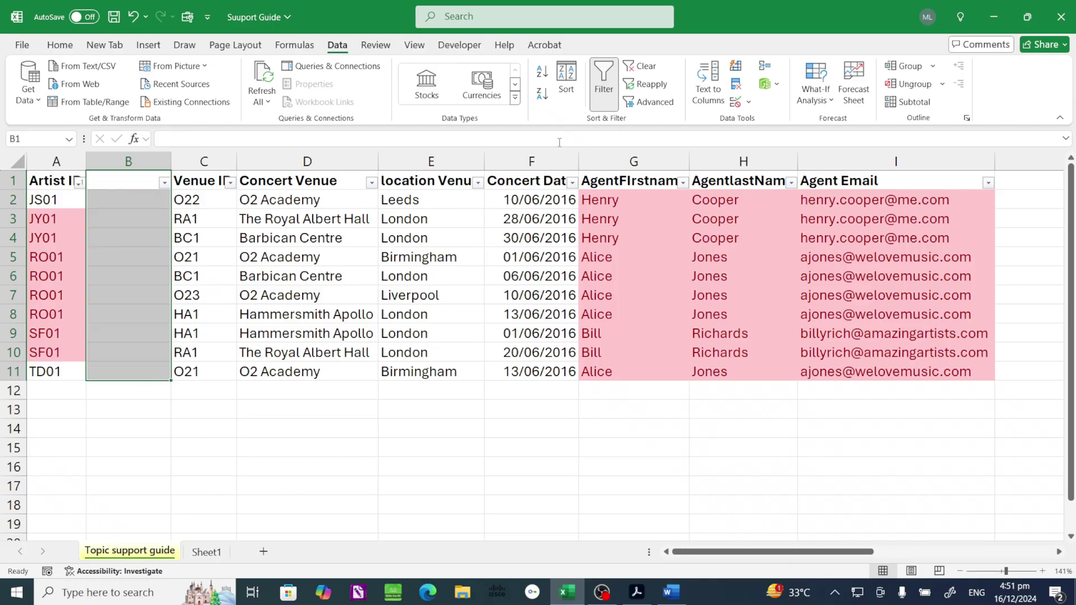
# Step: Delete the agent columns G to I and the emptied column B from the concert table
pyautogui.moveTo(634, 162); pyautogui.dragTo(895, 161)
pyautogui.rightClick(886, 213)
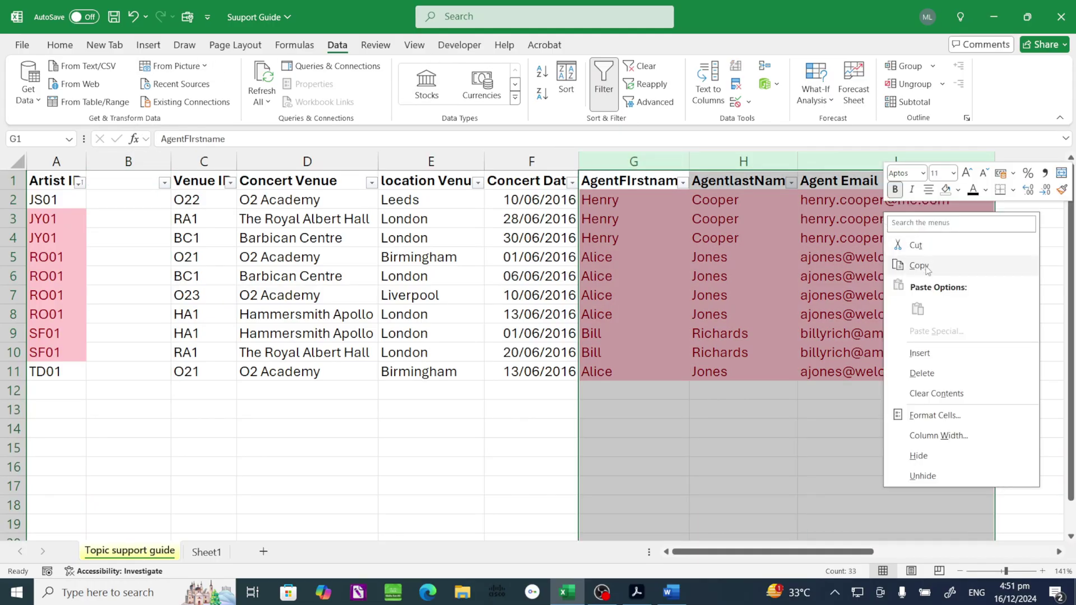
pyautogui.click(922, 374)
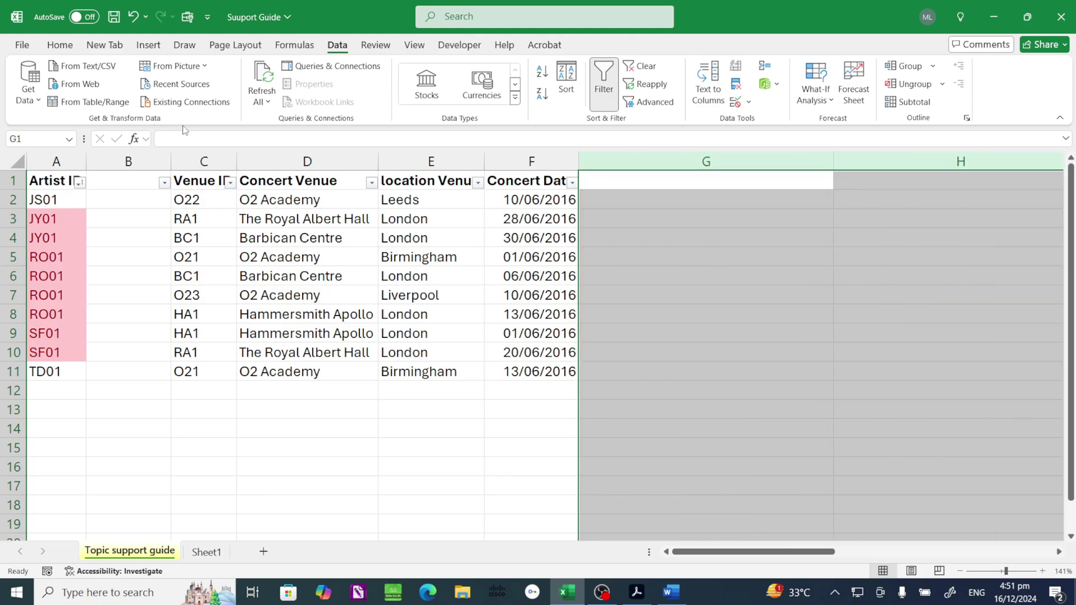
pyautogui.rightClick(114, 159)
pyautogui.click(166, 325)
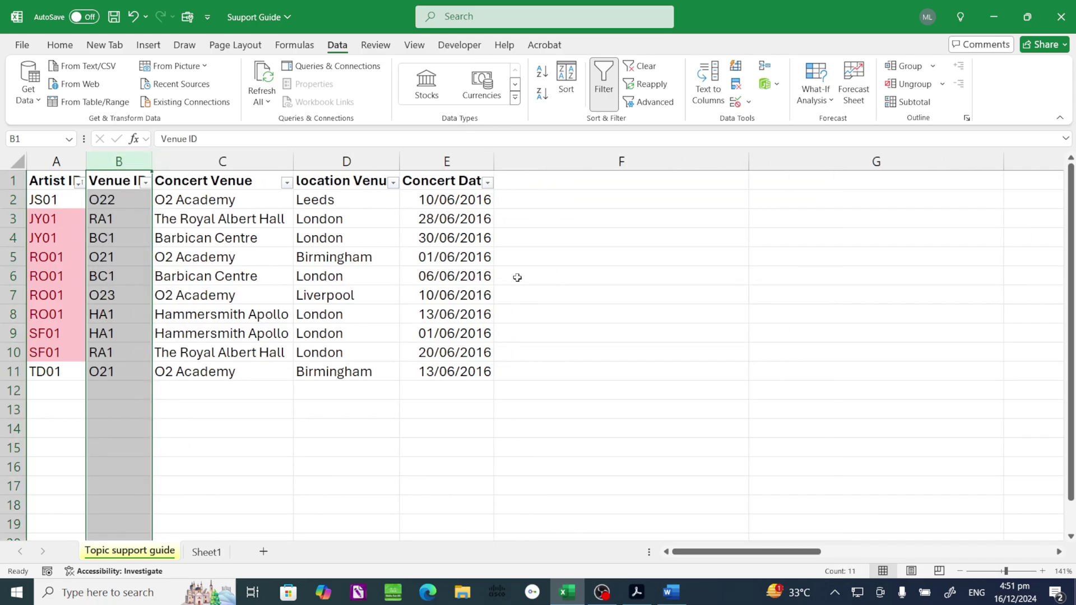
pyautogui.click(617, 269)
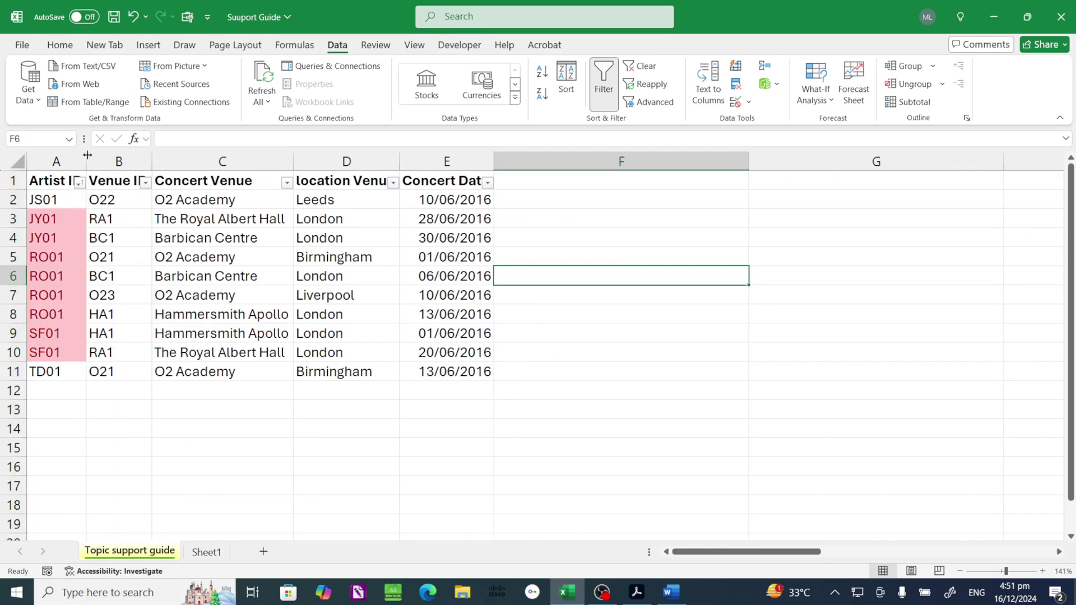
# Step: Sort the concert table on the Topic support guide sheet by Venue ID from A to Z
pyautogui.click(219, 555)
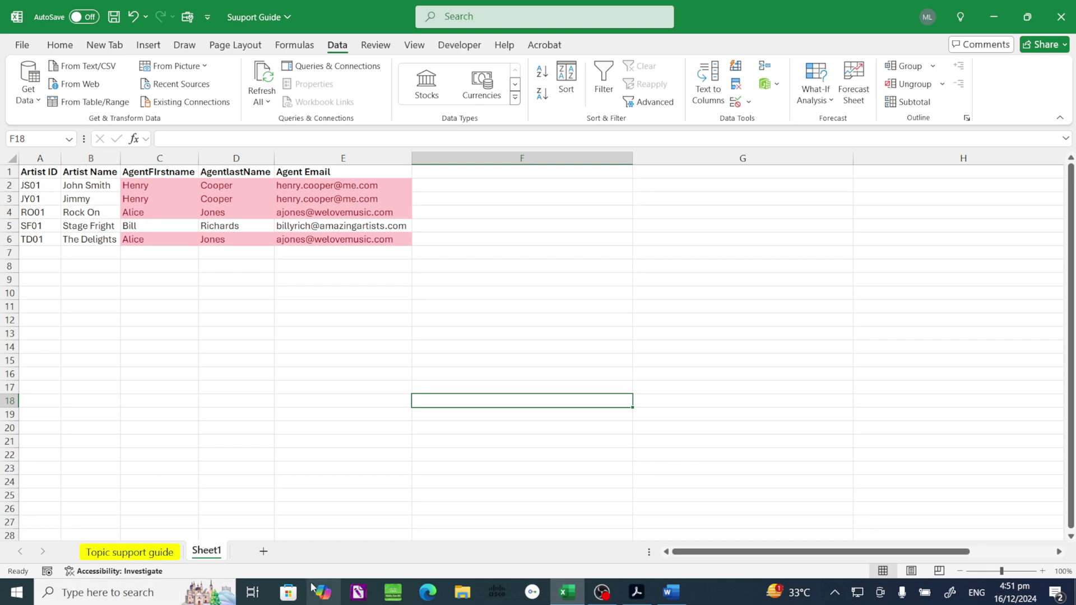
pyautogui.click(148, 555)
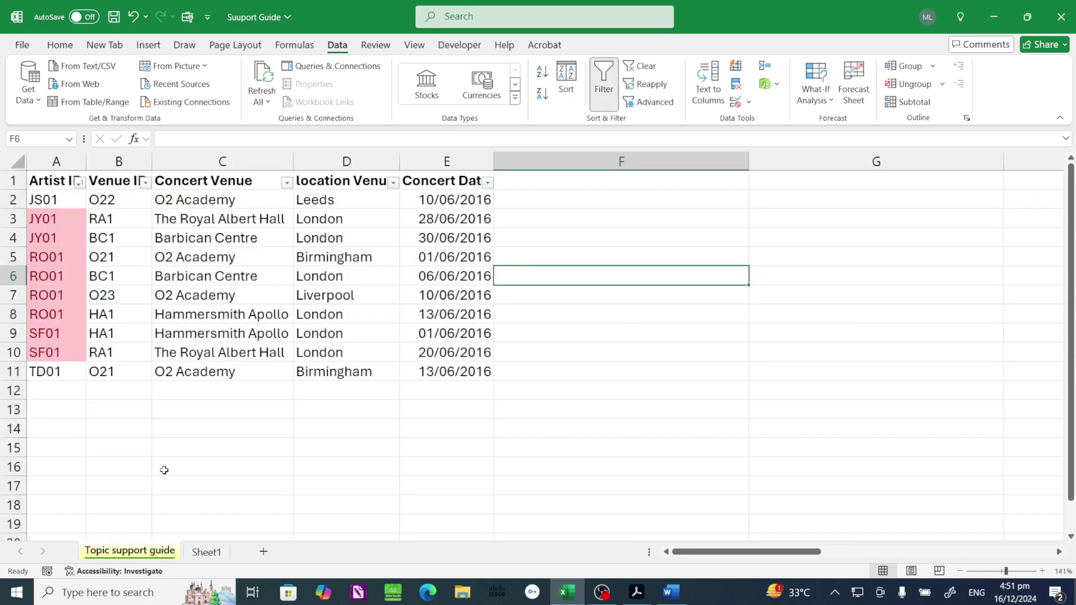
pyautogui.click(164, 470)
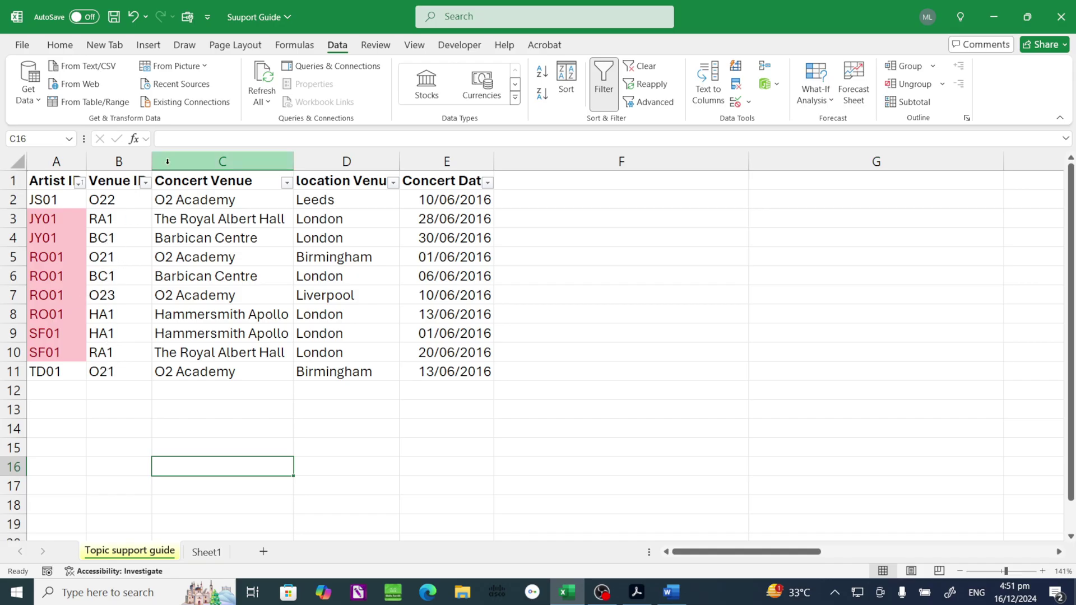
pyautogui.click(145, 182)
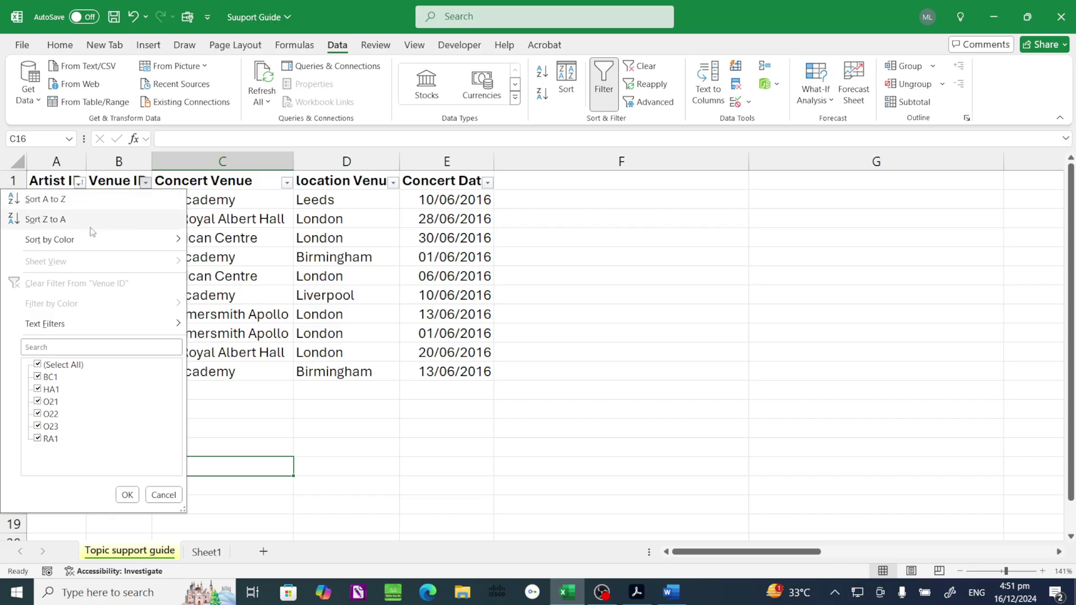
pyautogui.click(45, 200)
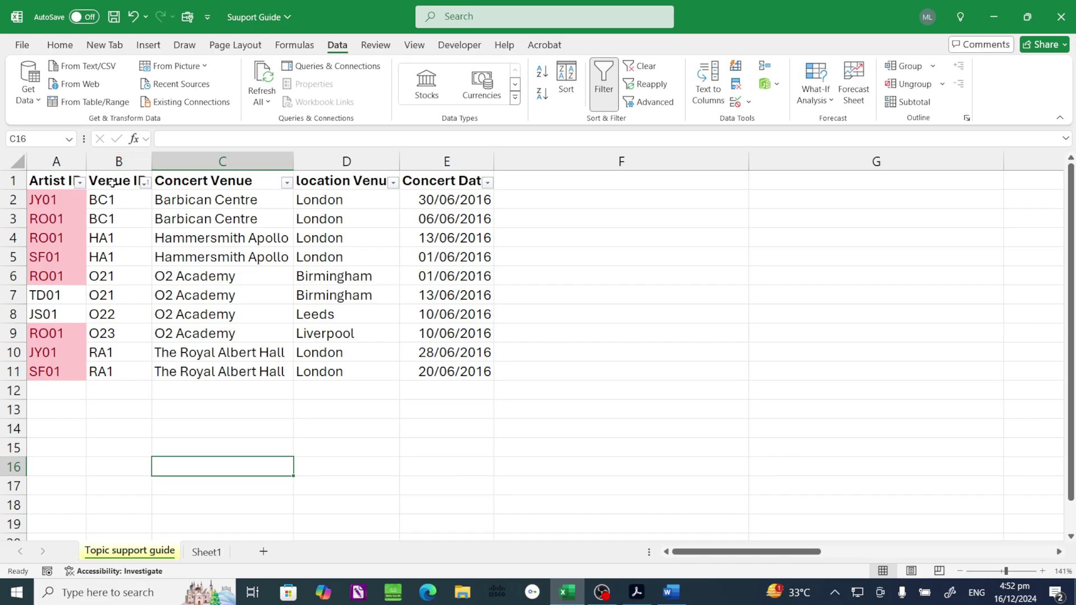
# Step: Copy the venue columns B1:D11 onto a new sheet, starting at A1
pyautogui.moveTo(114, 182); pyautogui.dragTo(327, 367)
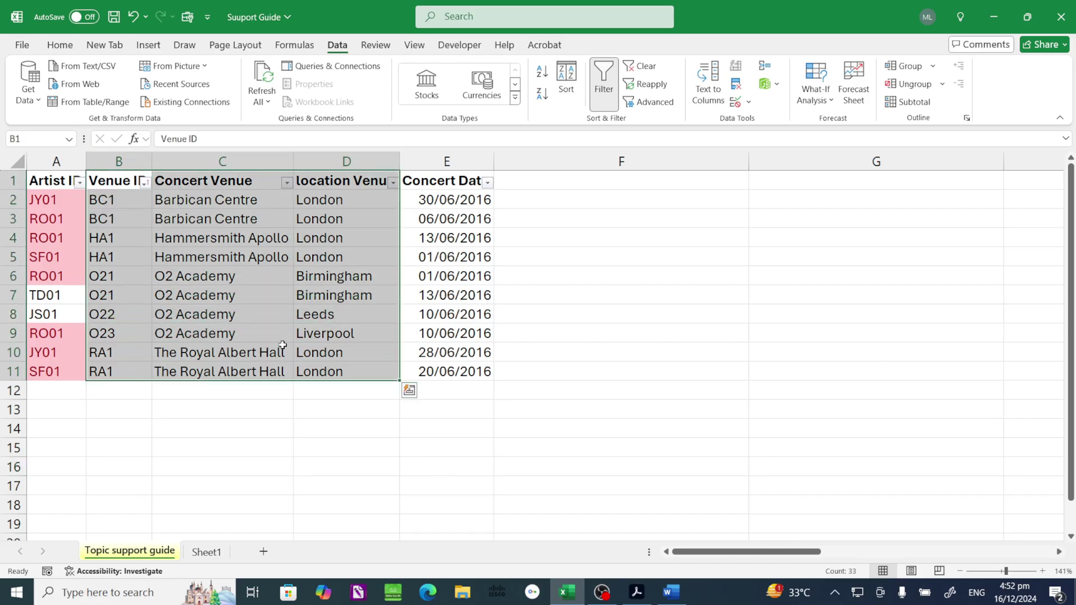
pyautogui.rightClick(268, 327)
pyautogui.click(312, 143)
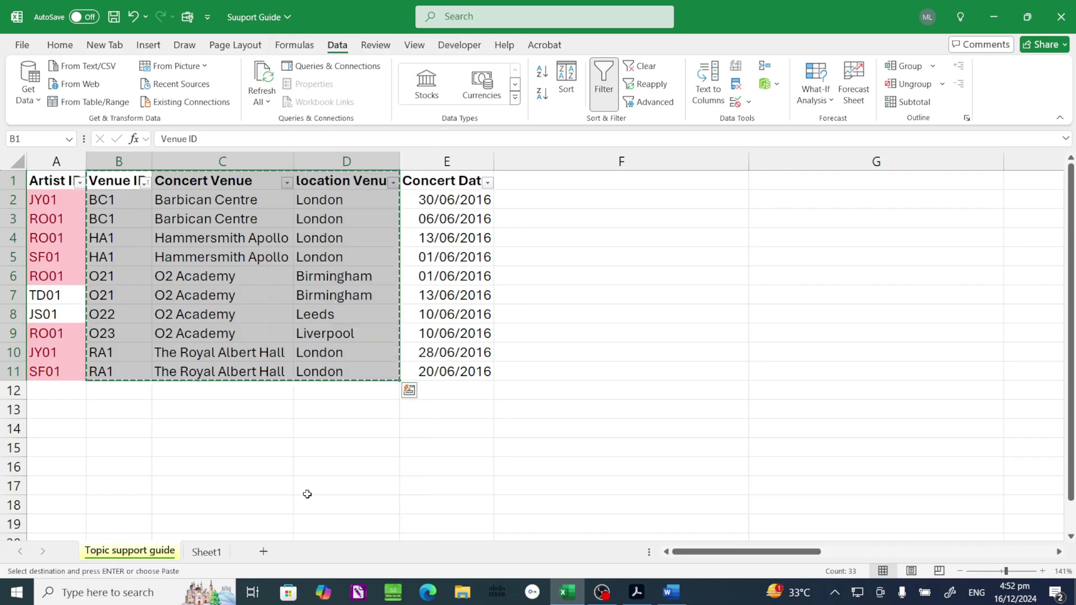
pyautogui.click(263, 552)
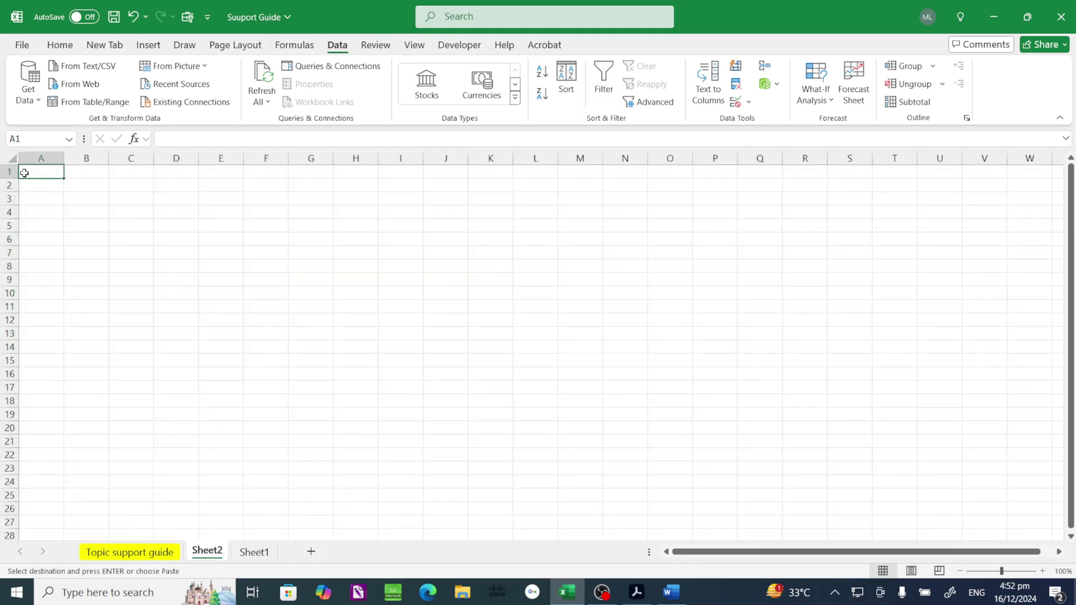
pyautogui.hotkey('ctrl', 'v')
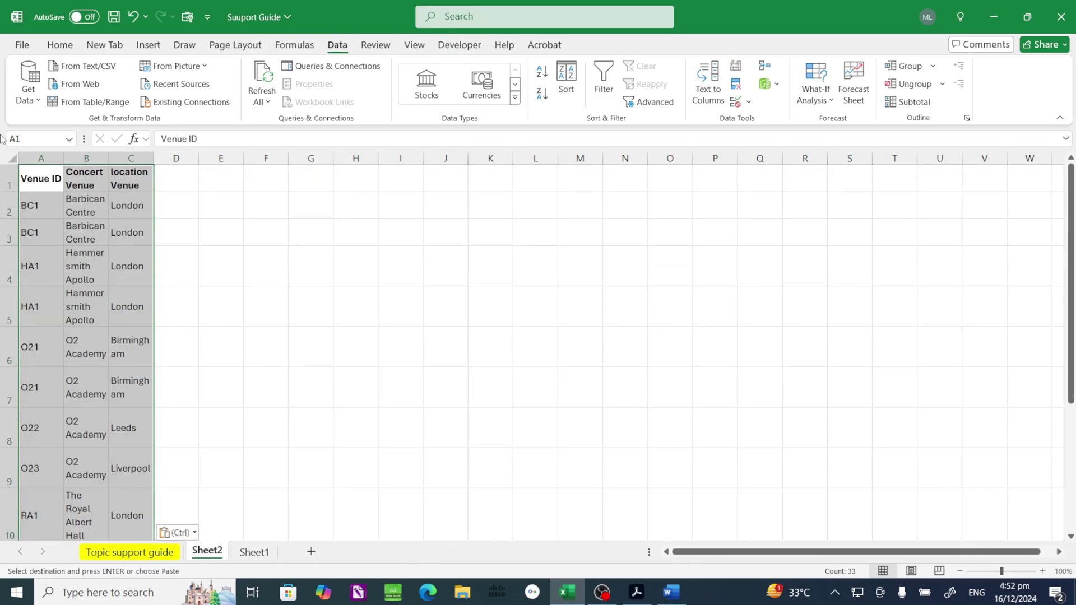
# Step: Widen all columns on Sheet2 equally and fit the row heights so each venue entry stays on one line
pyautogui.click(12, 158)
pyautogui.moveTo(63, 159); pyautogui.dragTo(146, 160)
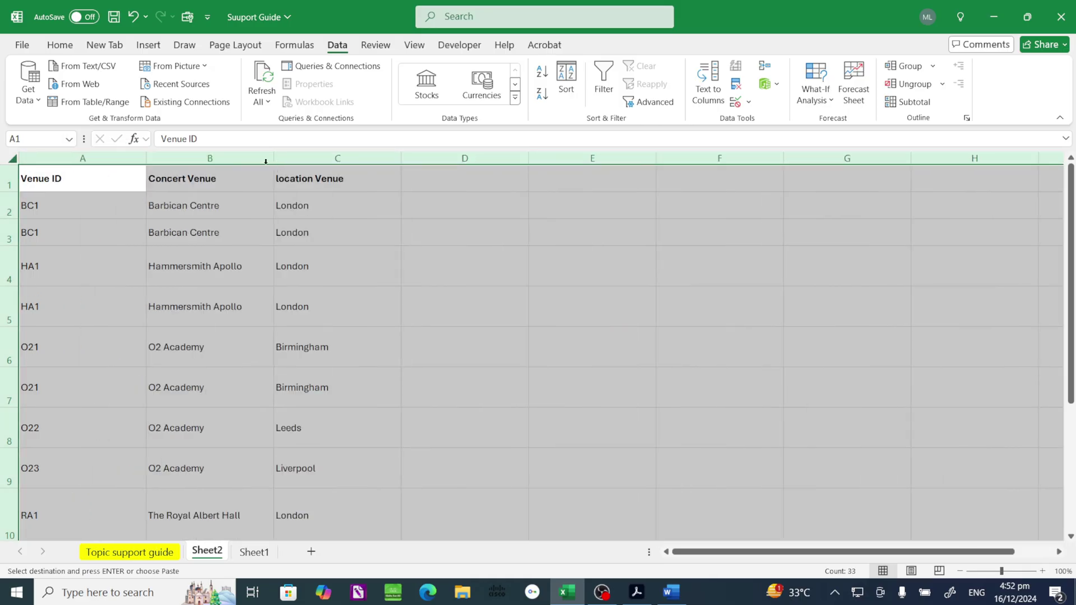
pyautogui.doubleClick(10, 192)
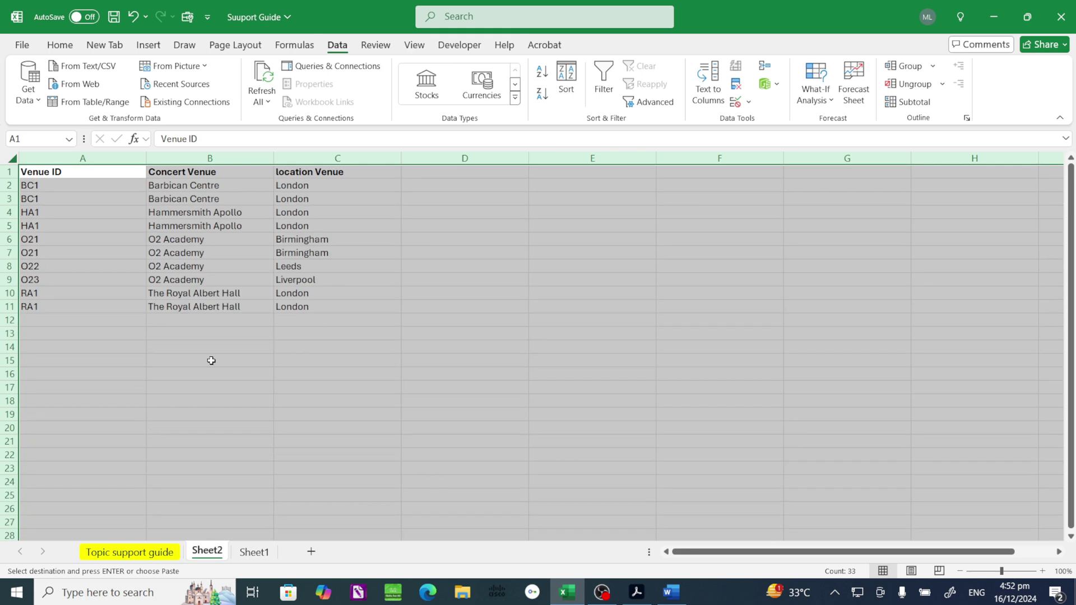
pyautogui.click(267, 439)
# Step: Remove duplicate rows from the venue table A1:C11, comparing all three columns with headers, and fit the Venue ID column to its contents
pyautogui.moveTo(56, 173); pyautogui.dragTo(331, 306)
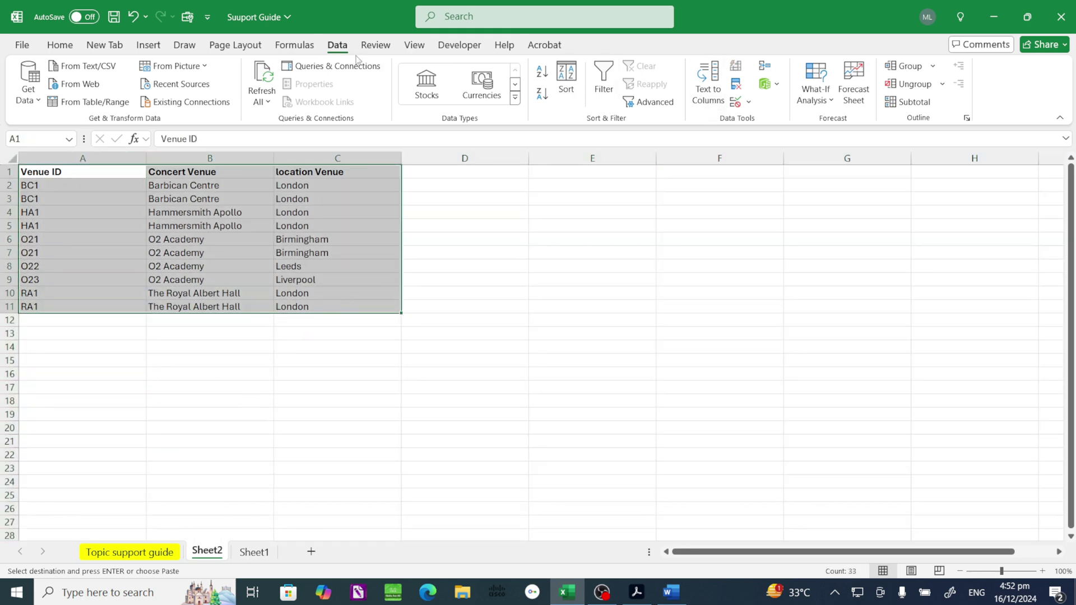
pyautogui.click(737, 85)
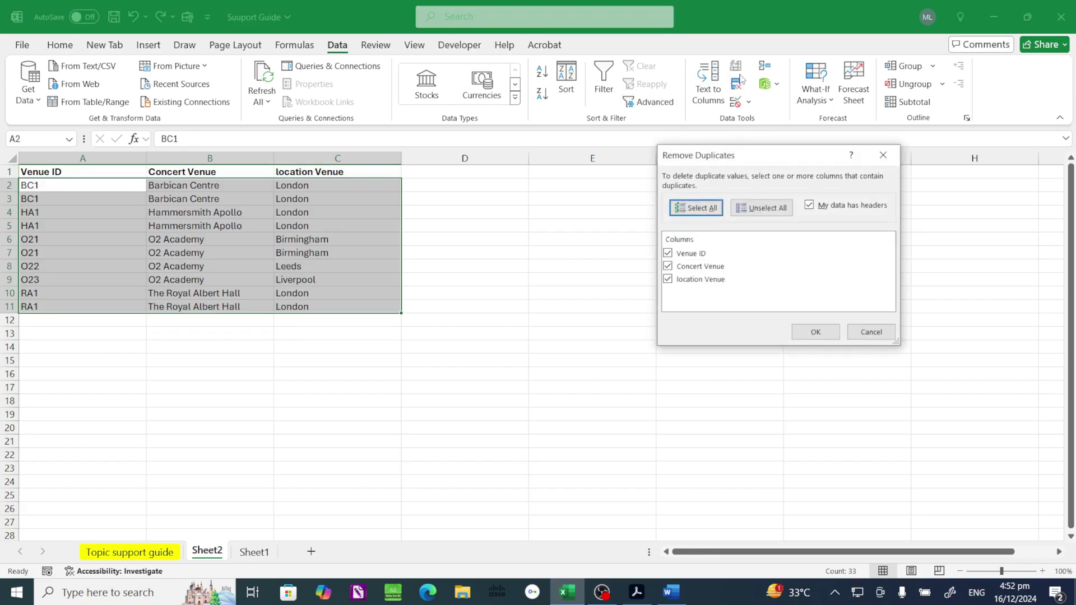
pyautogui.click(816, 333)
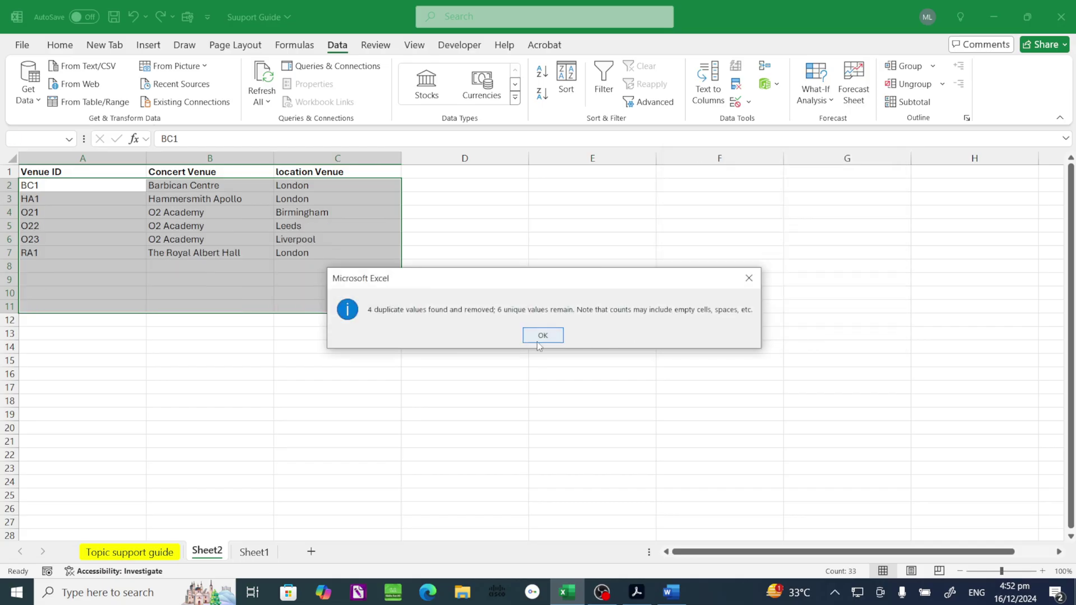
pyautogui.click(539, 335)
pyautogui.click(463, 310)
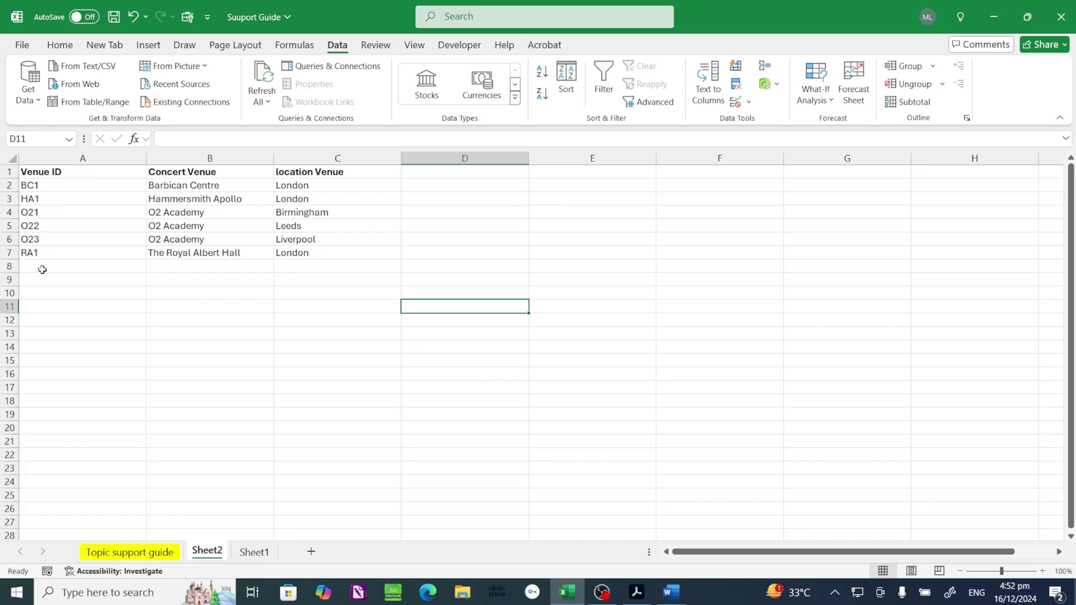
pyautogui.doubleClick(150, 157)
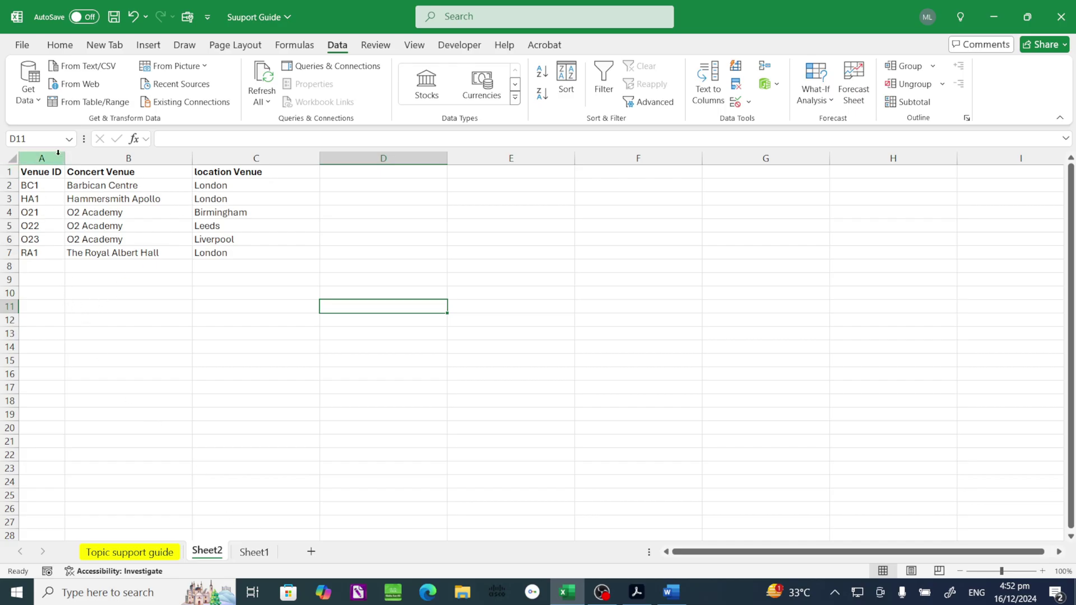
# Step: Compare the Venue ID column on Sheet2 with the one on the Topic support guide sheet, and view the artist table on Sheet1
pyautogui.moveTo(43, 174); pyautogui.dragTo(35, 247)
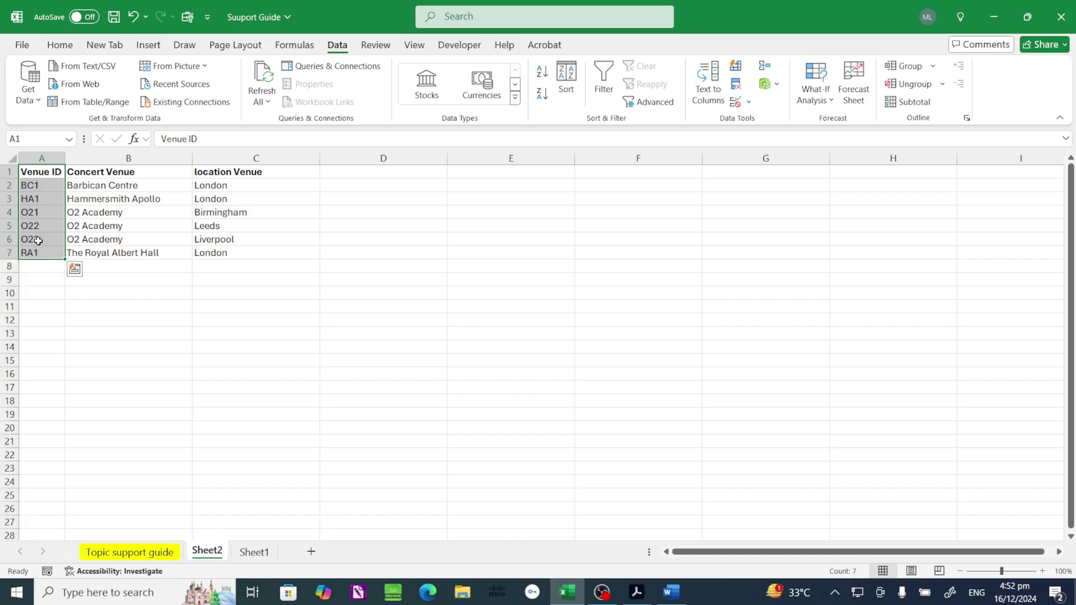
pyautogui.click(129, 552)
pyautogui.click(123, 208)
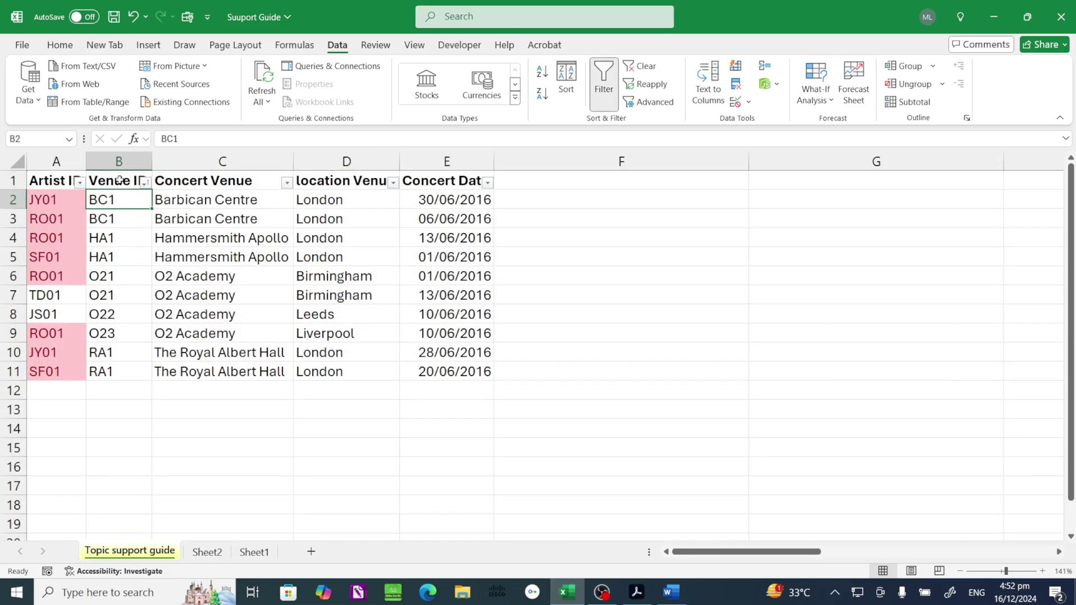
pyautogui.click(254, 552)
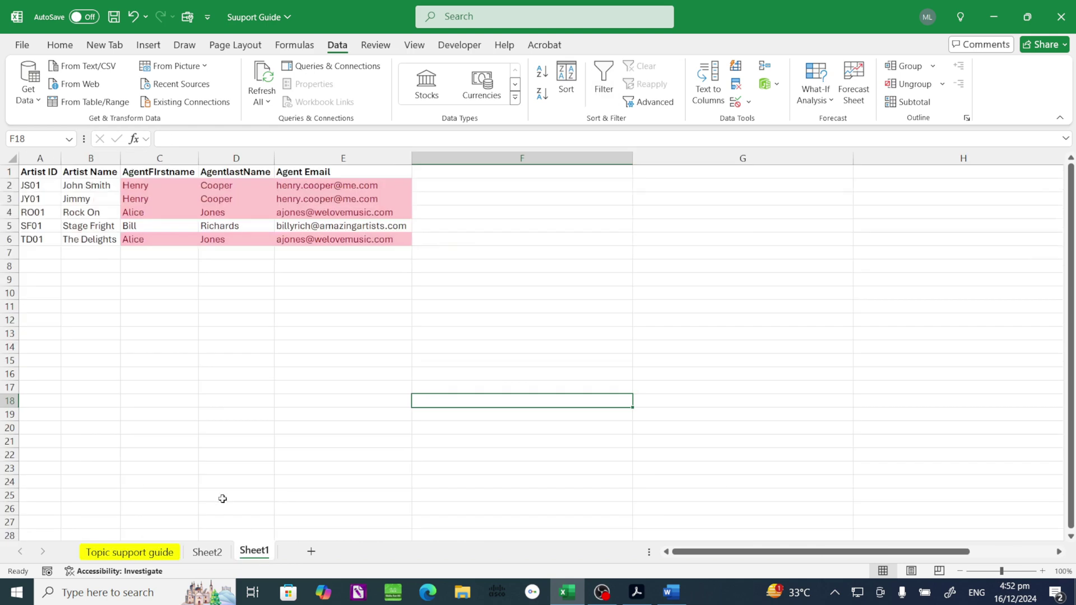
pyautogui.click(209, 554)
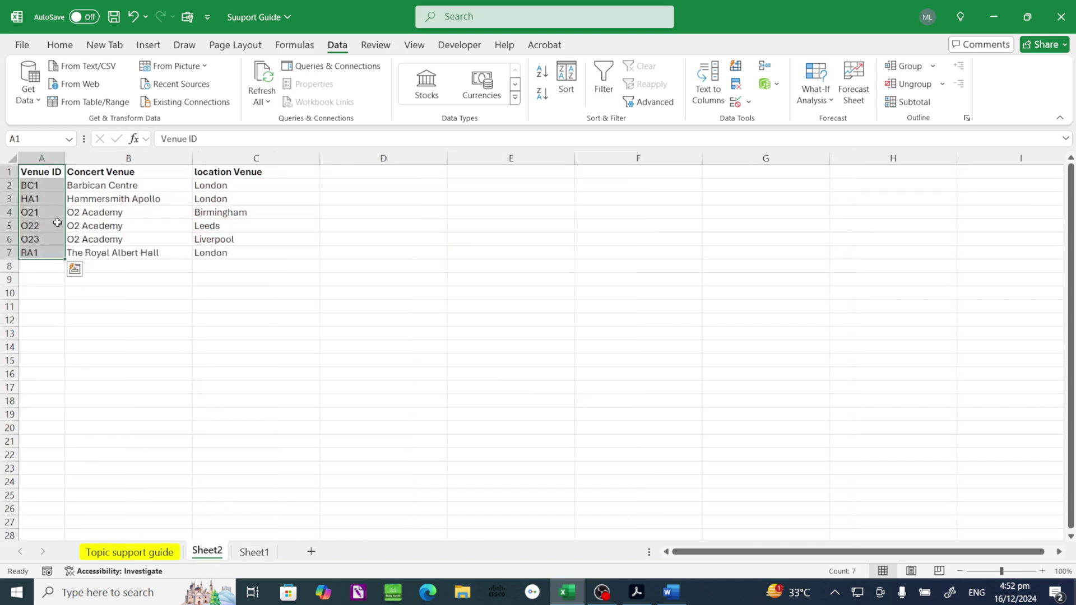
pyautogui.click(129, 552)
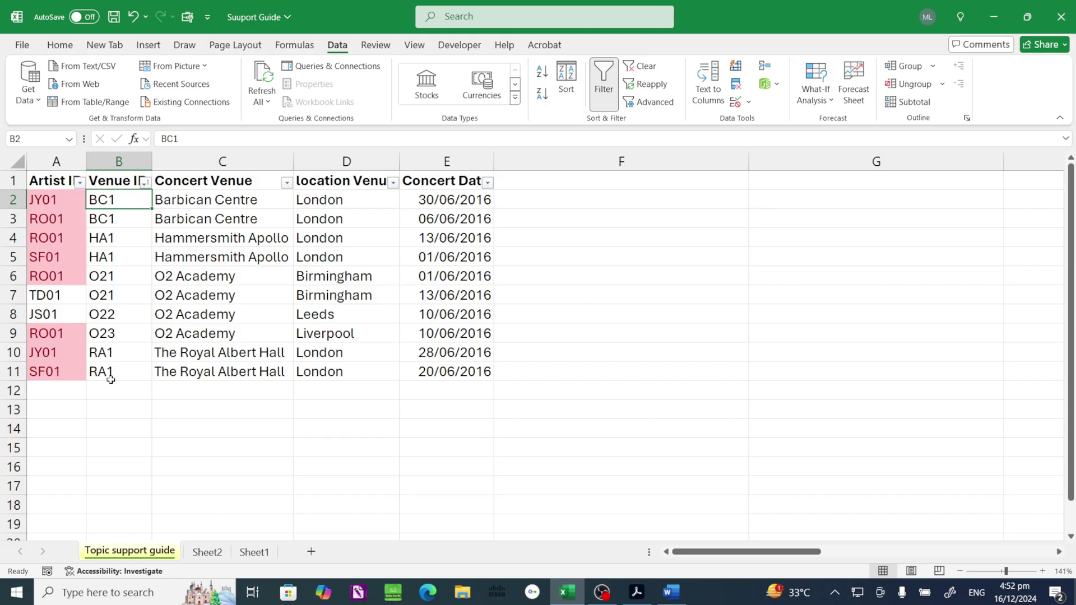
# Step: Delete the duplicate-values conditional formatting rule from the Artist ID column on the Topic support guide sheet
pyautogui.rightClick(63, 176)
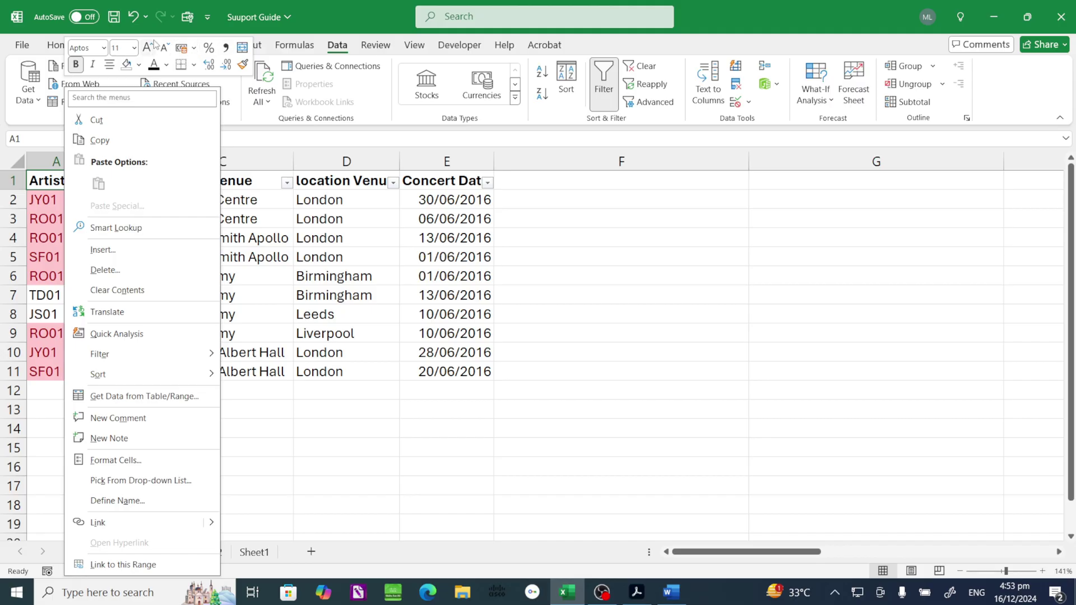
pyautogui.press('Escape')
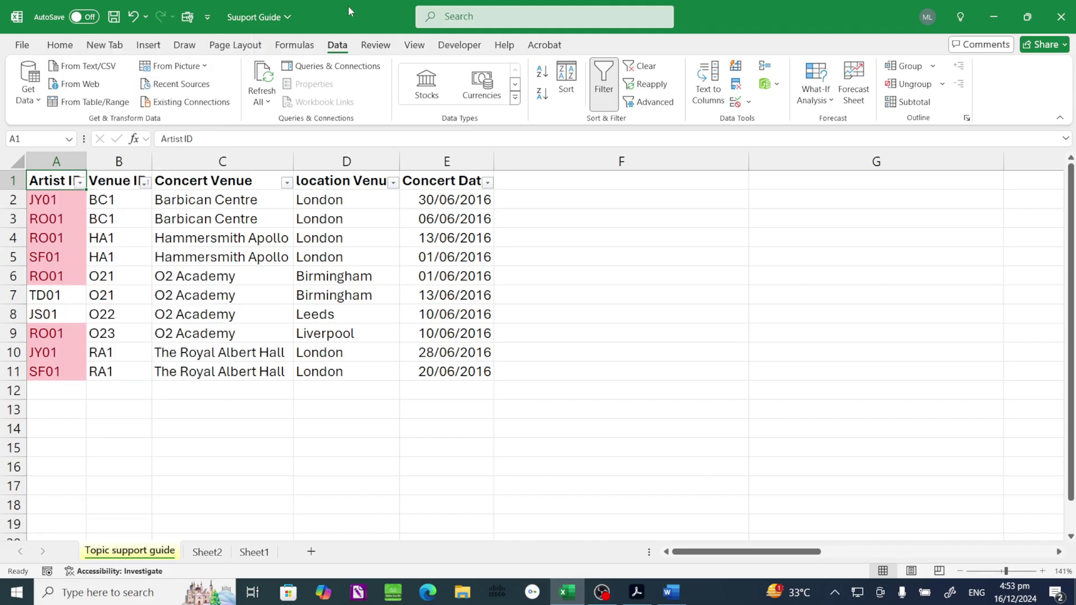
pyautogui.click(59, 44)
pyautogui.click(588, 84)
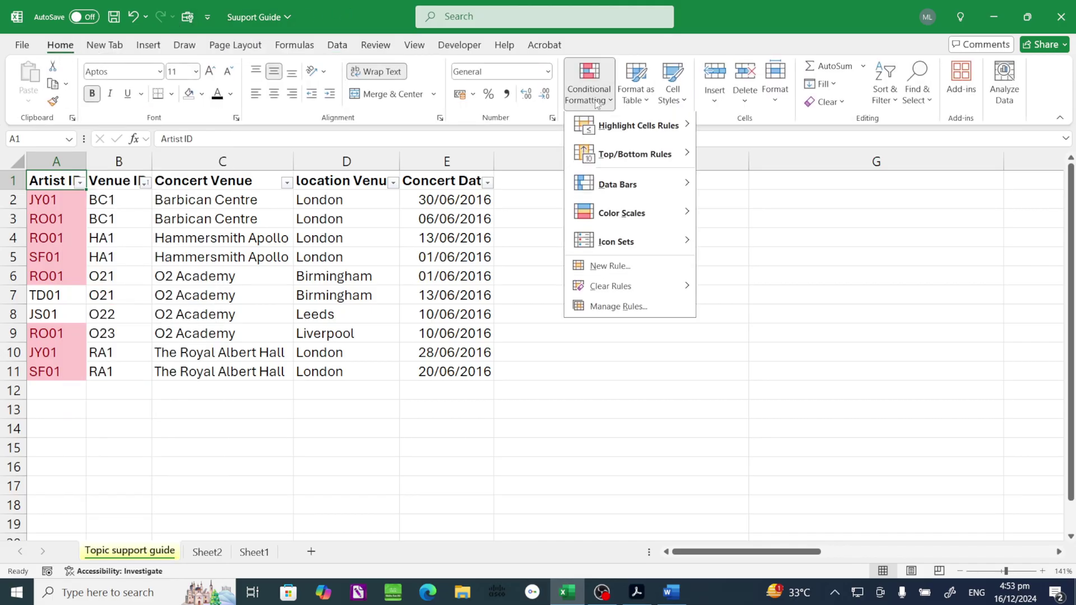
pyautogui.click(633, 310)
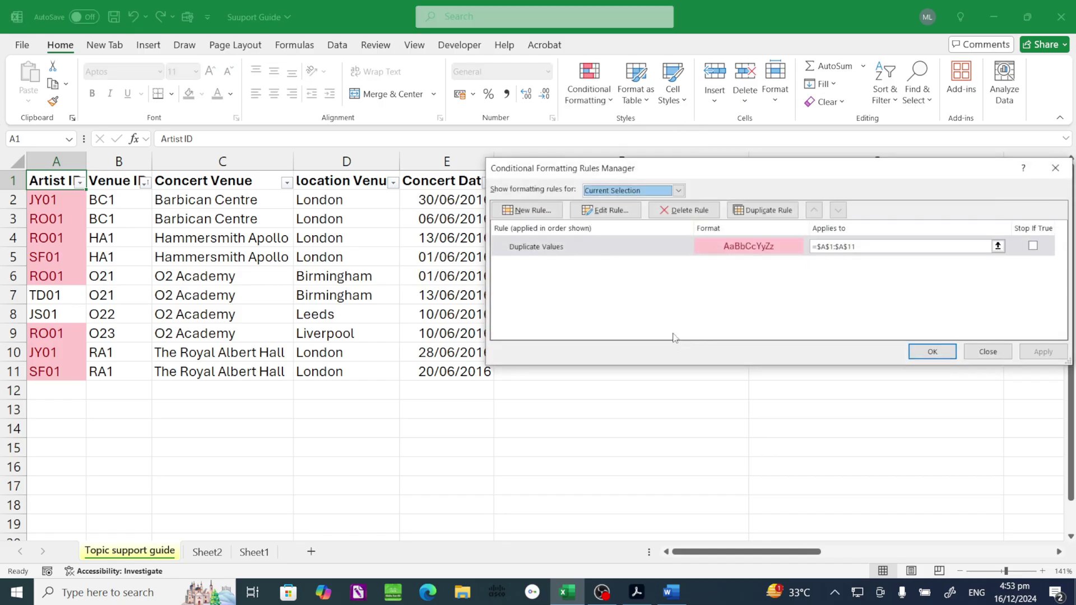
pyautogui.click(684, 210)
pyautogui.click(932, 351)
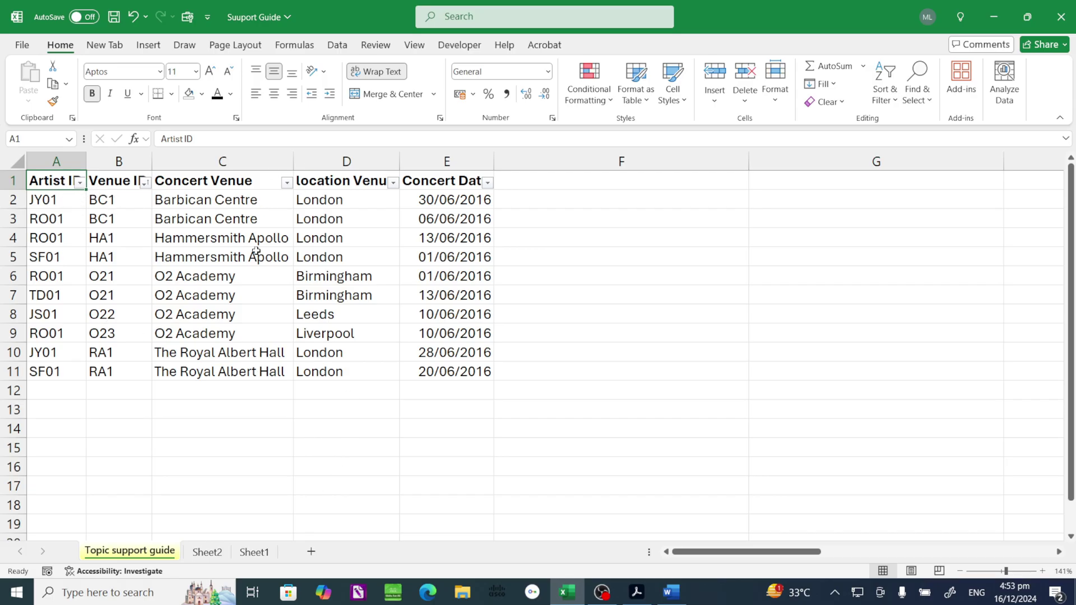
# Step: Try deleting the Concert Venue and location Venue columns from the bookings sheet, and undo the deletion
pyautogui.click(207, 169)
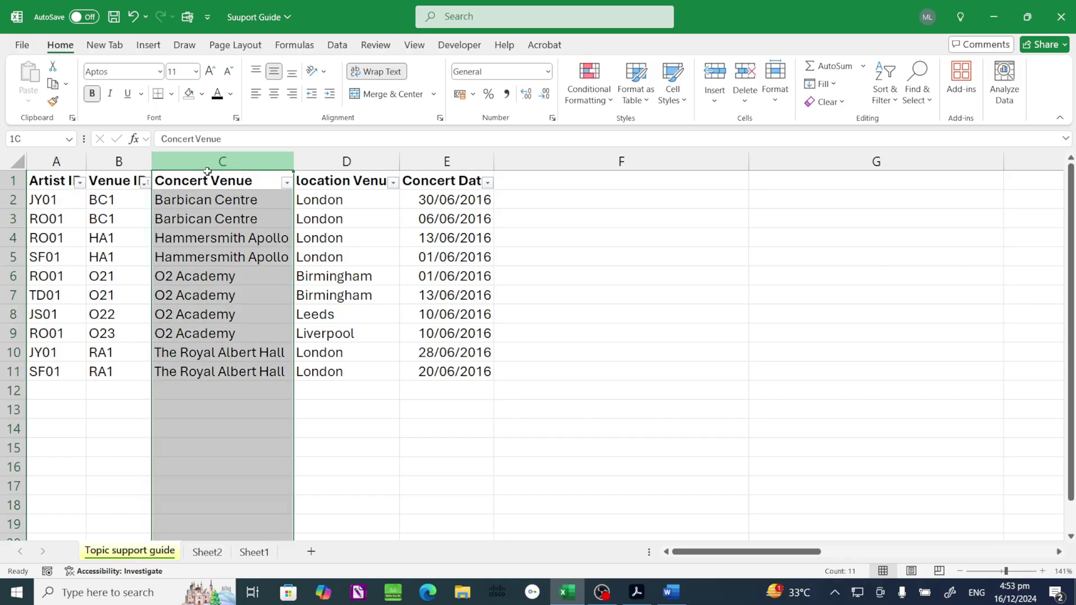
pyautogui.moveTo(207, 171); pyautogui.dragTo(353, 194)
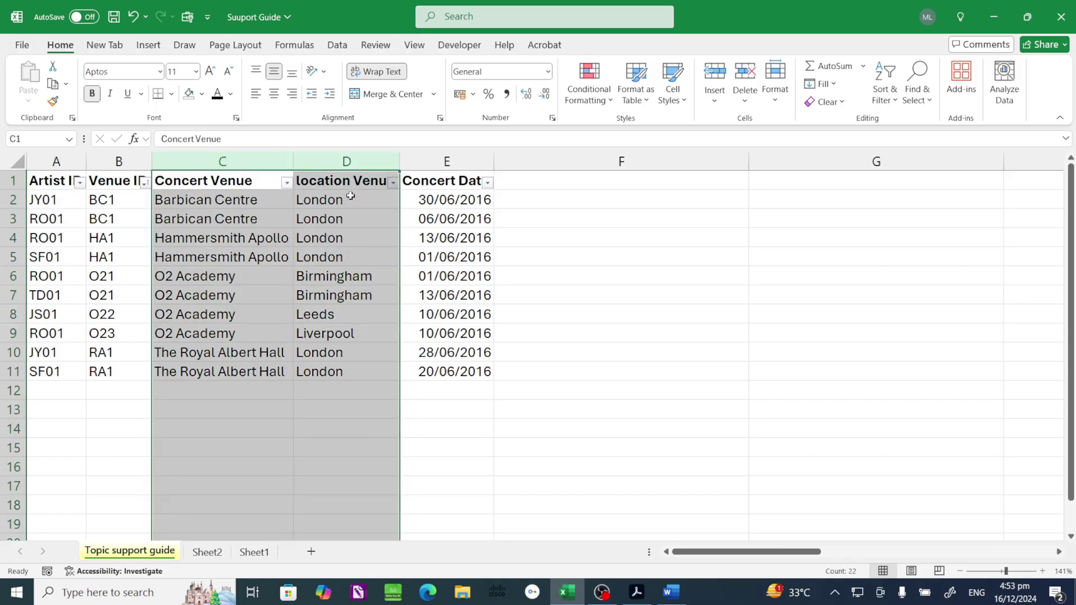
pyautogui.rightClick(342, 231)
pyautogui.click(381, 392)
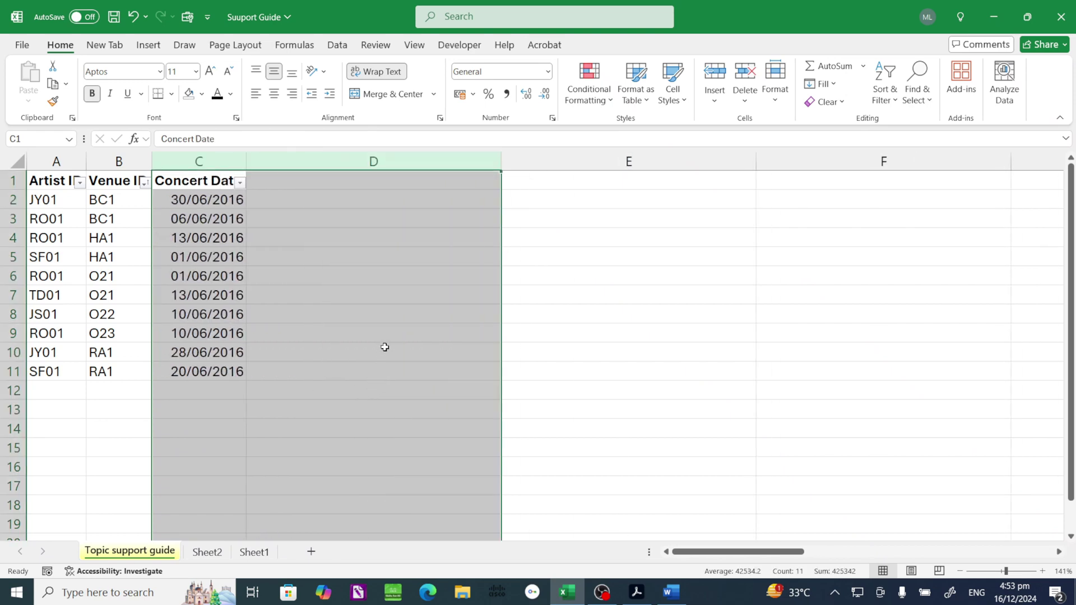
pyautogui.hotkey('ctrl', 'z')
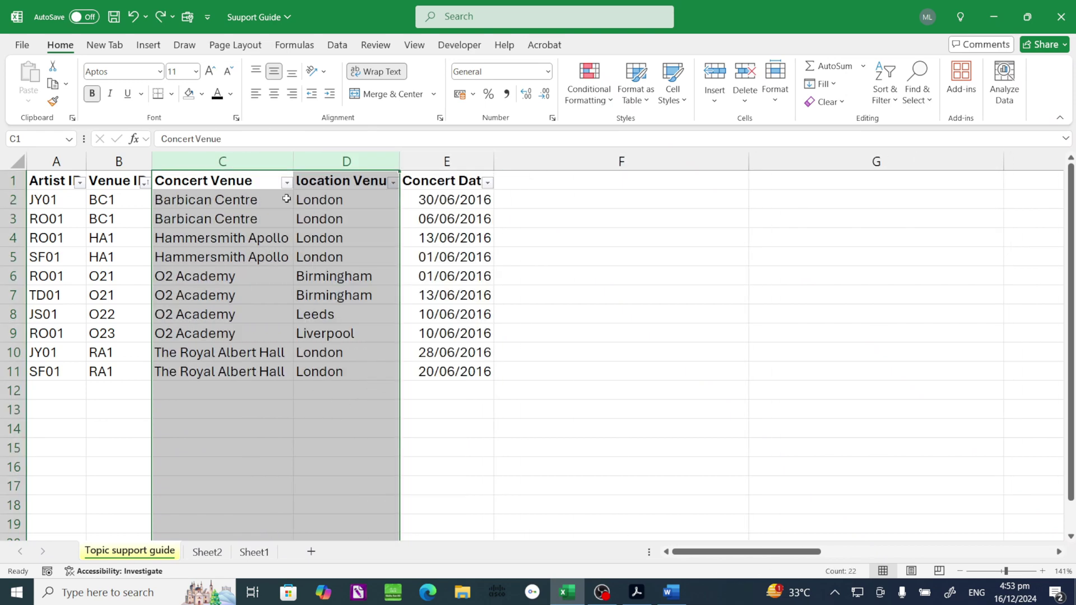
# Step: Check the venue table on Sheet2, and delete the Concert Venue and location Venue columns from the Topic support guide sheet
pyautogui.click(215, 557)
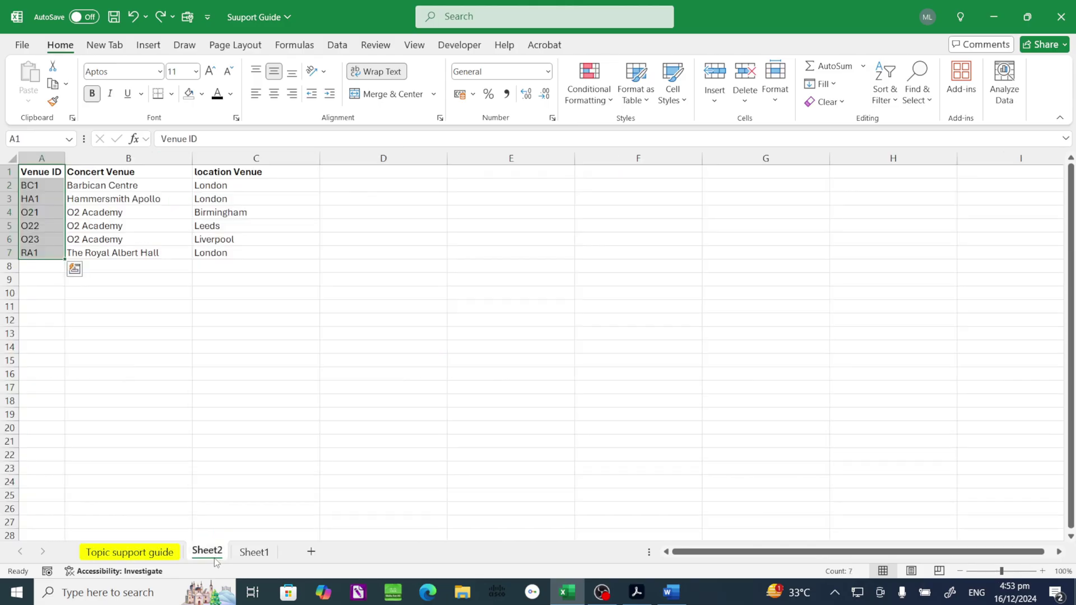
pyautogui.click(136, 554)
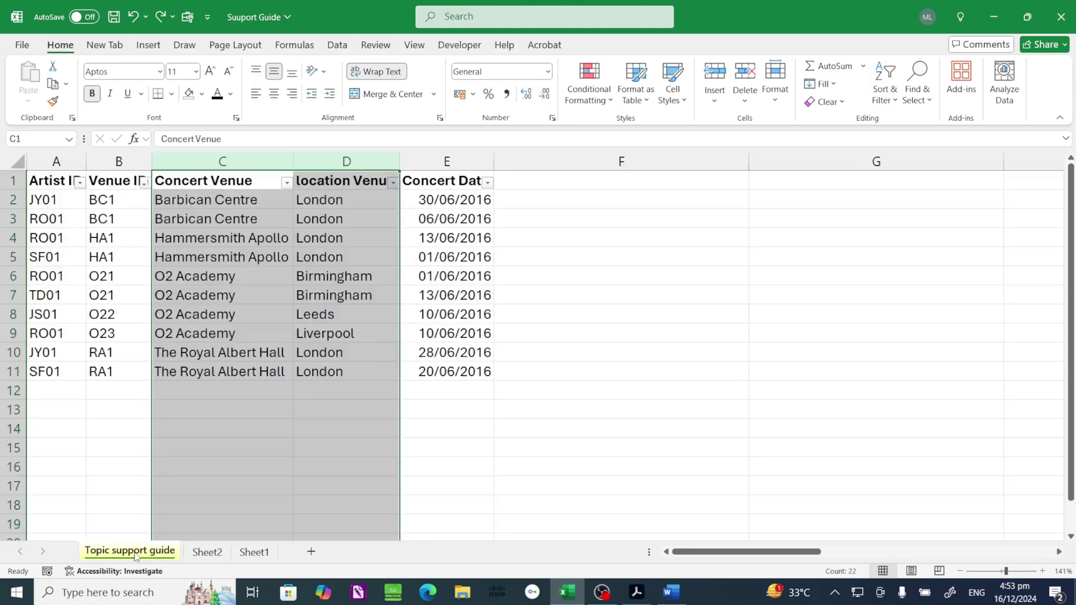
pyautogui.rightClick(211, 164)
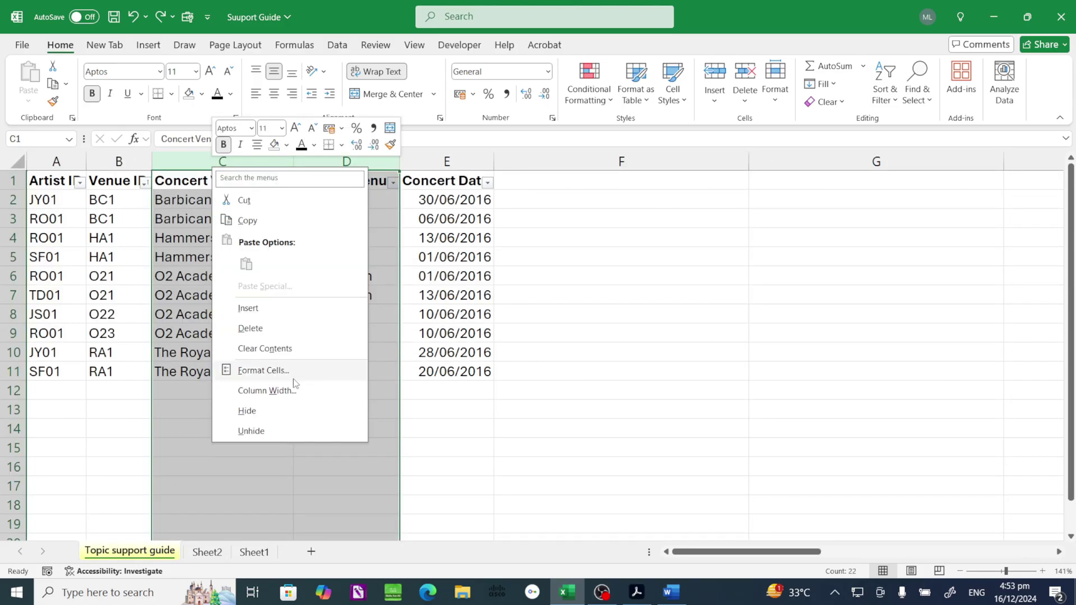
pyautogui.click(286, 328)
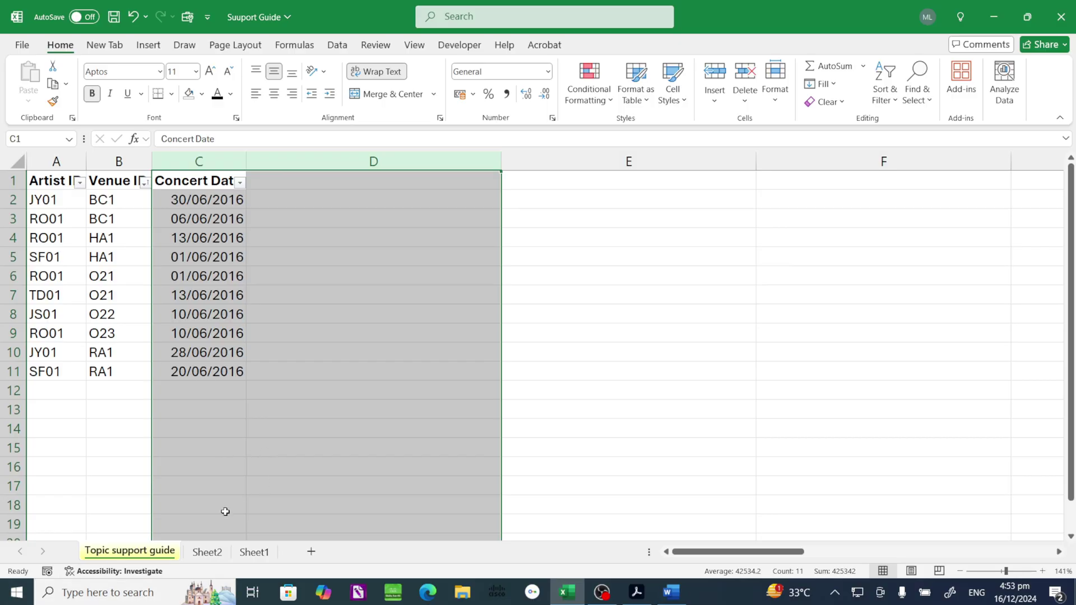
# Step: Review the venue table on Sheet2, and copy the agent columns C1:E6 from Sheet1 onto a new sheet, starting at A1
pyautogui.click(201, 552)
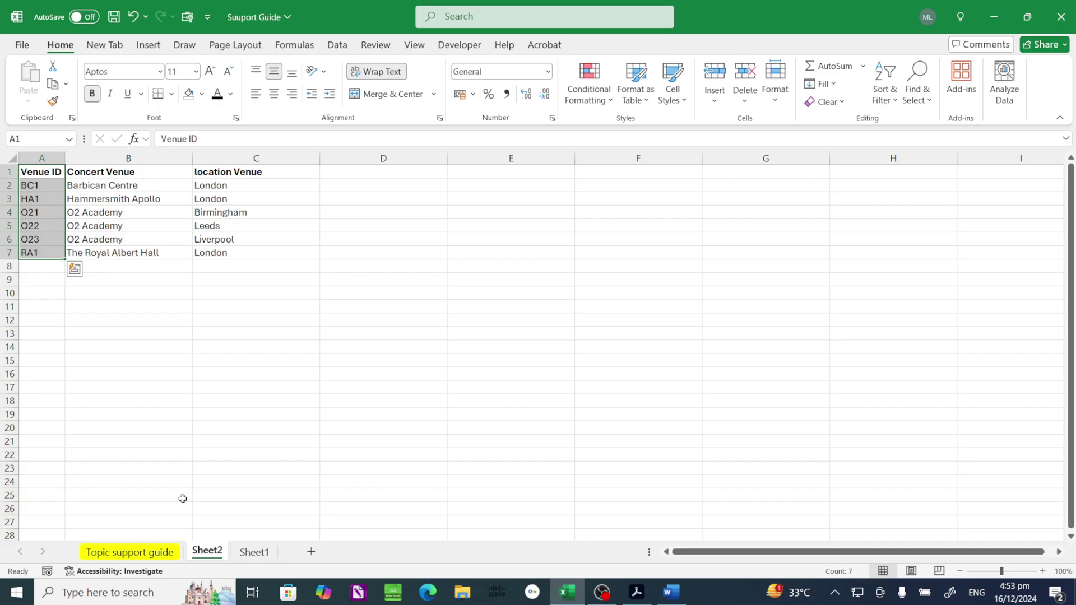
pyautogui.click(115, 362)
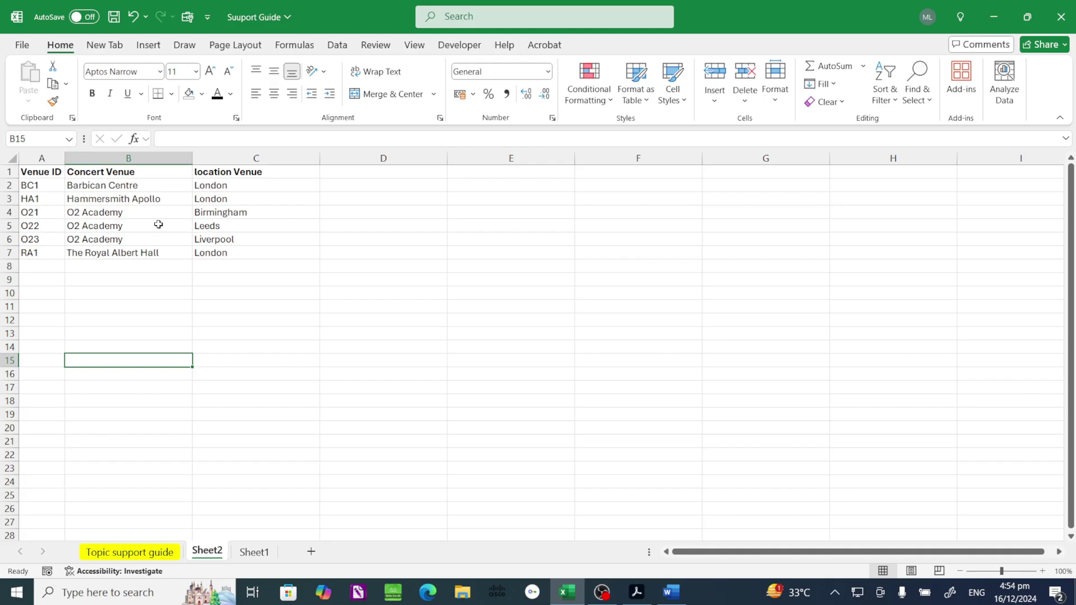
pyautogui.click(254, 553)
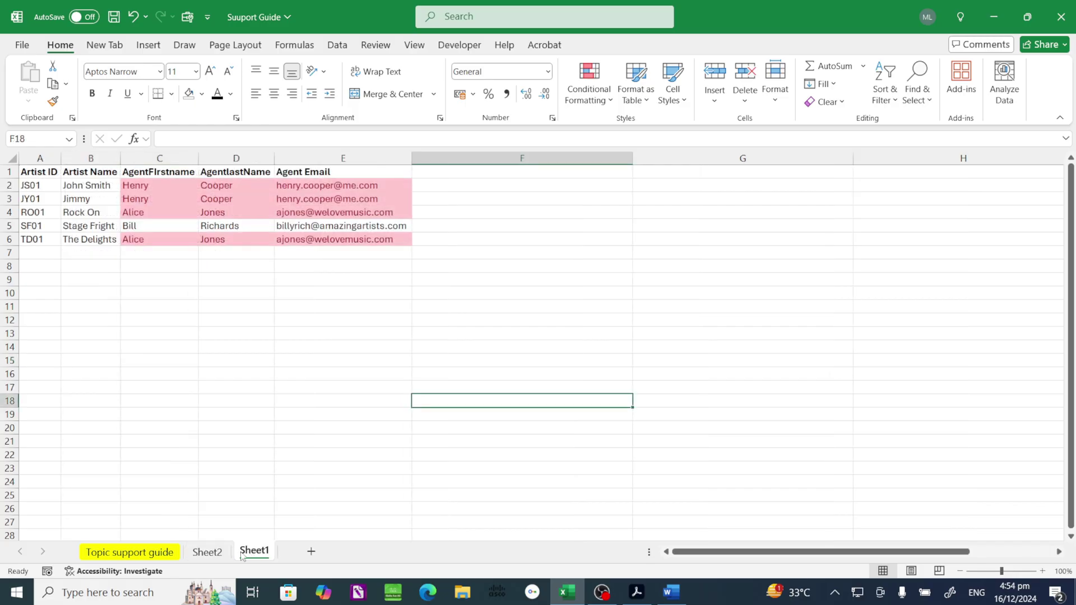
pyautogui.click(185, 417)
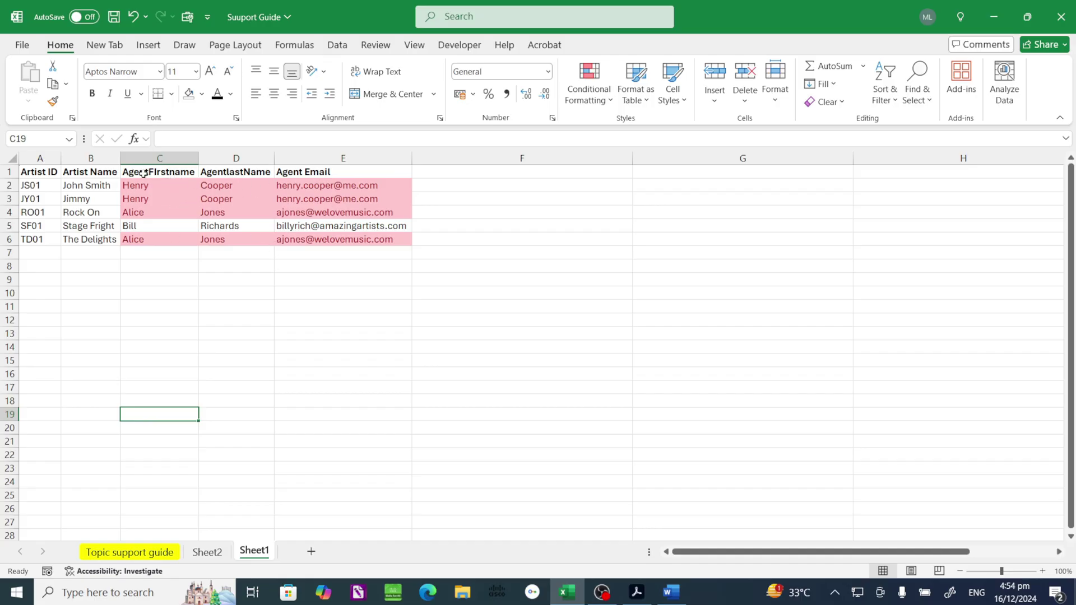
pyautogui.moveTo(140, 174); pyautogui.dragTo(371, 246)
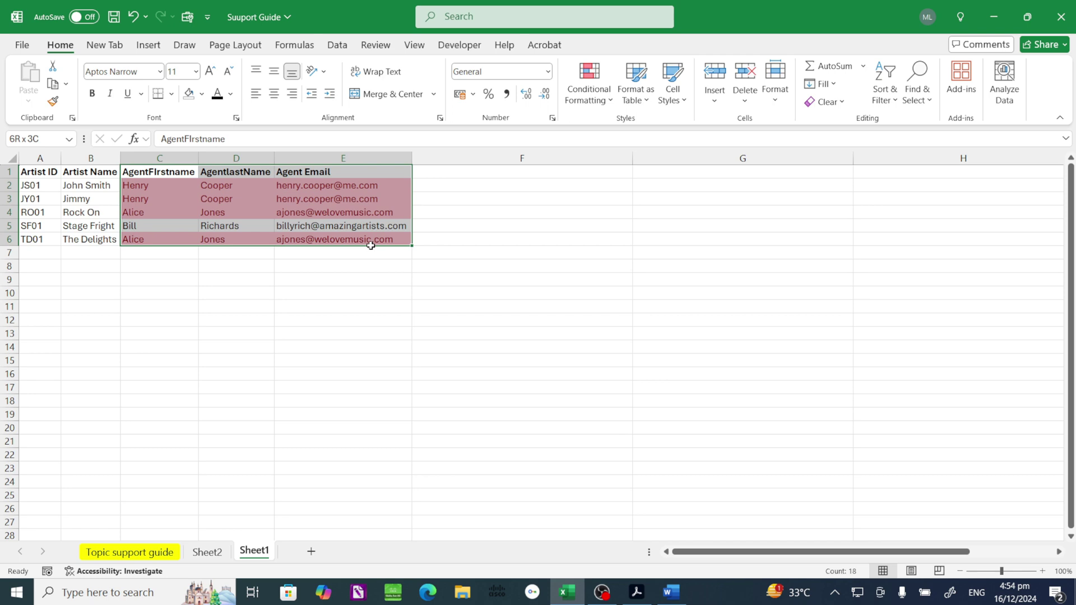
pyautogui.rightClick(232, 219)
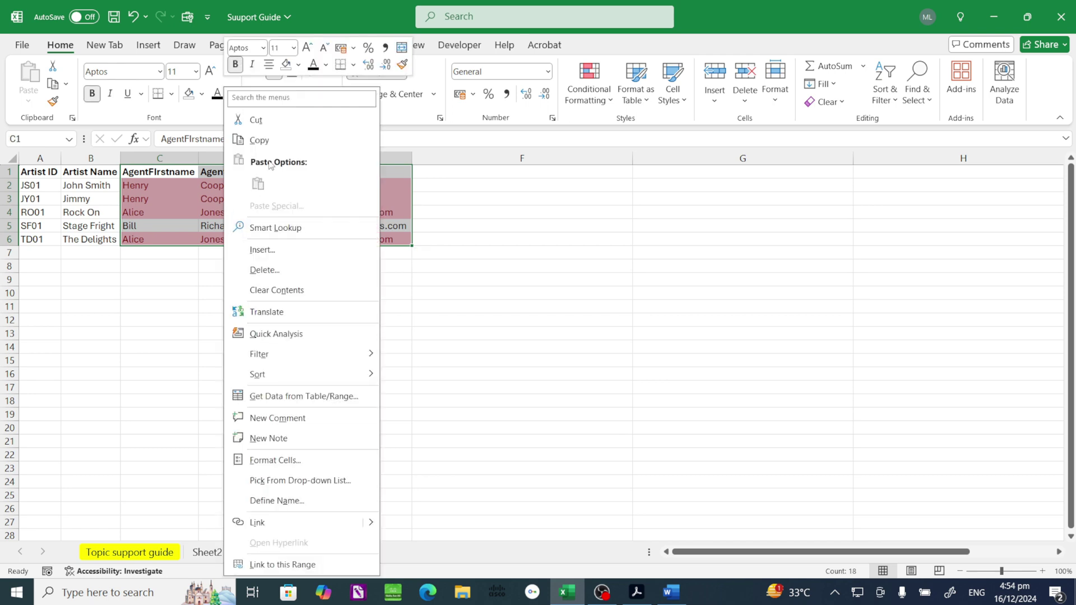
pyautogui.click(259, 140)
pyautogui.click(298, 551)
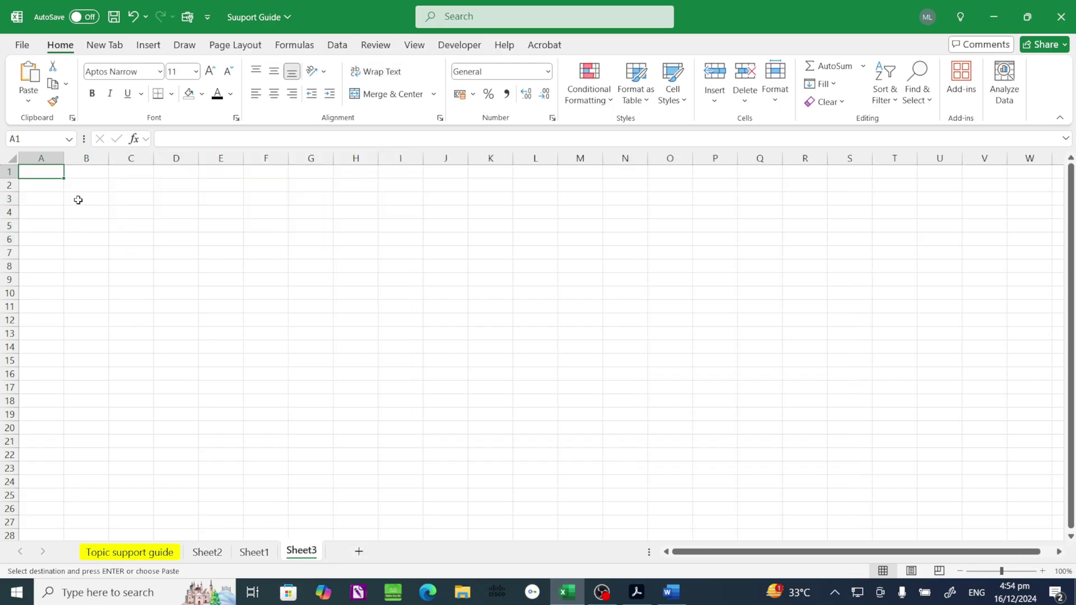
pyautogui.hotkey('ctrl', 'v')
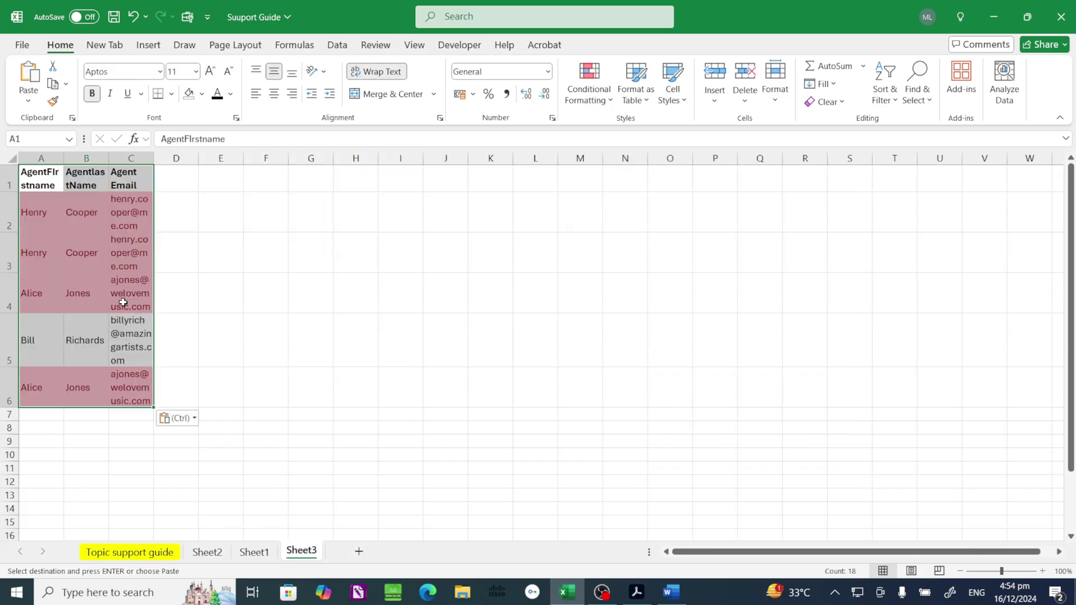
# Step: Widen columns A to C on Sheet3, equalise the row heights, and fit the two agent name columns to their contents
pyautogui.moveTo(65, 158); pyautogui.dragTo(406, 159)
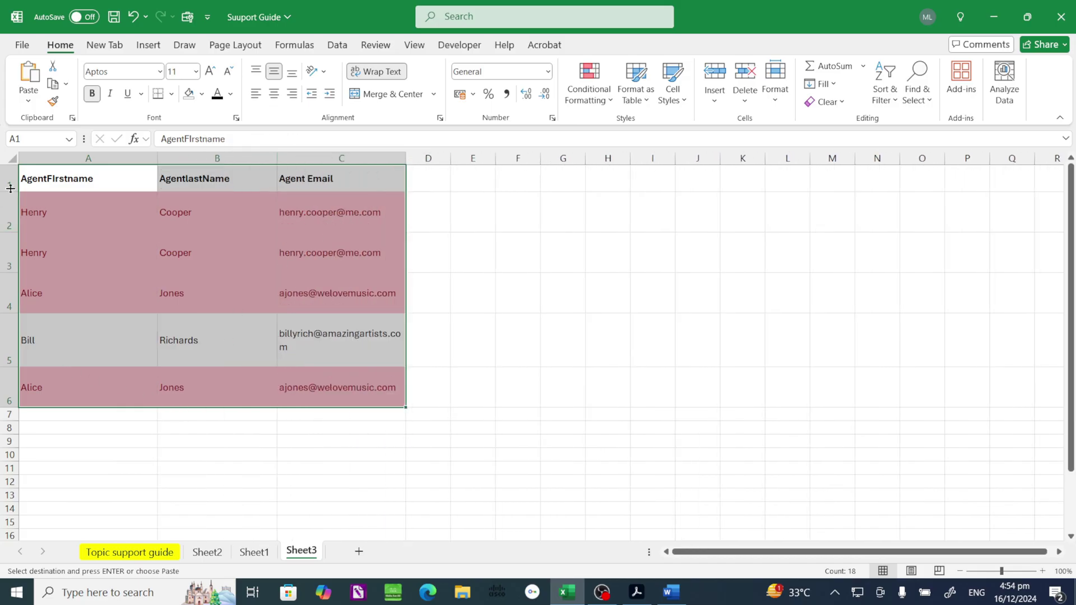
pyautogui.moveTo(9, 191); pyautogui.dragTo(9, 178)
pyautogui.click(11, 160)
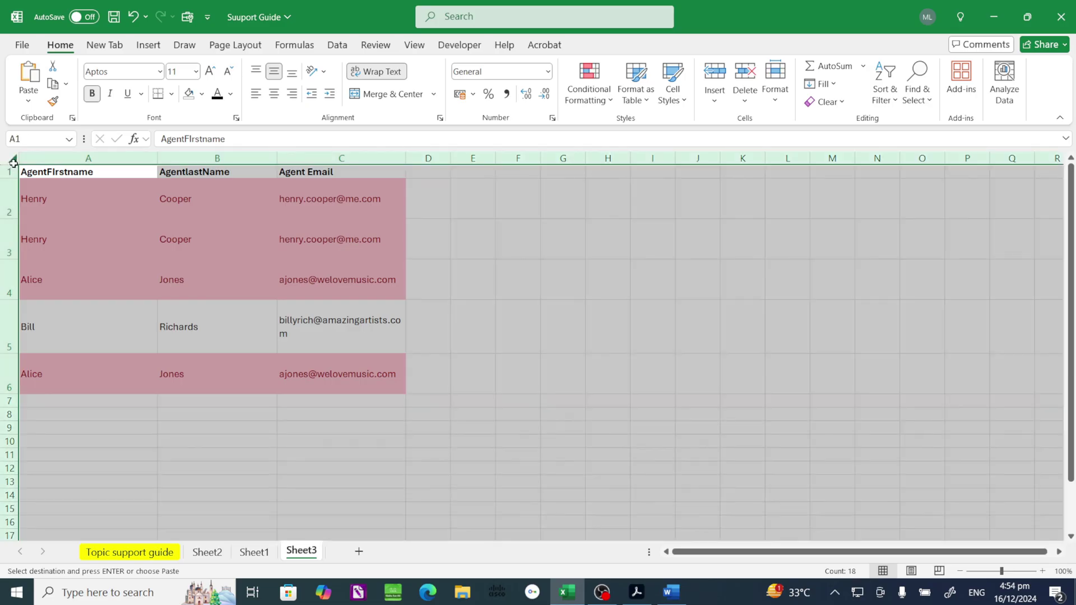
pyautogui.moveTo(13, 220); pyautogui.dragTo(12, 217)
pyautogui.click(10, 219)
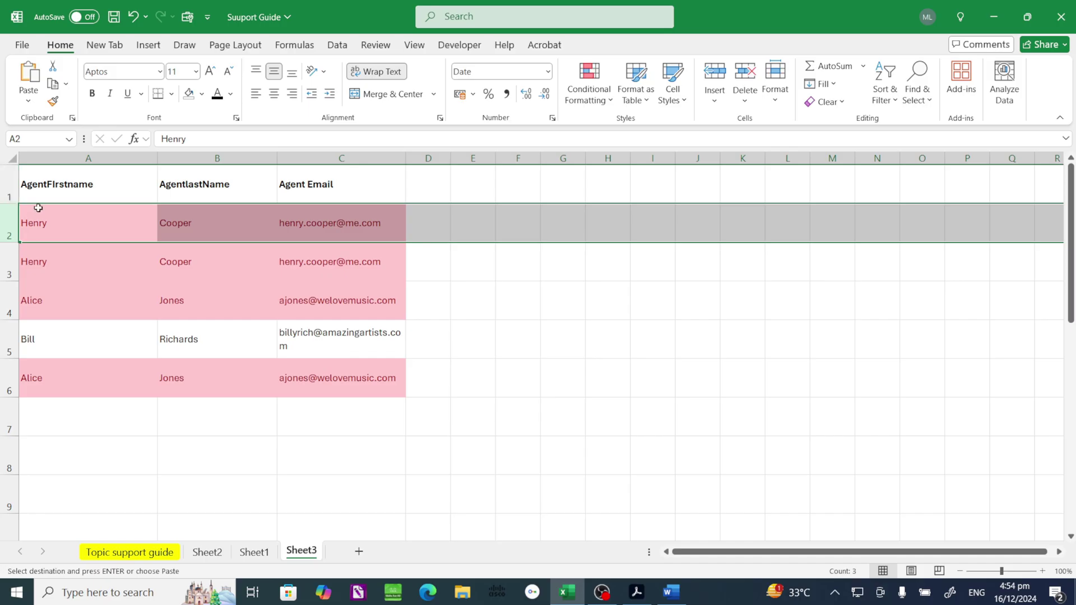
pyautogui.doubleClick(156, 161)
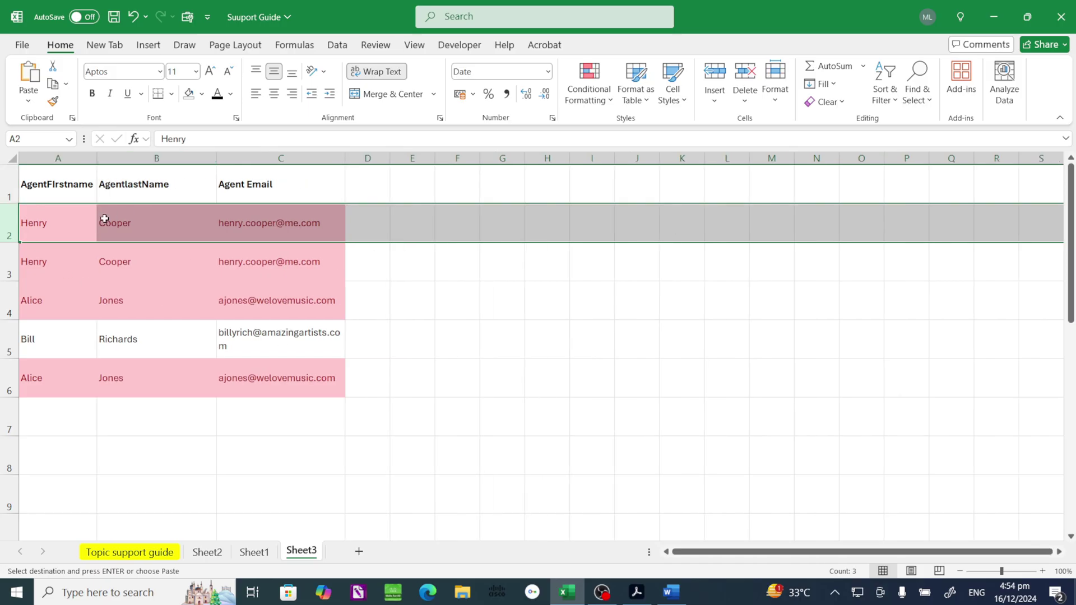
pyautogui.doubleClick(218, 158)
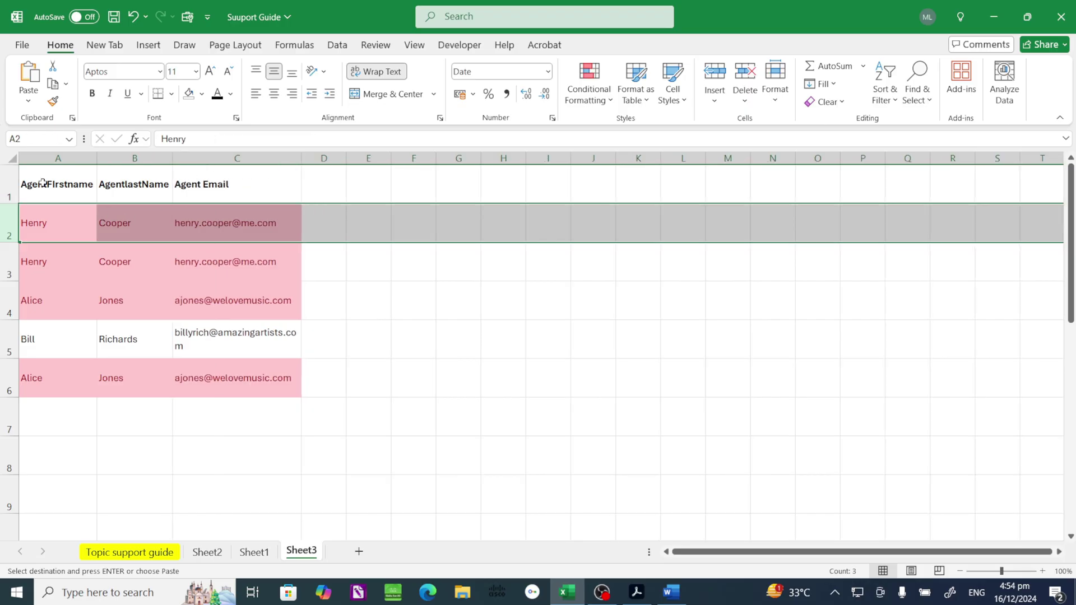
# Step: Delete the duplicate-values conditional formatting rule from the agent table A1:C6 on Sheet3
pyautogui.moveTo(48, 185); pyautogui.dragTo(256, 387)
pyautogui.click(589, 84)
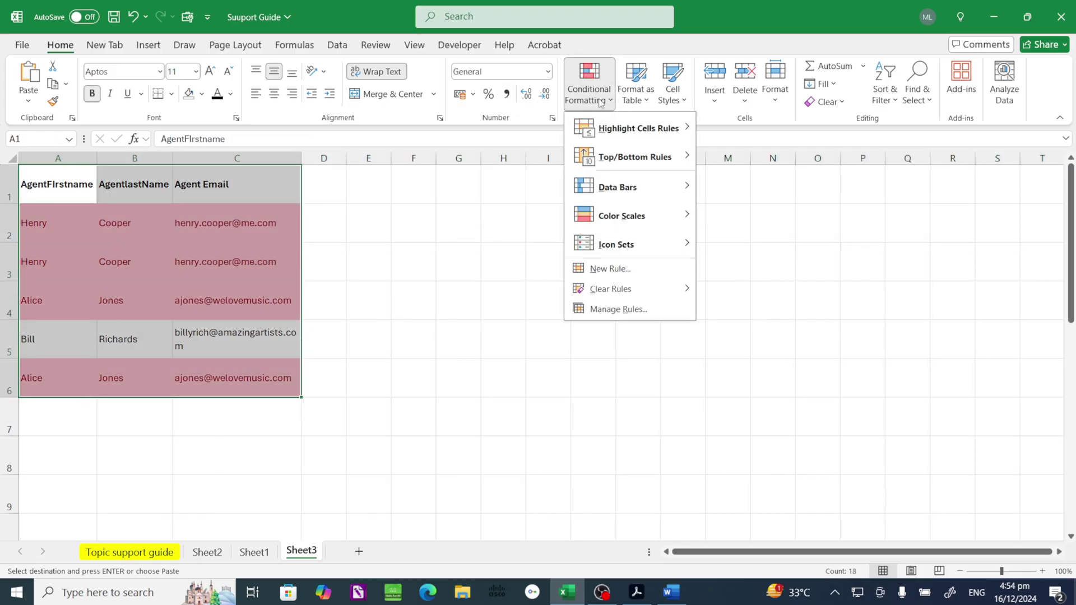
pyautogui.click(619, 309)
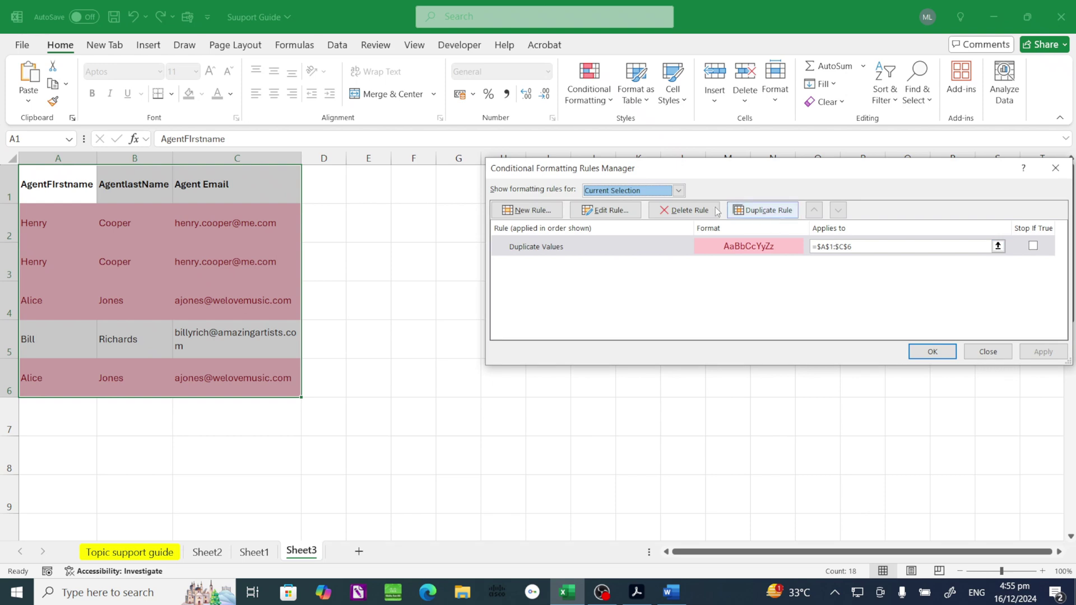
pyautogui.click(684, 210)
pyautogui.click(932, 352)
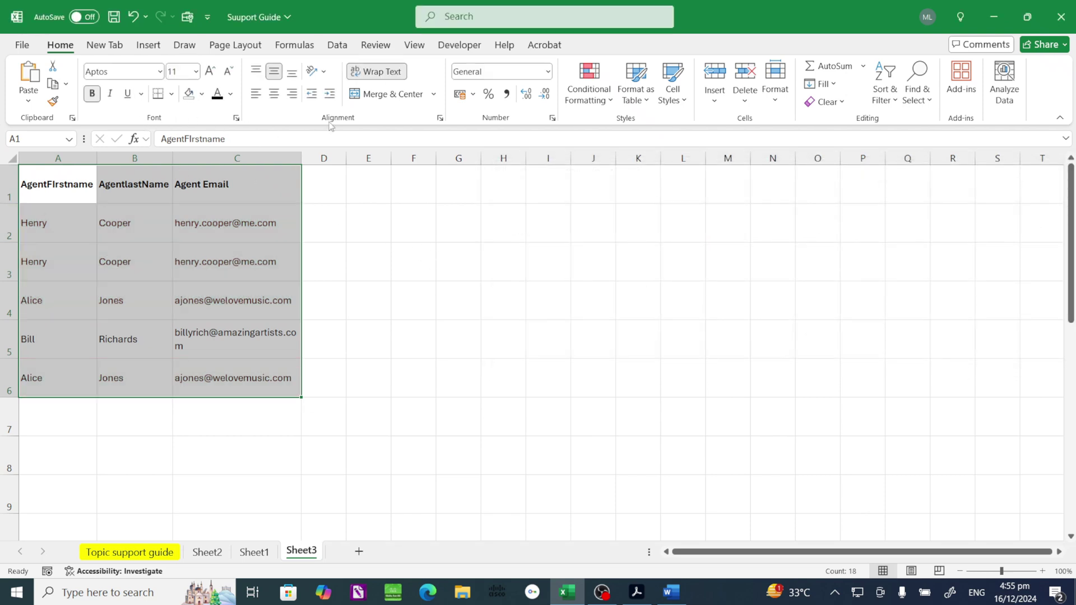
# Step: Fit the Agent Email column and all row heights on Sheet3 to their contents so each agent entry stays on one line
pyautogui.moveTo(297, 156); pyautogui.dragTo(374, 156)
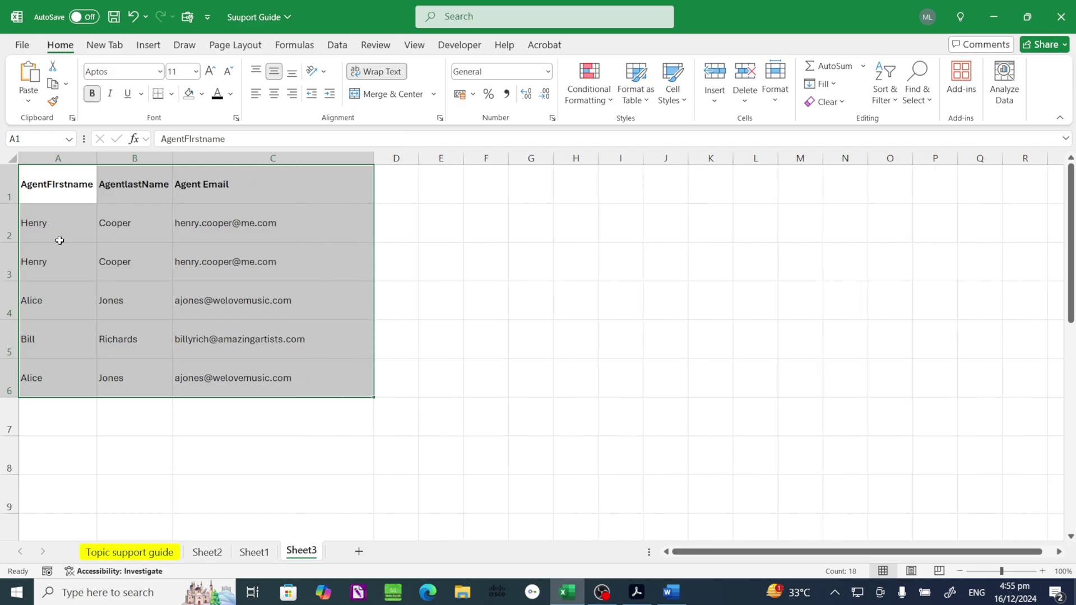
pyautogui.doubleClick(14, 203)
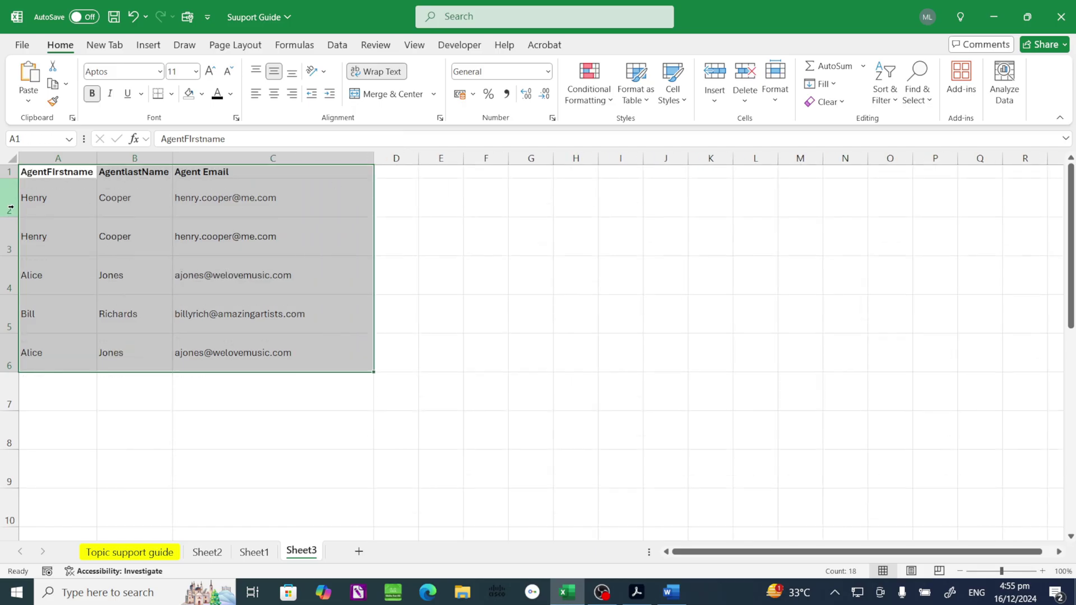
pyautogui.click(12, 161)
pyautogui.click(7, 192)
pyautogui.doubleClick(9, 217)
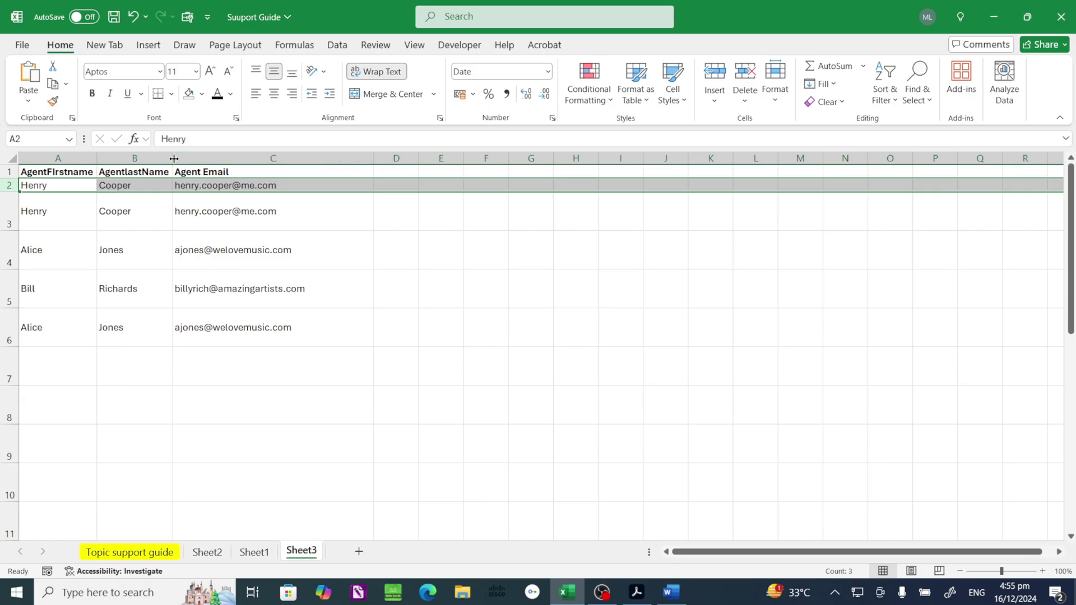
pyautogui.moveTo(36, 173); pyautogui.dragTo(269, 331)
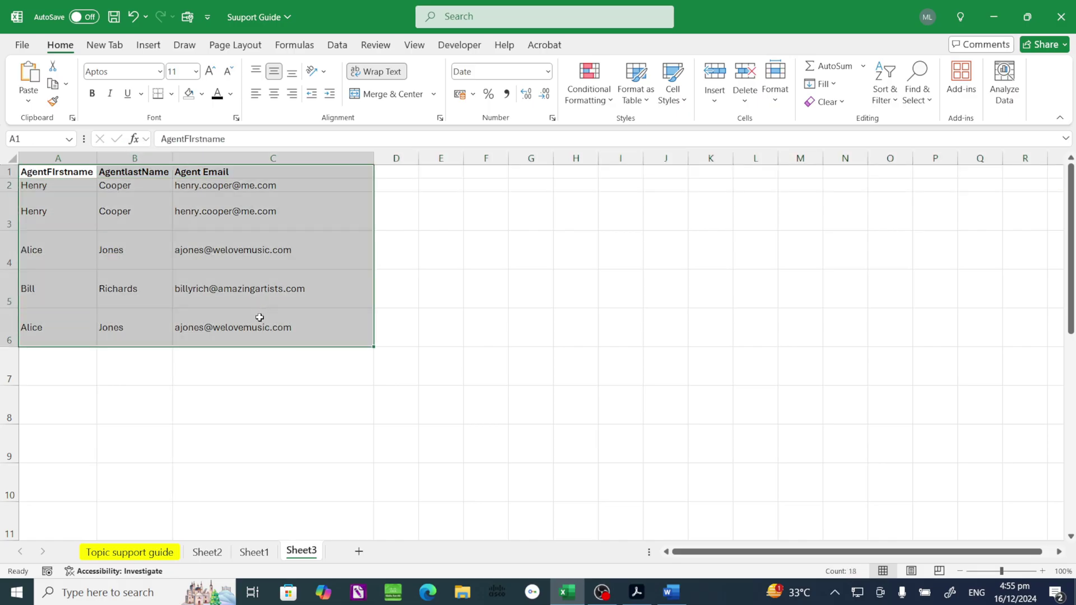
pyautogui.click(9, 159)
pyautogui.doubleClick(98, 157)
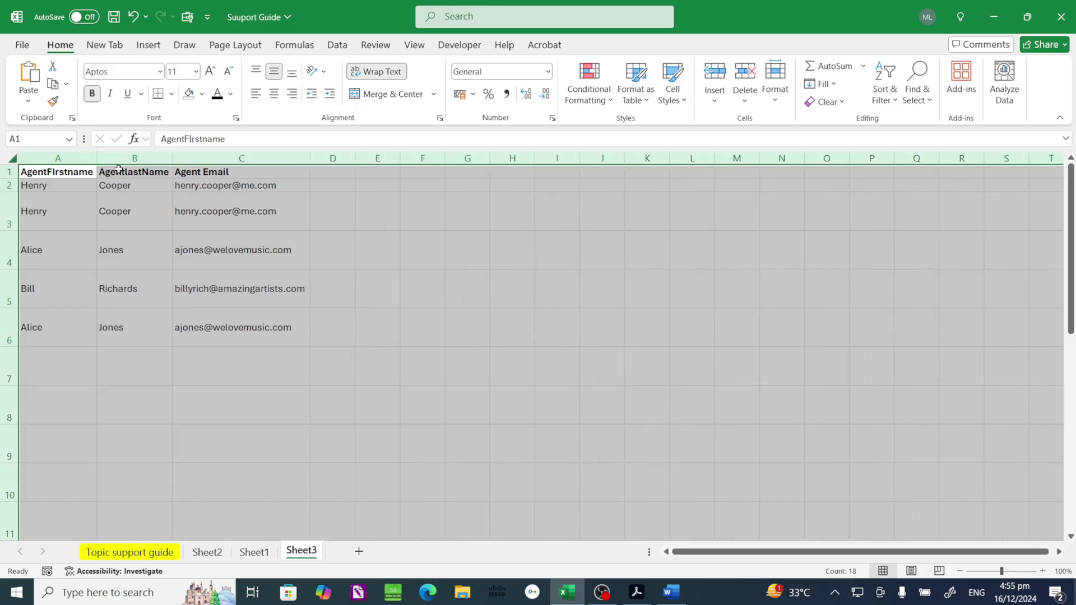
pyautogui.doubleClick(9, 192)
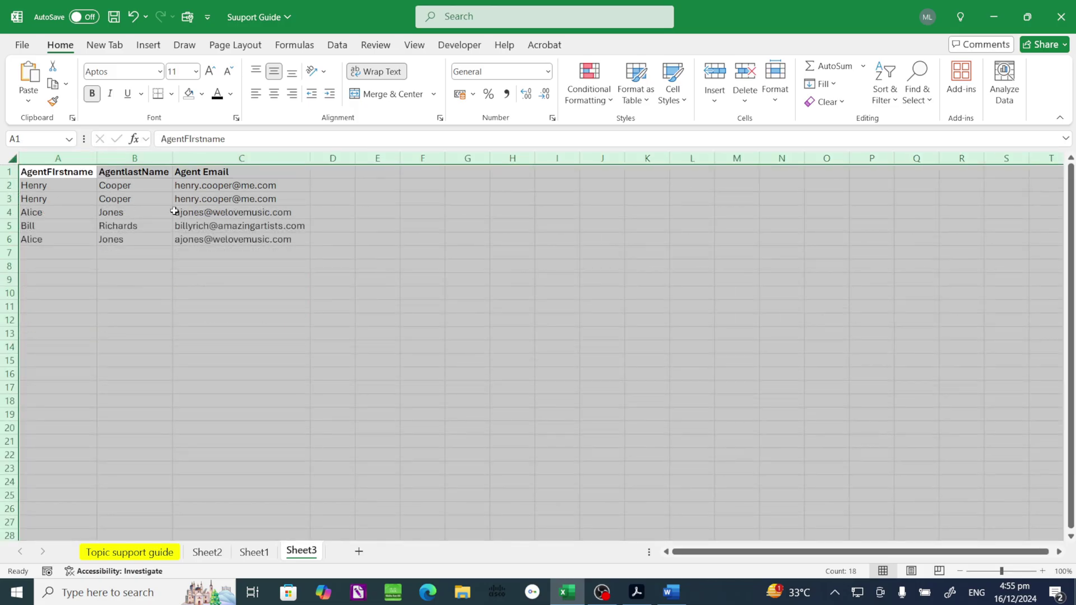
# Step: Remove duplicate rows from the agent table A1:C6 on Sheet3, treating row 1 as headers and comparing all three columns
pyautogui.click(245, 375)
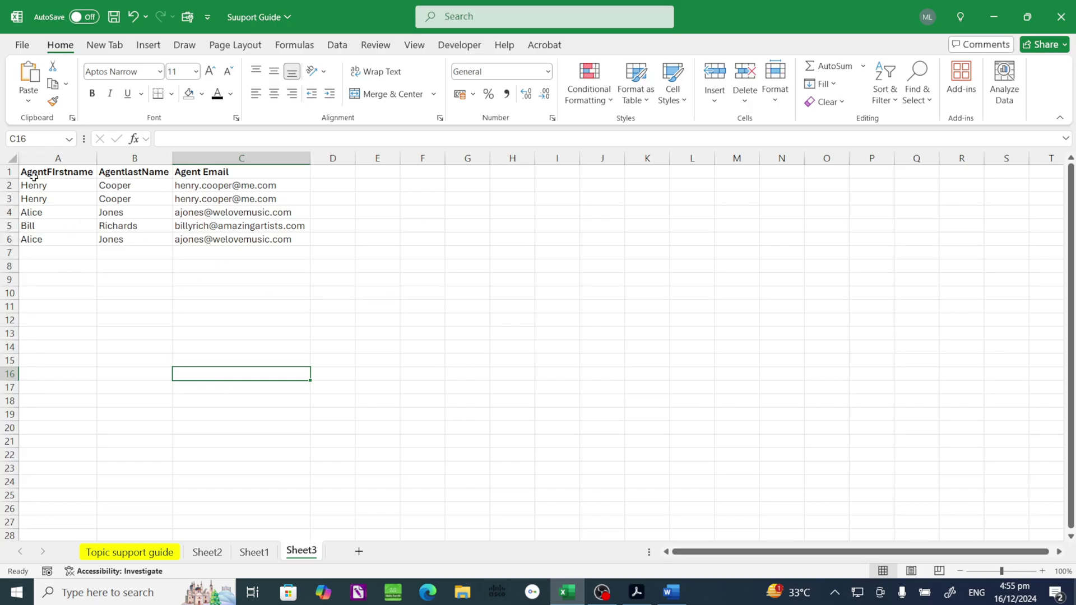
pyautogui.moveTo(25, 172); pyautogui.dragTo(281, 242)
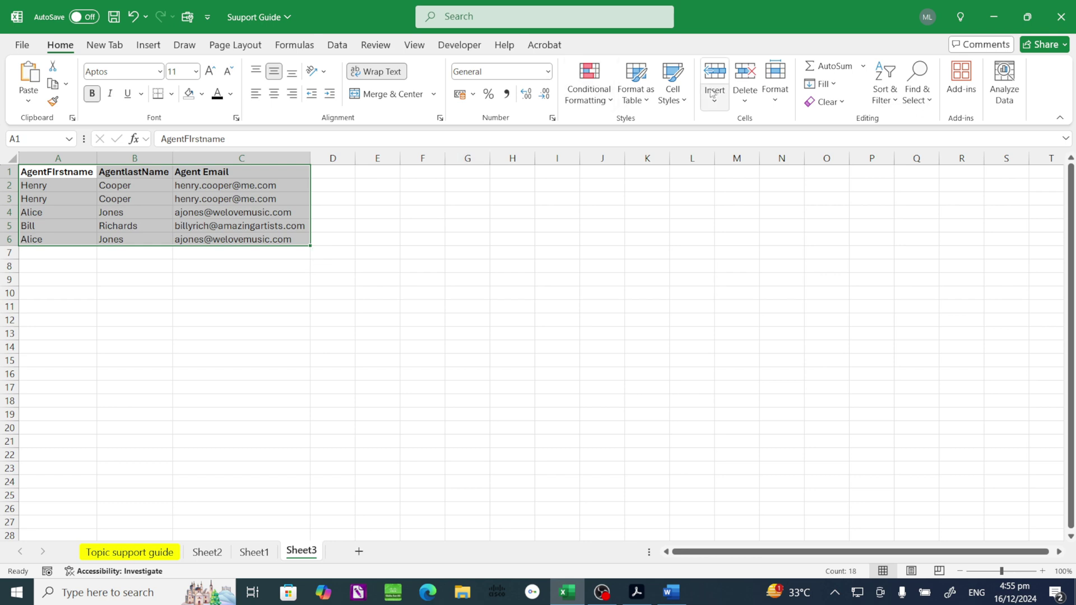
pyautogui.click(338, 46)
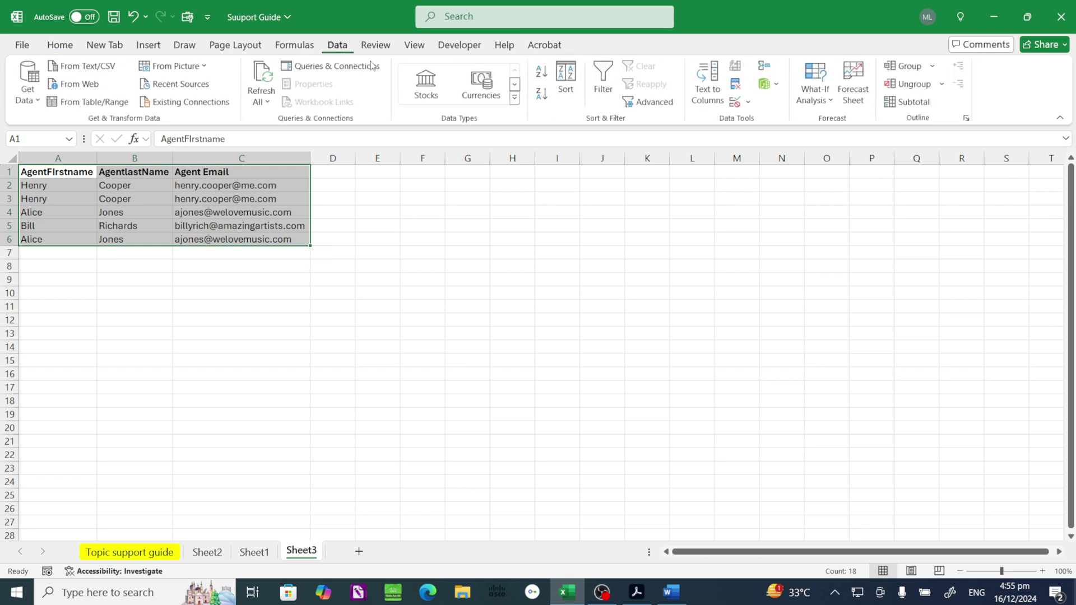
pyautogui.click(736, 84)
pyautogui.click(816, 332)
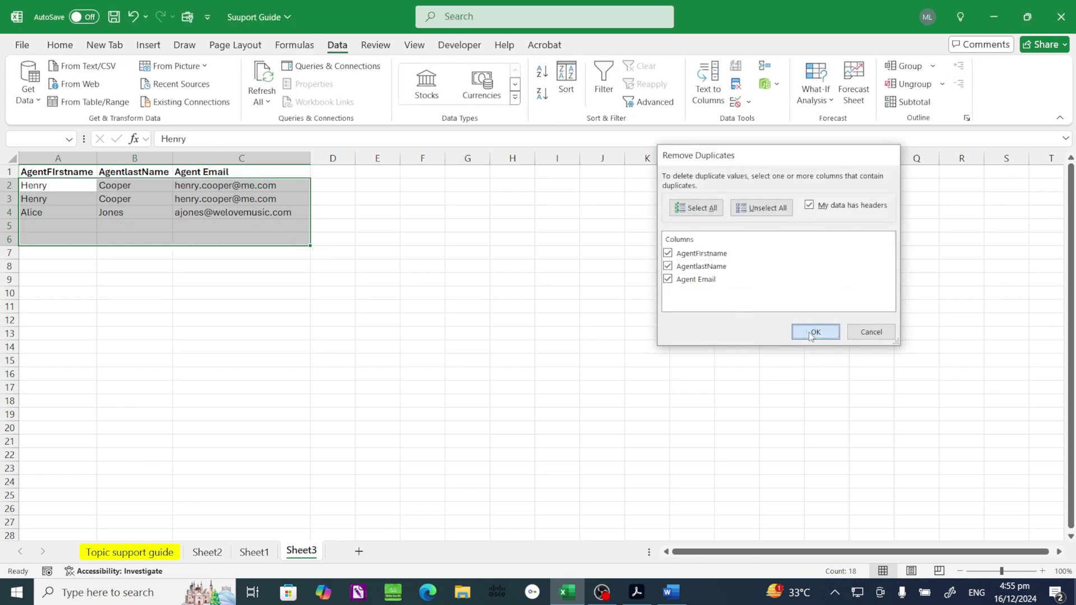
pyautogui.click(558, 340)
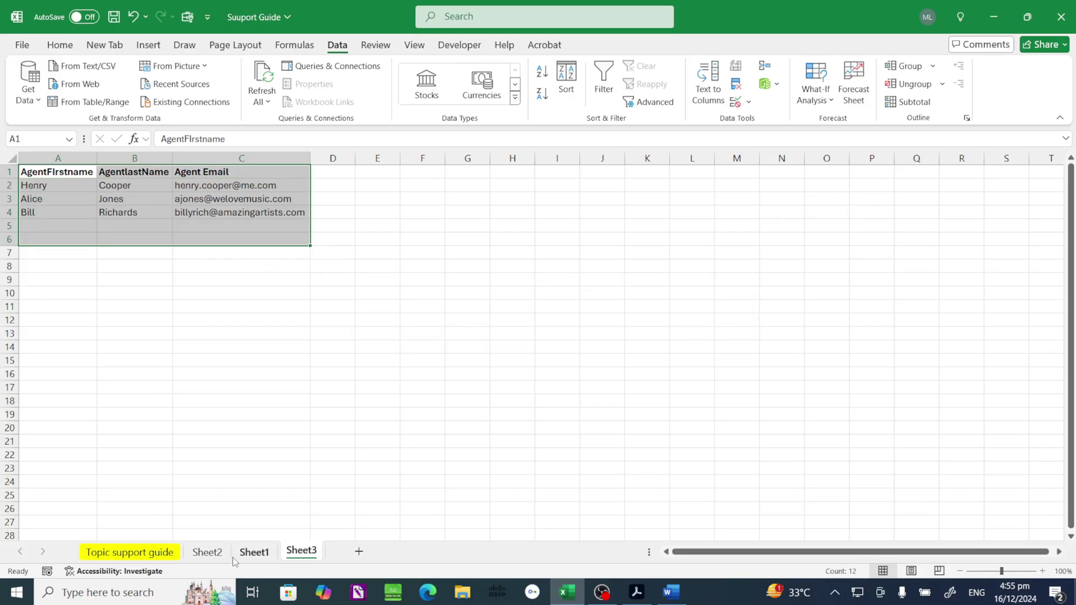
# Step: Compare the agent list with Sheet1, and insert a new first column on Sheet3 with the header AgentID
pyautogui.click(249, 556)
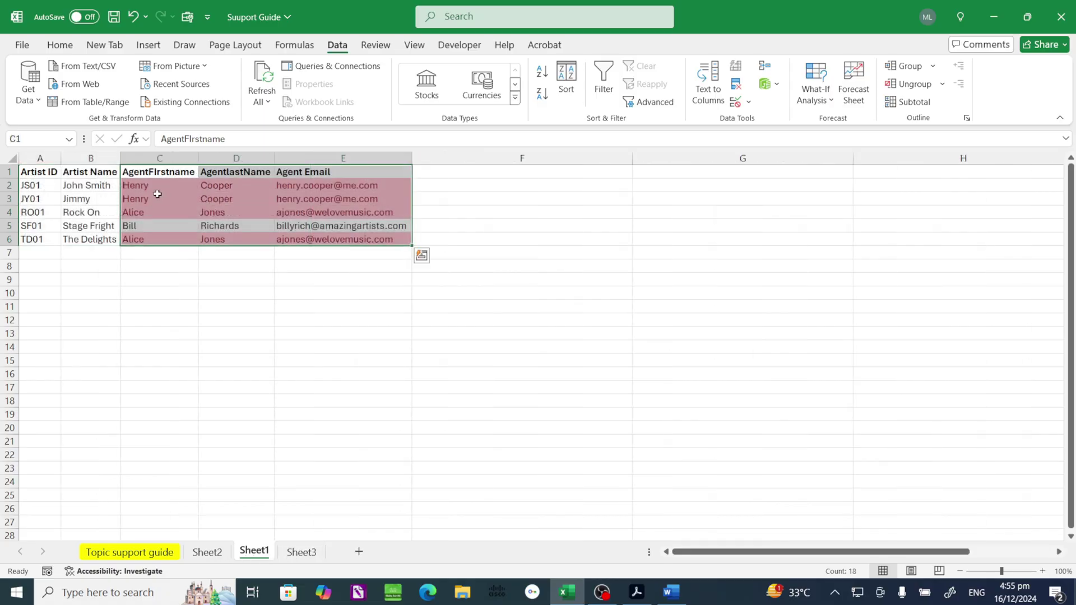
pyautogui.click(301, 553)
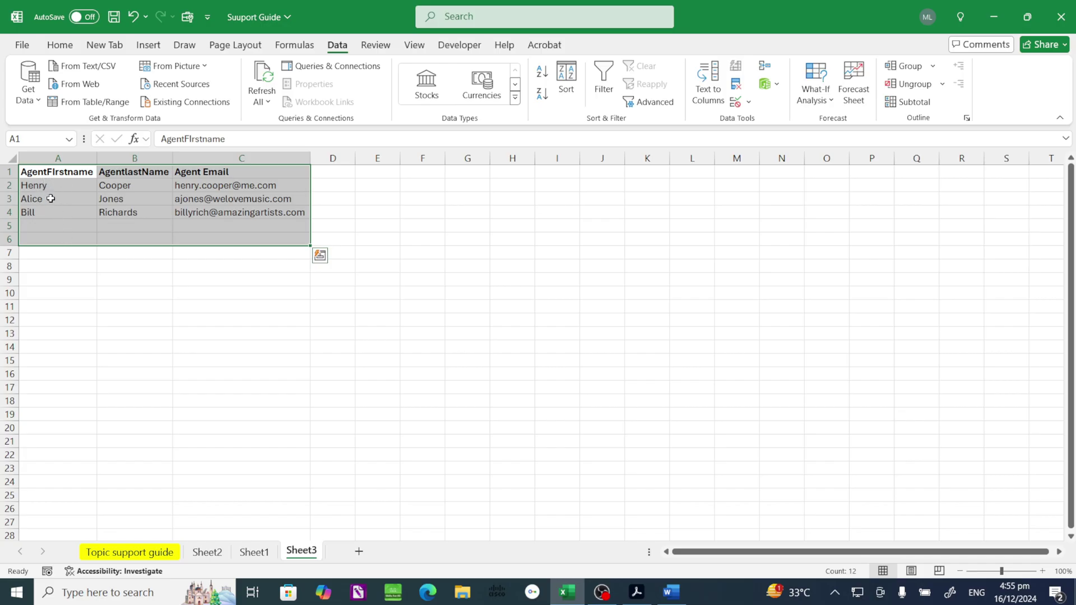
pyautogui.rightClick(58, 159)
pyautogui.click(104, 306)
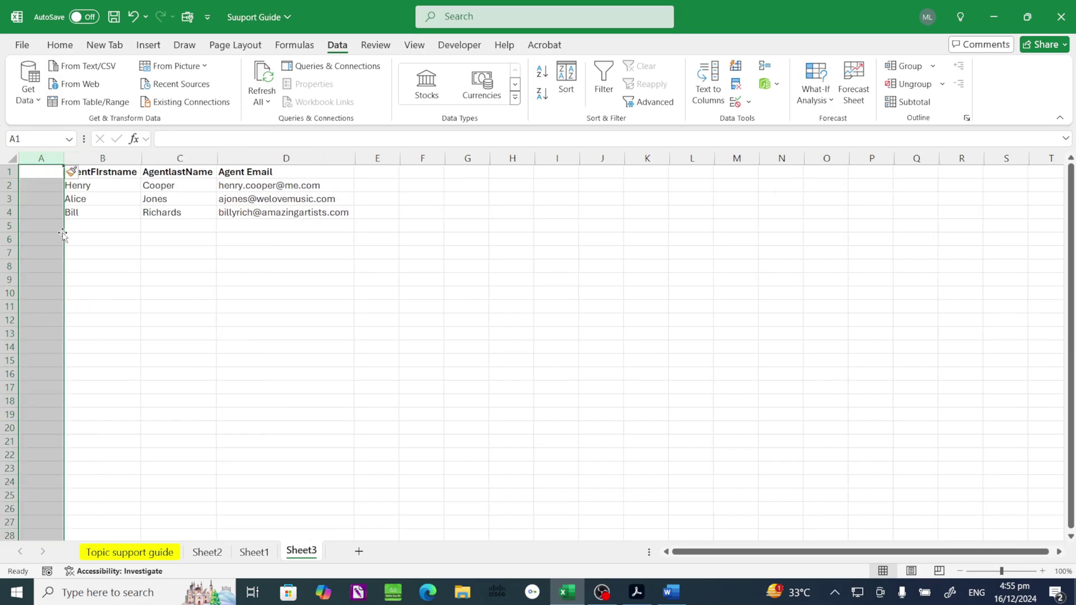
pyautogui.click(41, 172)
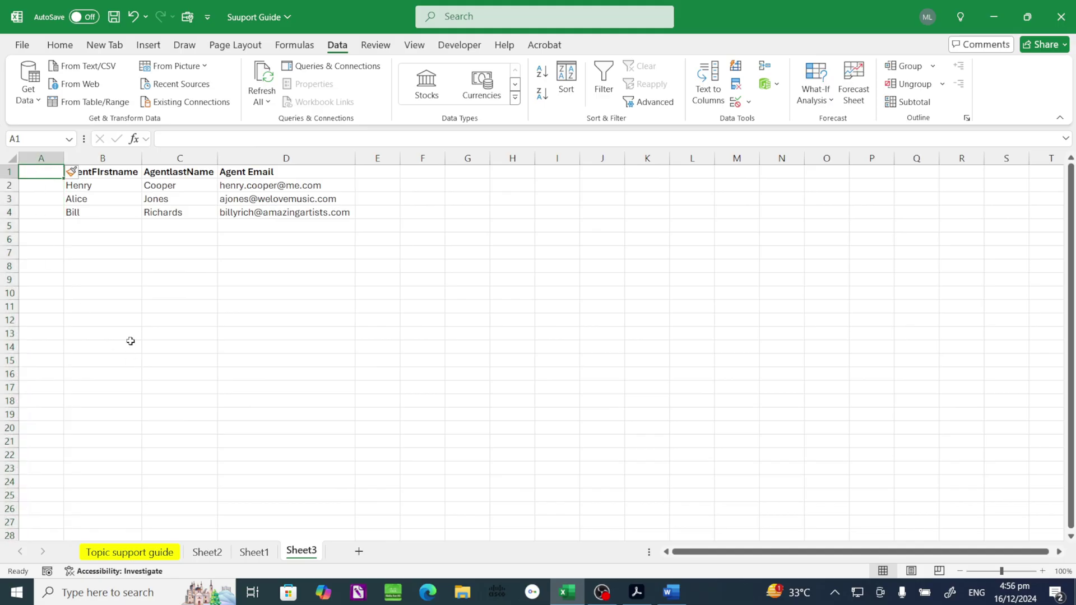
pyautogui.write('AgentID')
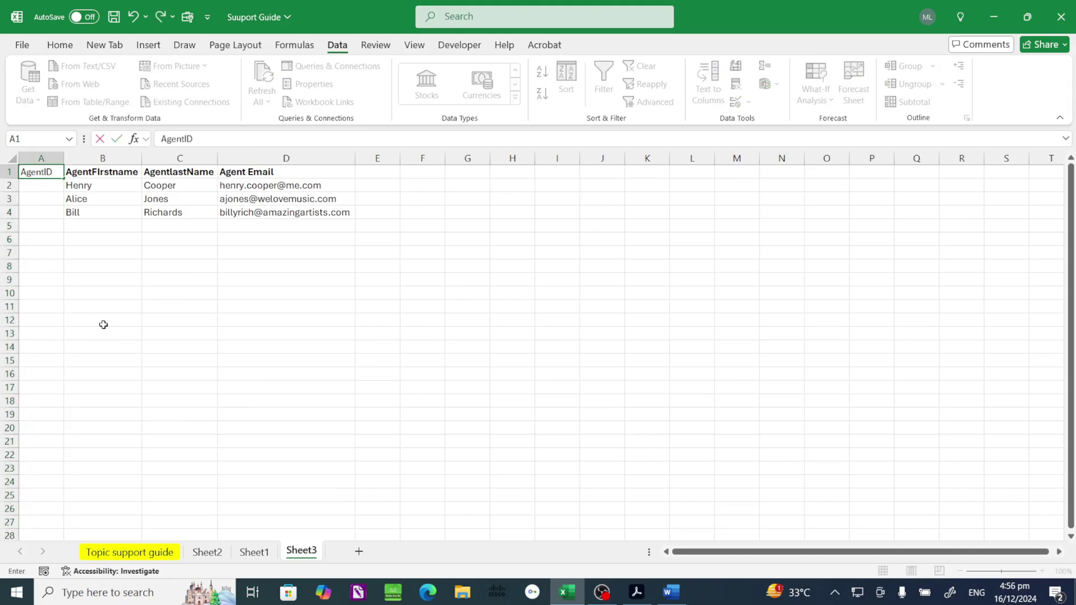
pyautogui.click(131, 341)
# Step: Enter the agent IDs 100, 101 and 102 in cells A2 to A4 on Sheet3
pyautogui.click(37, 188)
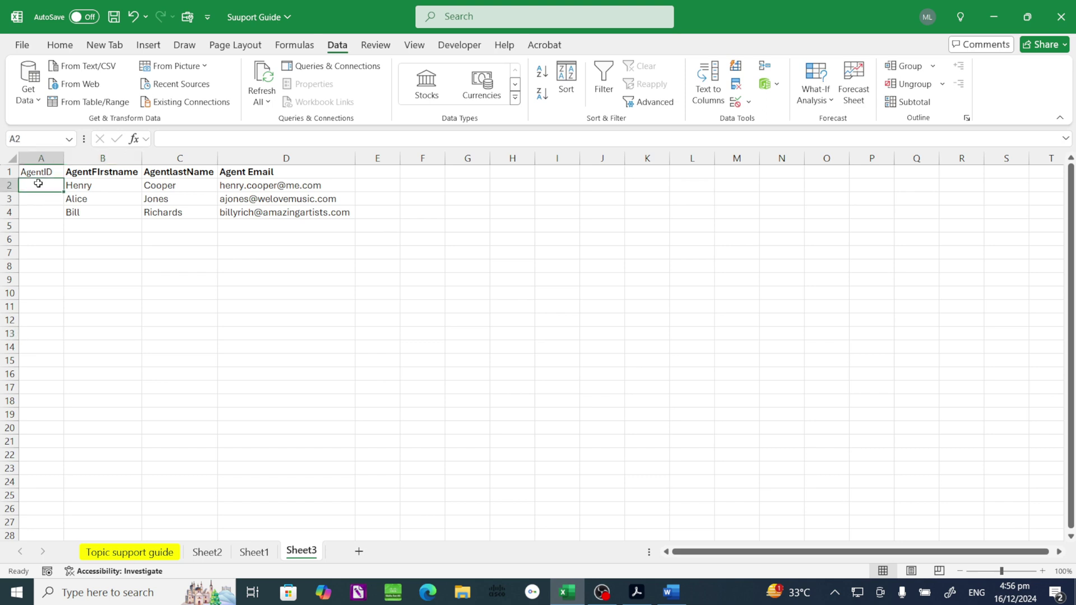
pyautogui.write('10')
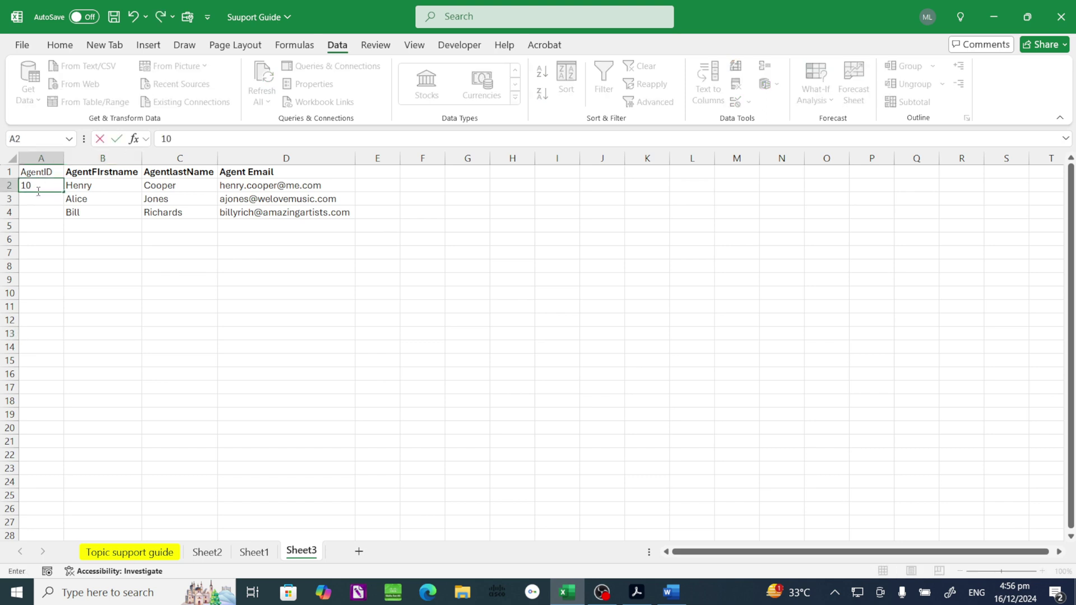
pyautogui.write('0')
pyautogui.press('Return')
pyautogui.write('101')
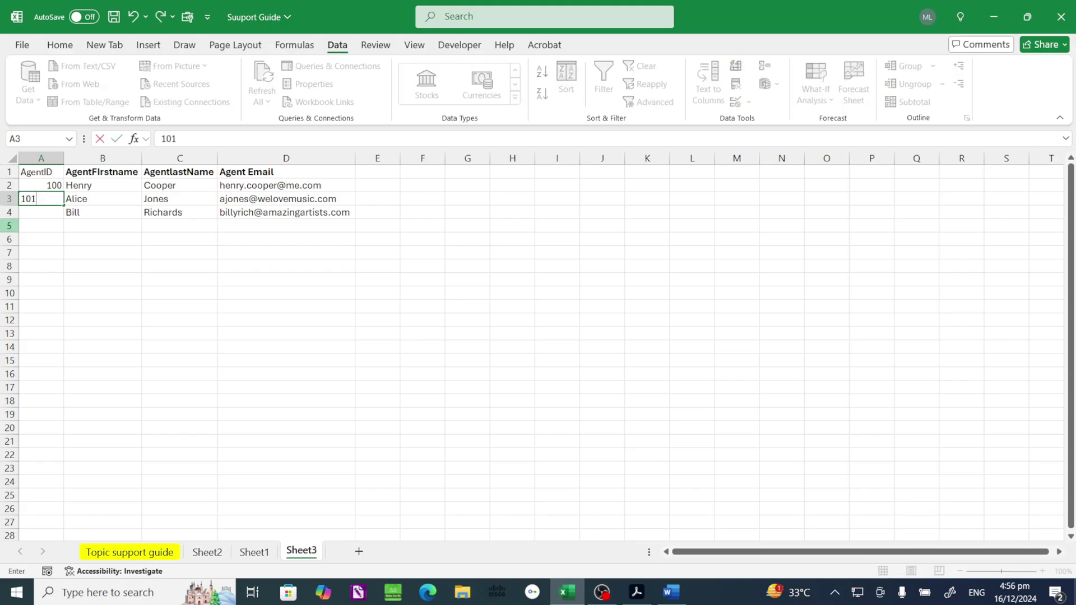
pyautogui.press('Return')
pyautogui.write('102')
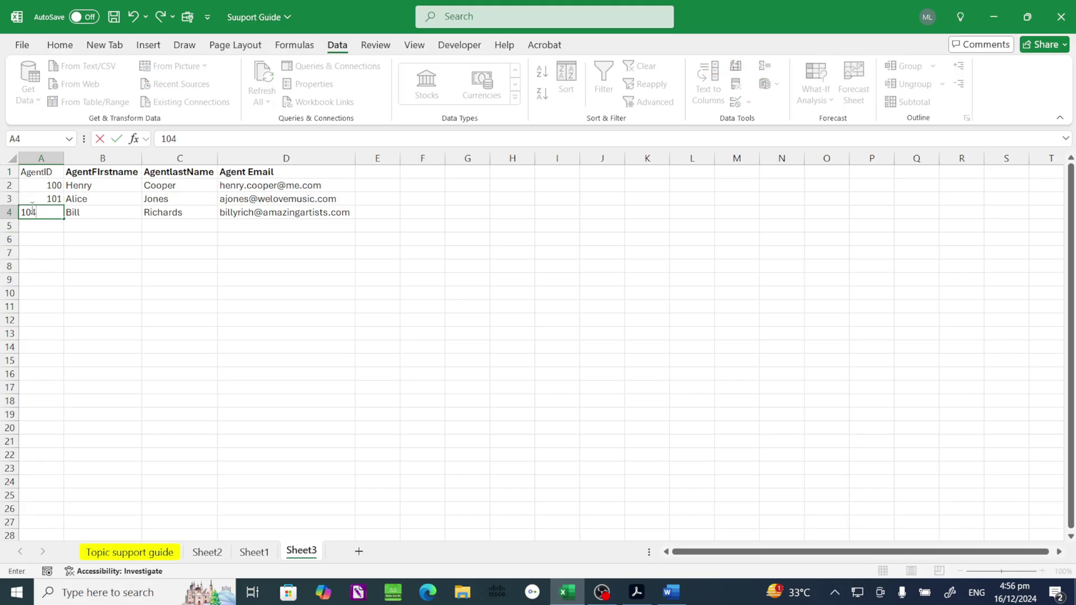
pyautogui.press('Return')
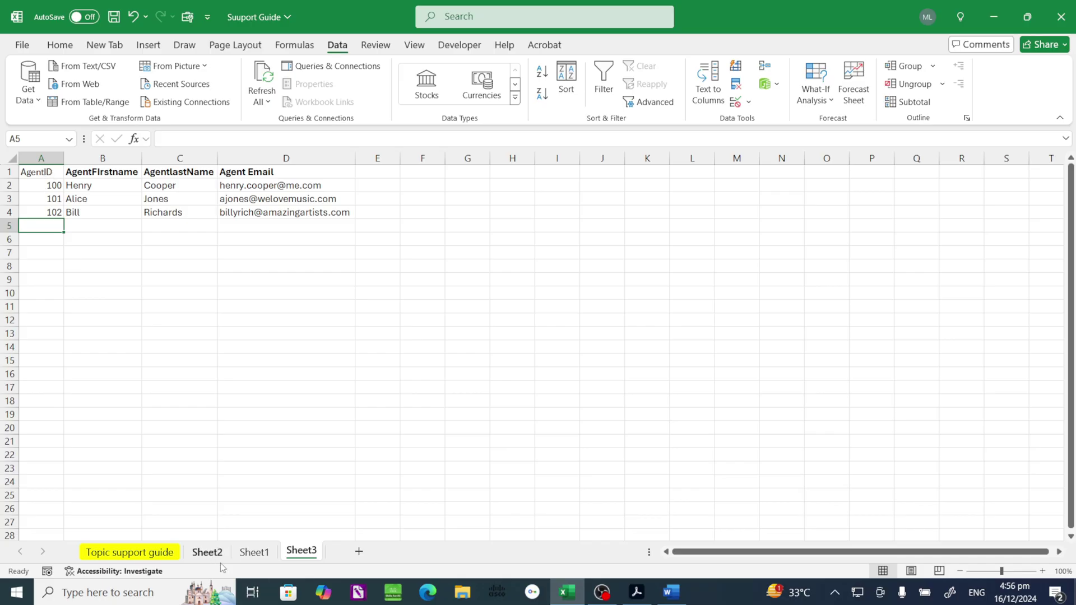
# Step: Insert a column before the agent first name column on Sheet1 and head it AgentID
pyautogui.click(254, 552)
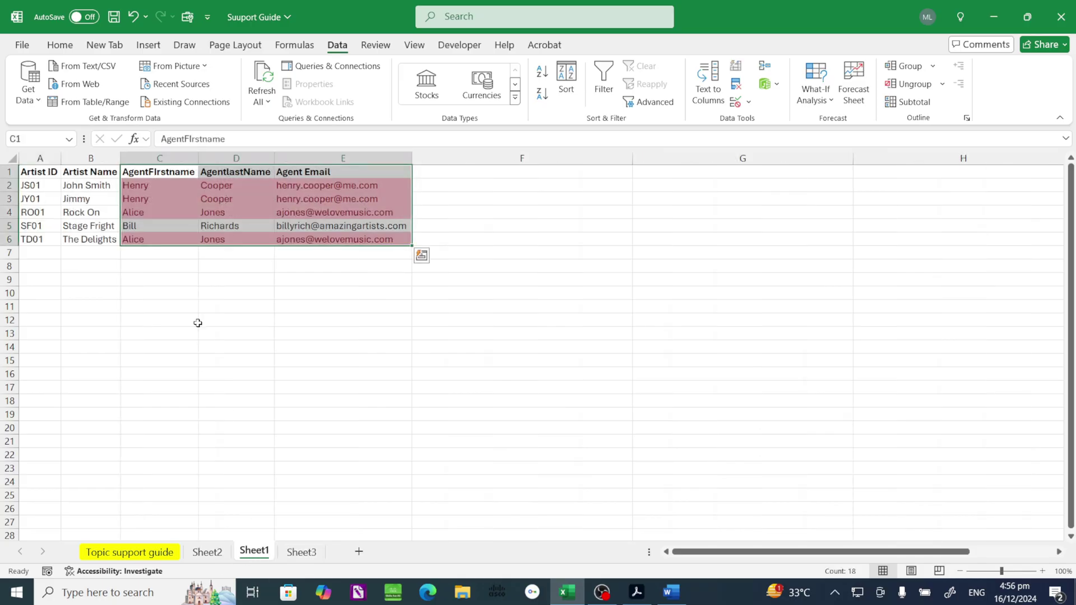
pyautogui.rightClick(153, 158)
pyautogui.click(187, 301)
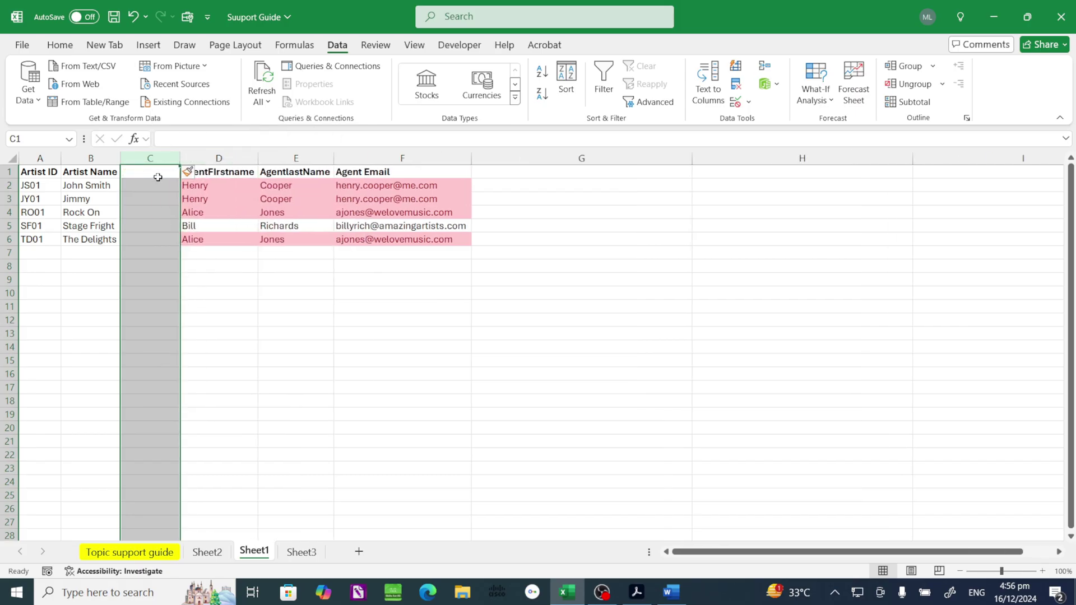
pyautogui.click(154, 171)
pyautogui.write('A')
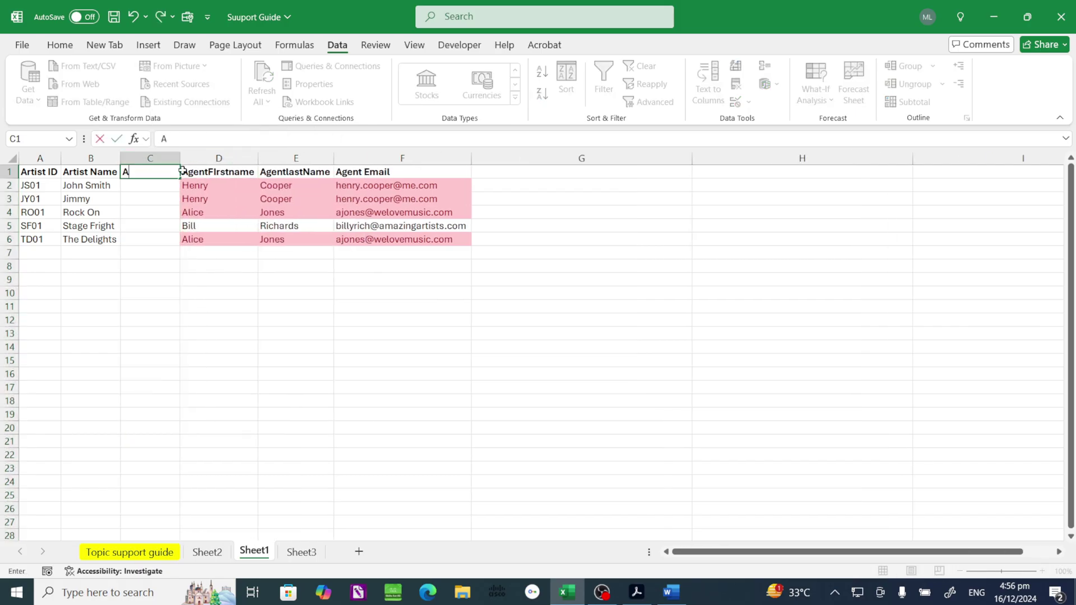
pyautogui.write('gentID')
pyautogui.click(209, 186)
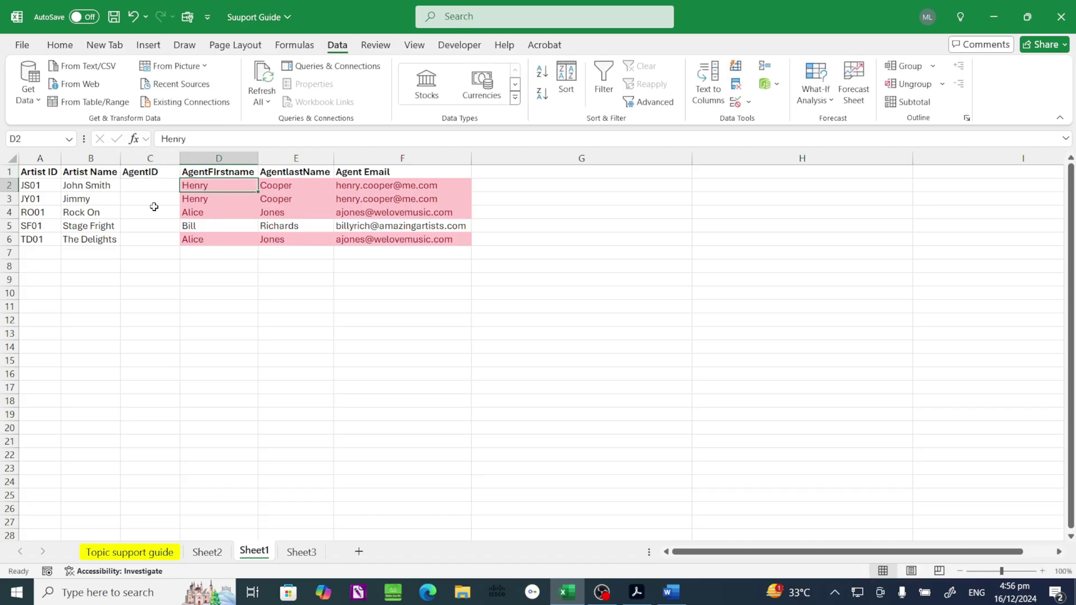
# Step: Start an XLOOKUP formula in C2 on Sheet1 with lookup value D2 and the absolute lookup range Sheet3!$B$2:$B$4
pyautogui.click(148, 188)
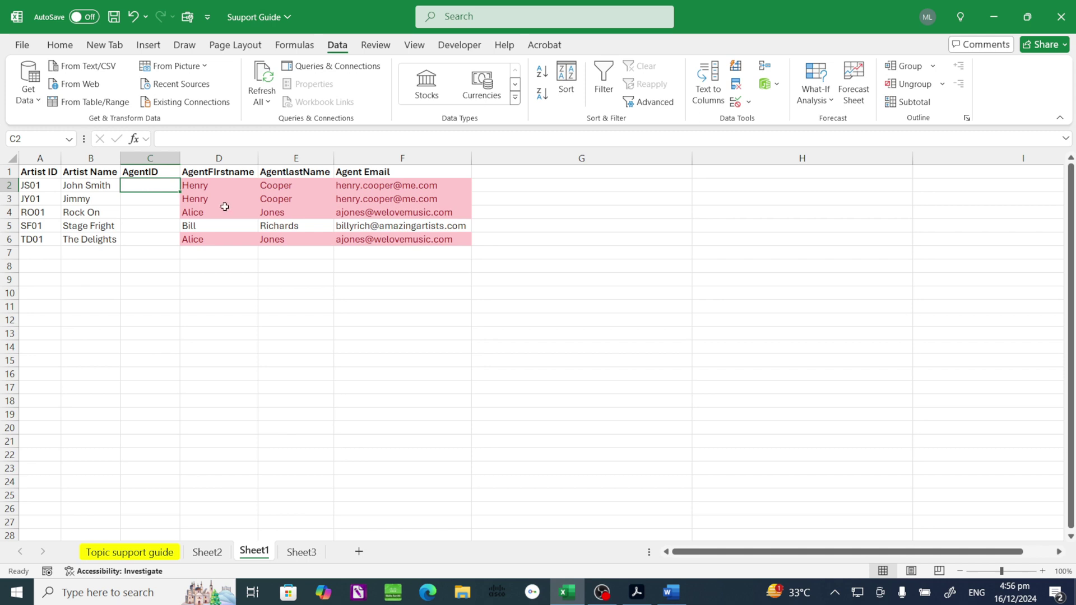
pyautogui.write('=x')
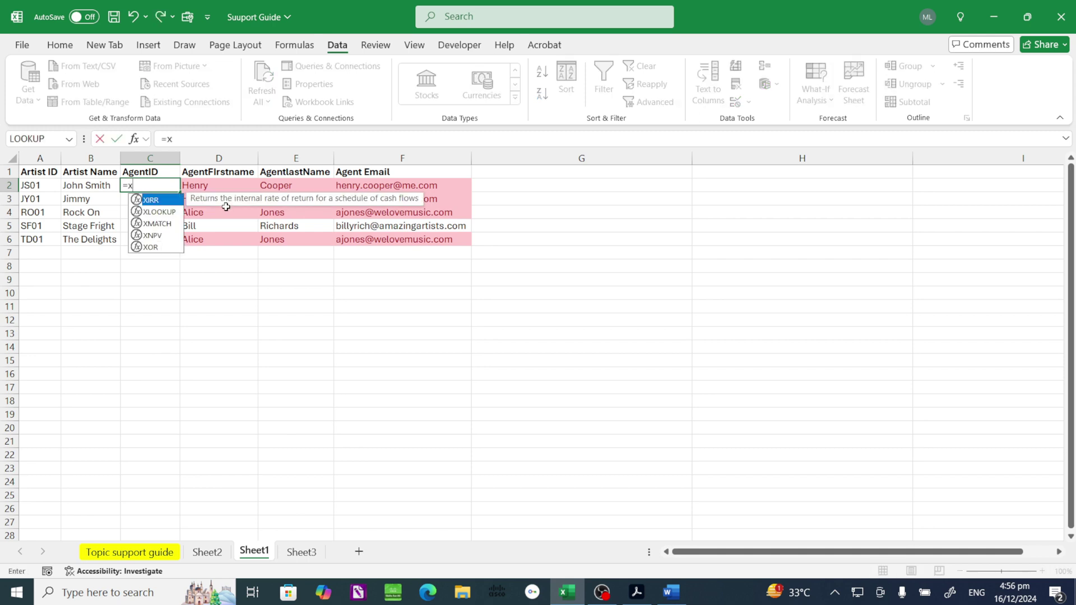
pyautogui.doubleClick(159, 212)
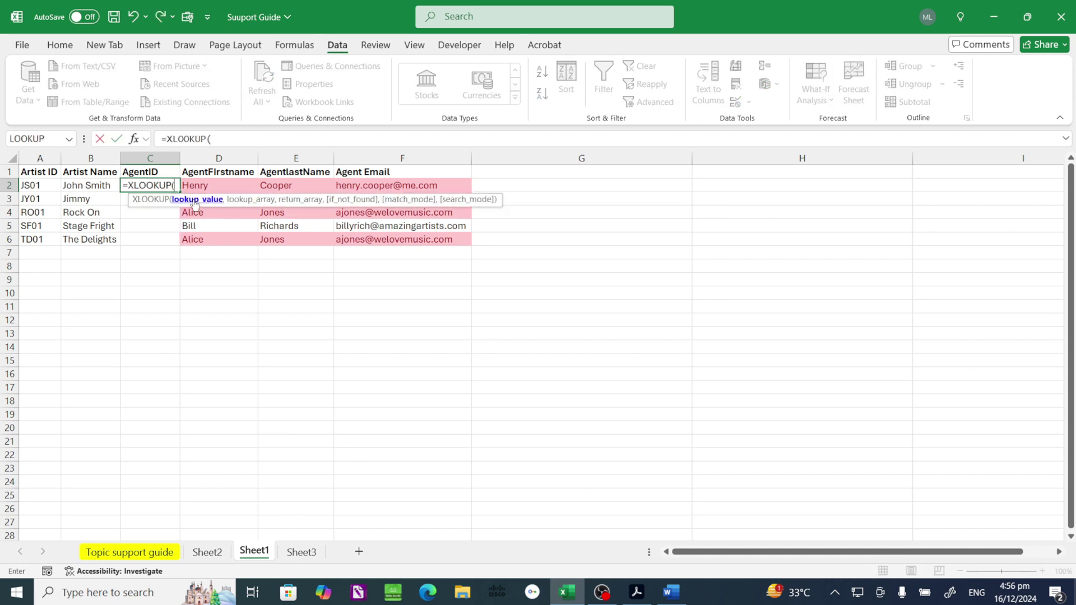
pyautogui.click(201, 187)
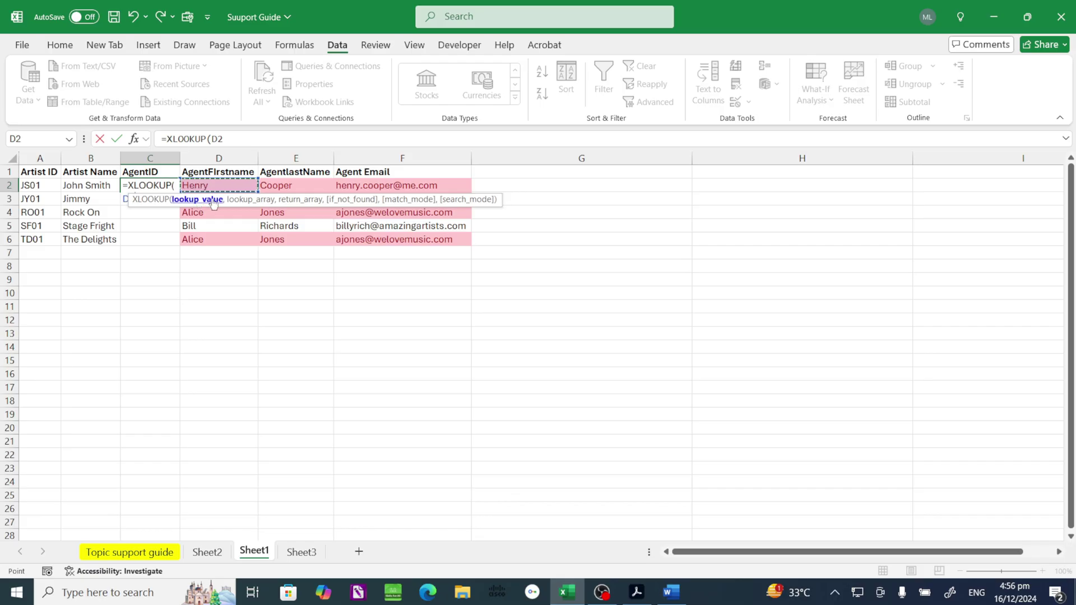
pyautogui.write(',')
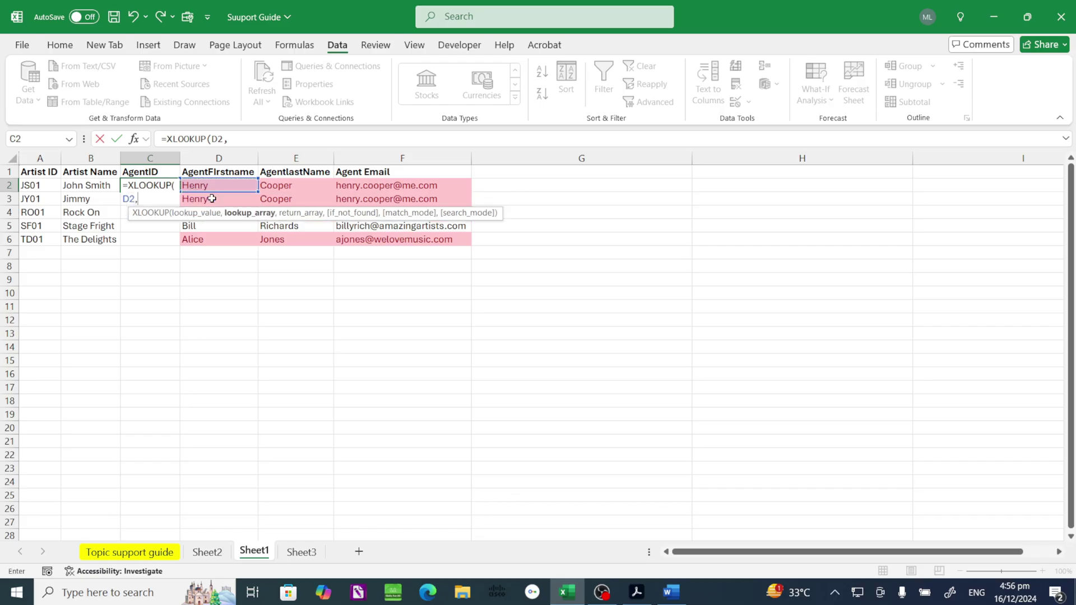
pyautogui.click(302, 552)
pyautogui.moveTo(90, 188); pyautogui.dragTo(105, 211)
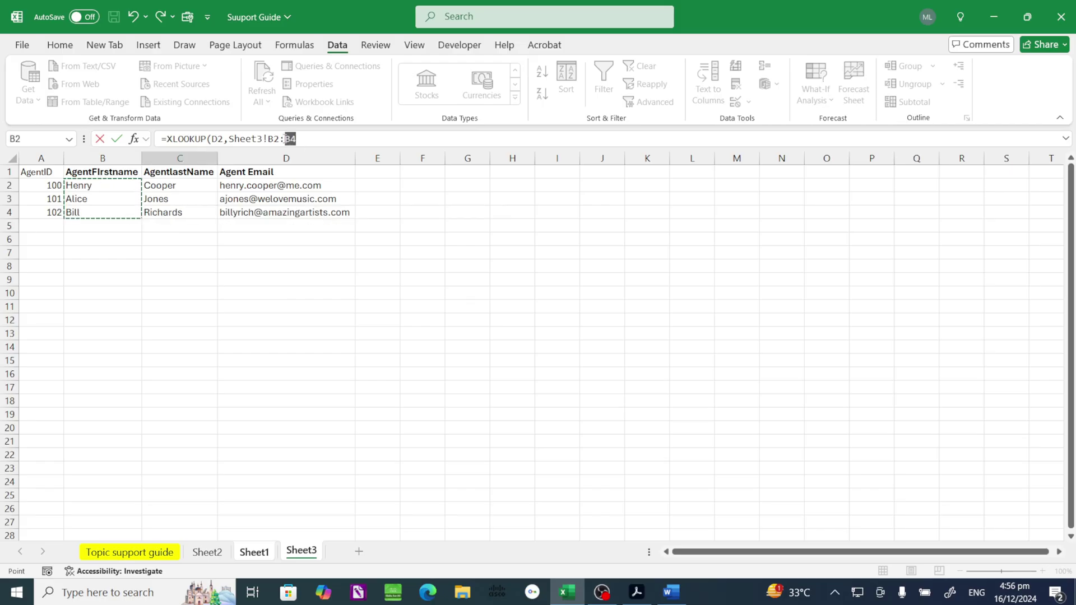
pyautogui.moveTo(296, 138); pyautogui.dragTo(268, 138)
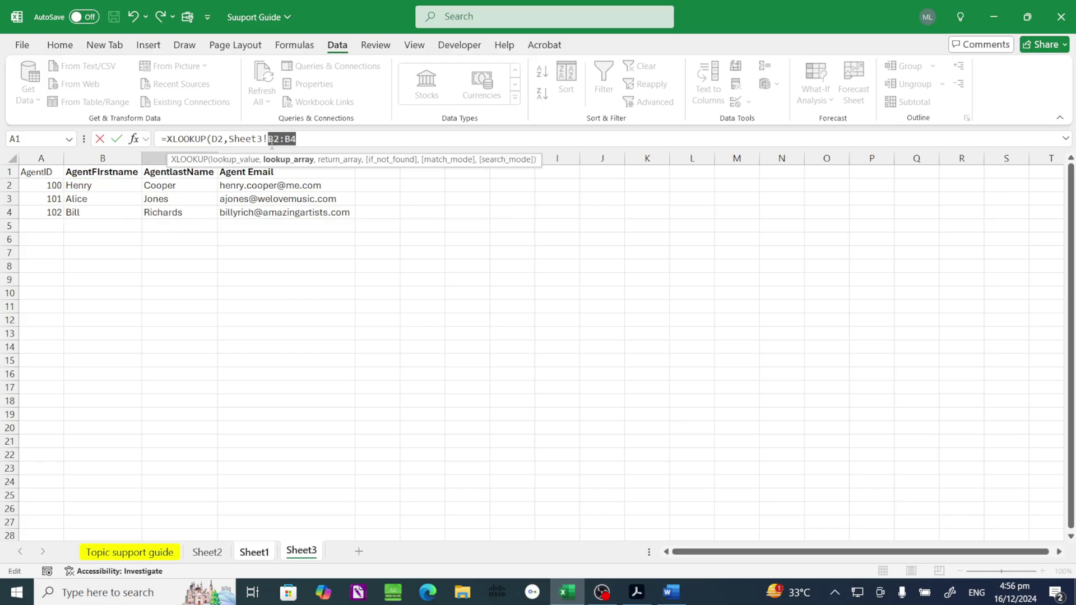
pyautogui.press('F4')
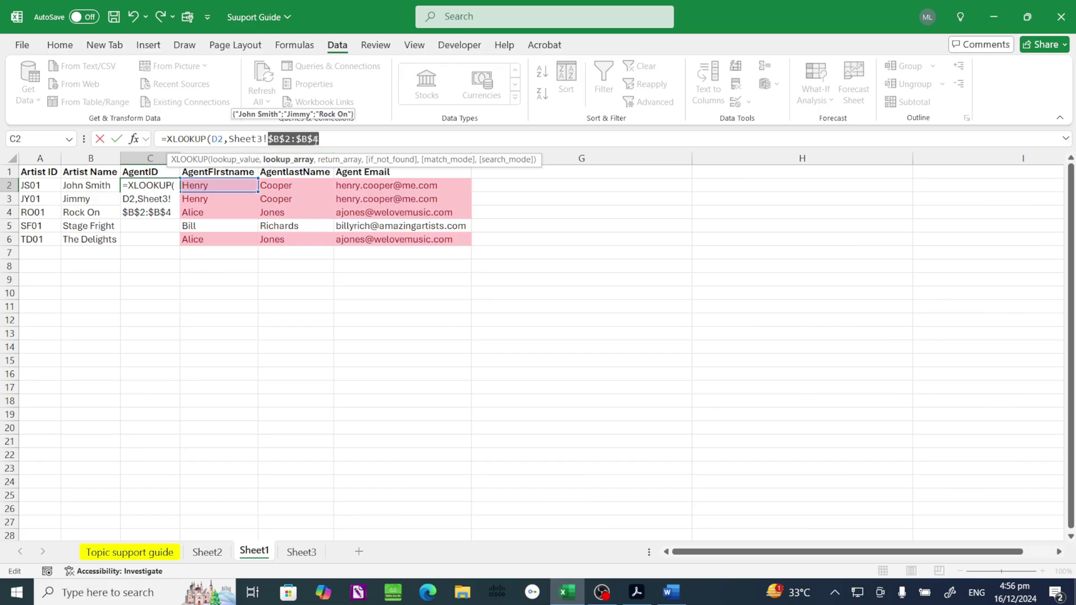
pyautogui.click(319, 139)
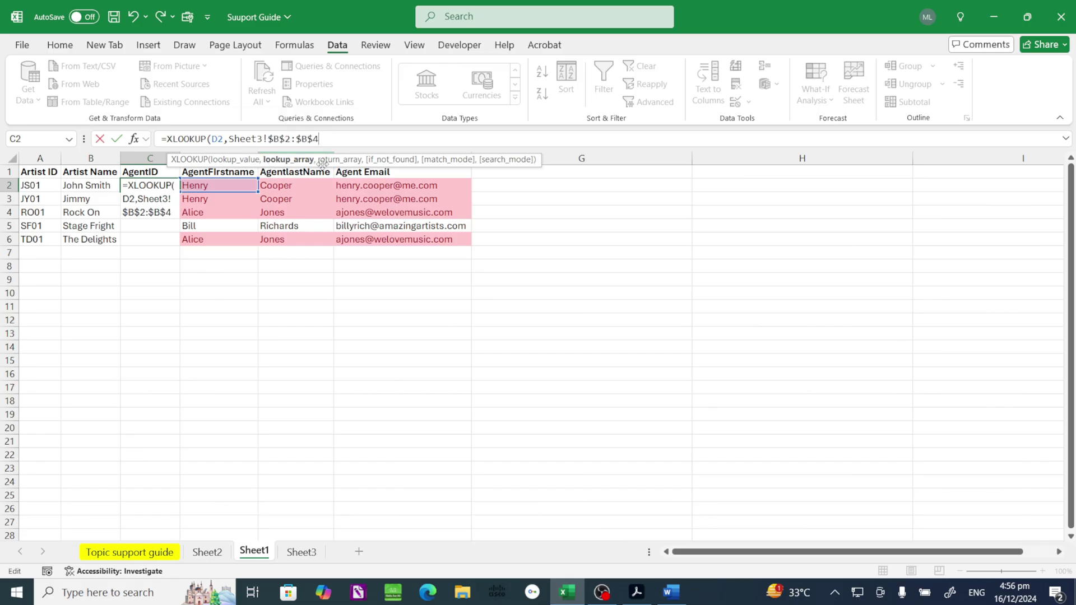
# Step: Complete the XLOOKUP in C2 with return range Sheet3!$A$2:$A$4, an empty string for no match, and exact match mode 0
pyautogui.write(',')
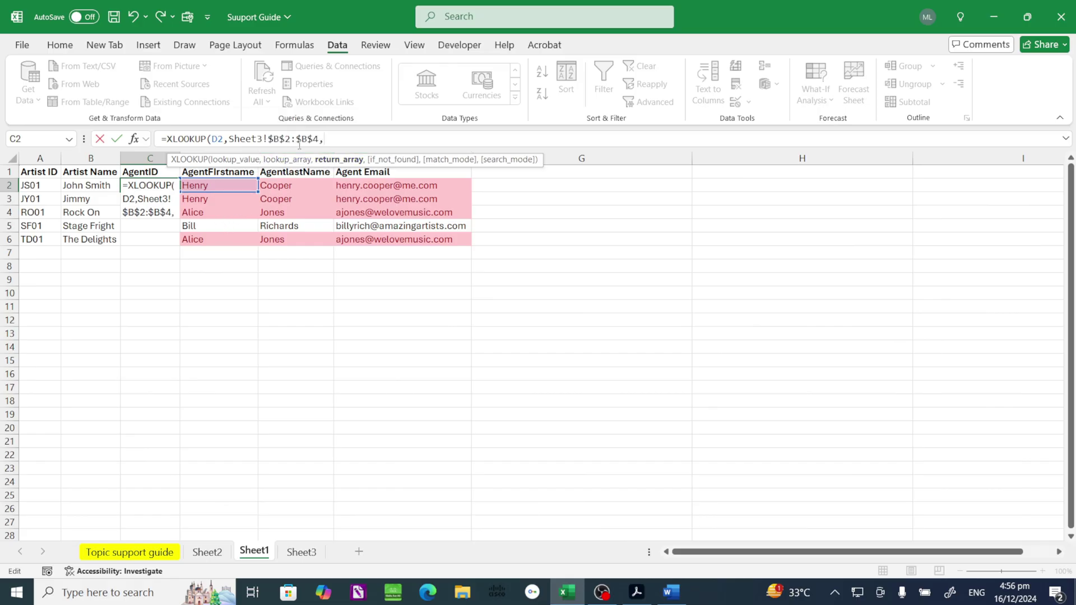
pyautogui.click(290, 552)
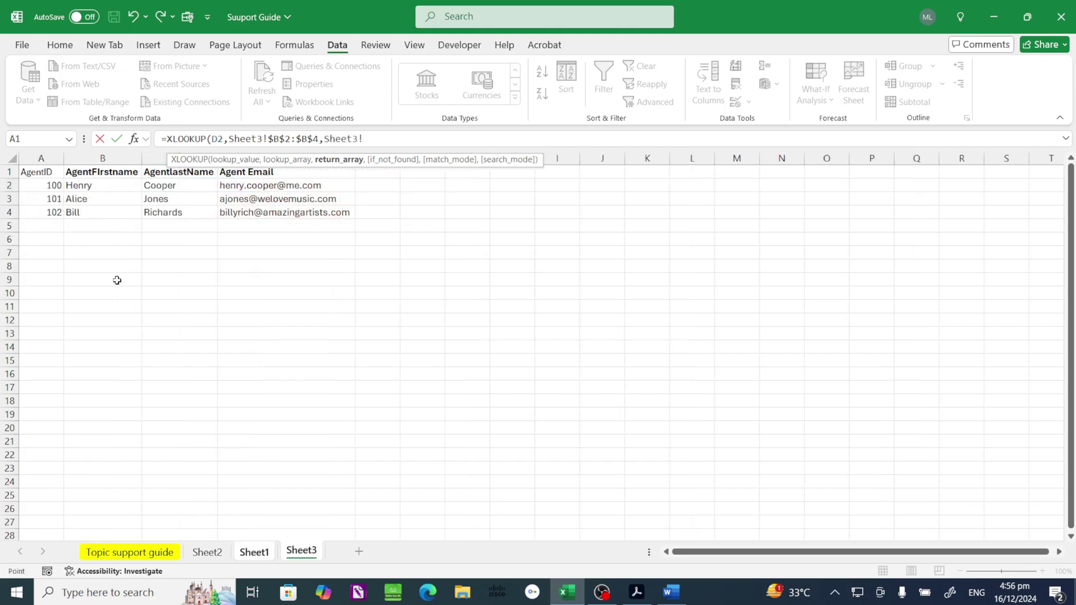
pyautogui.moveTo(43, 185); pyautogui.dragTo(48, 213)
pyautogui.doubleClick(368, 145)
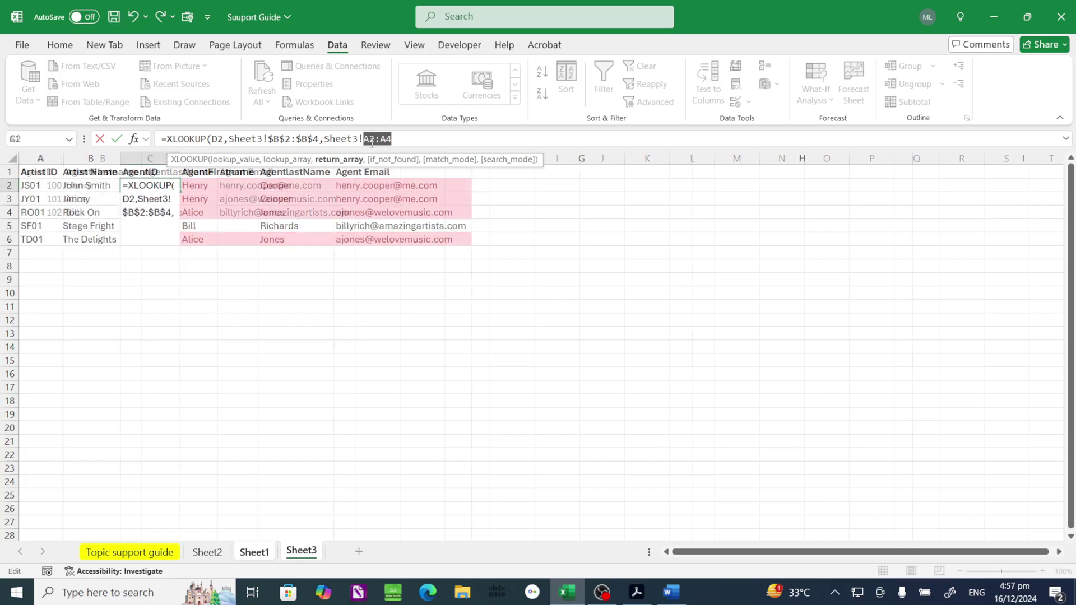
pyautogui.press('F4')
pyautogui.click(421, 145)
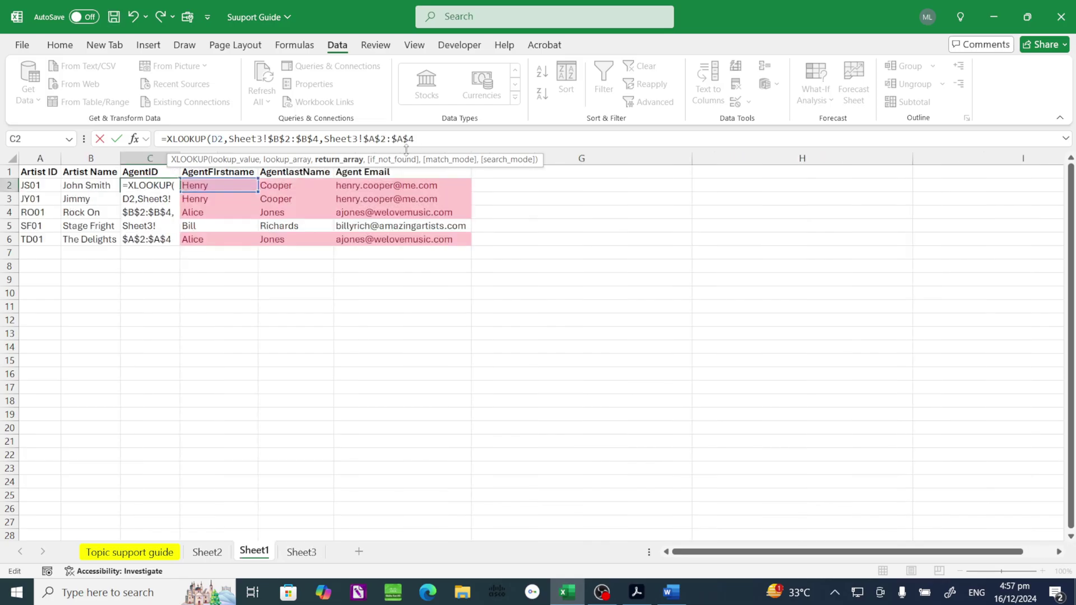
pyautogui.write(',"",')
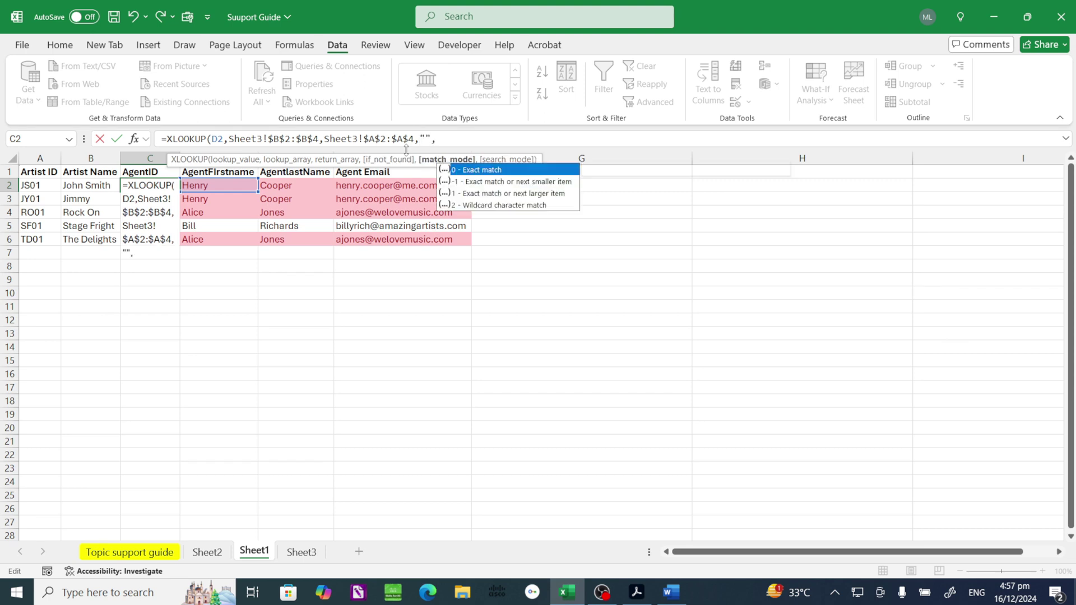
pyautogui.write('0')
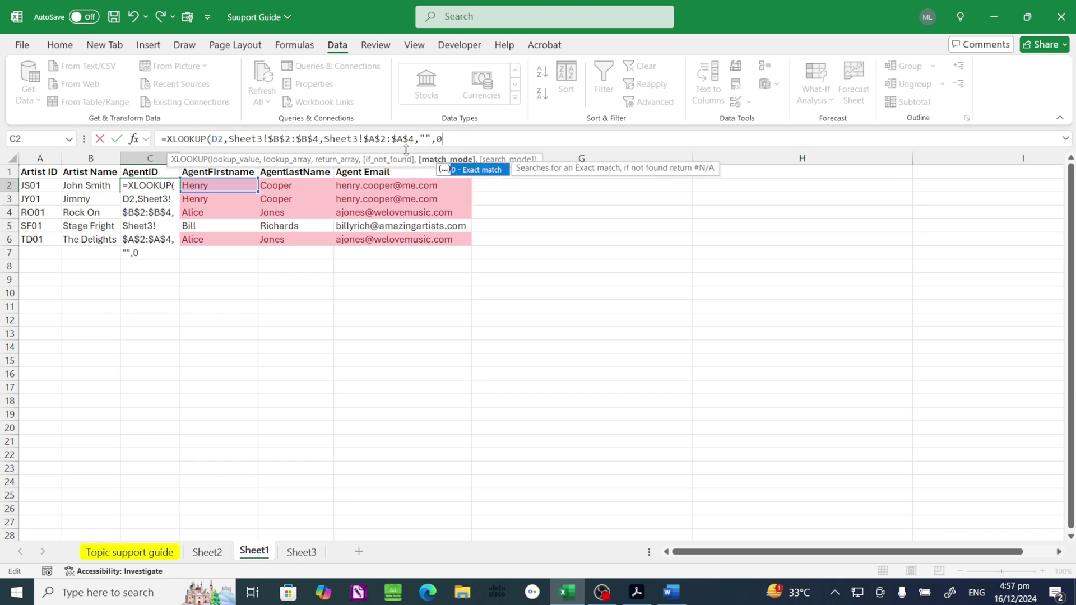
pyautogui.write(')')
pyautogui.press('Return')
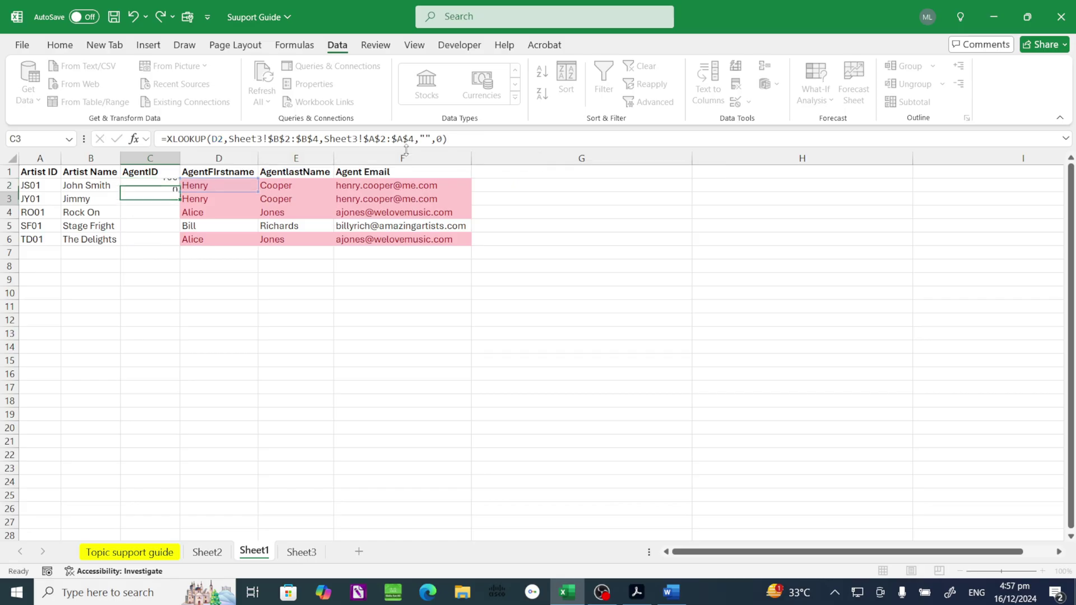
# Step: Fill the XLOOKUP formula from C2 on Sheet1 down the AgentID column to C6
pyautogui.click(134, 187)
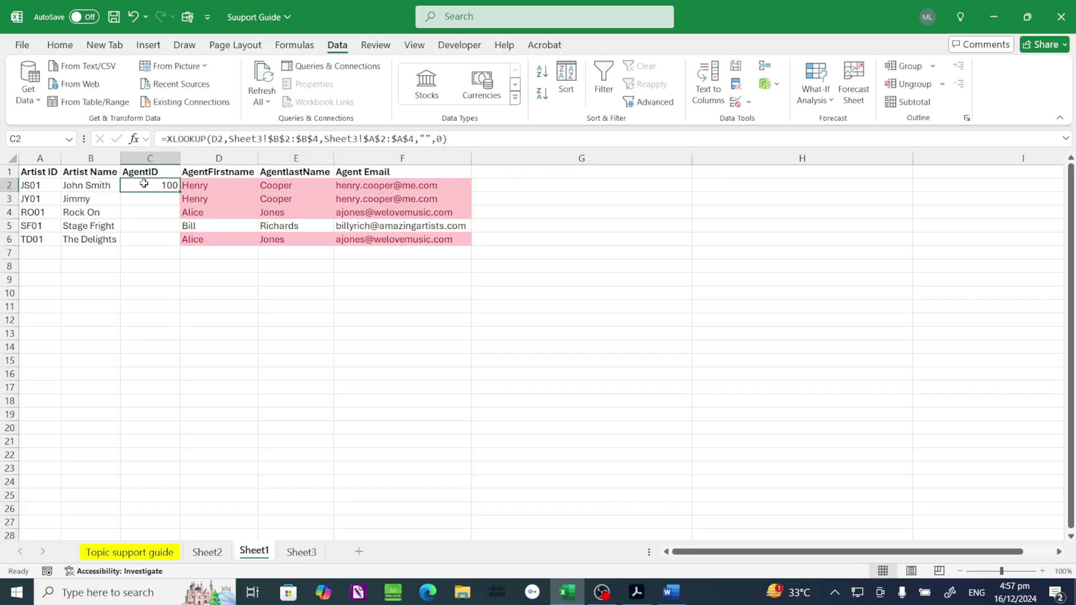
pyautogui.doubleClick(180, 191)
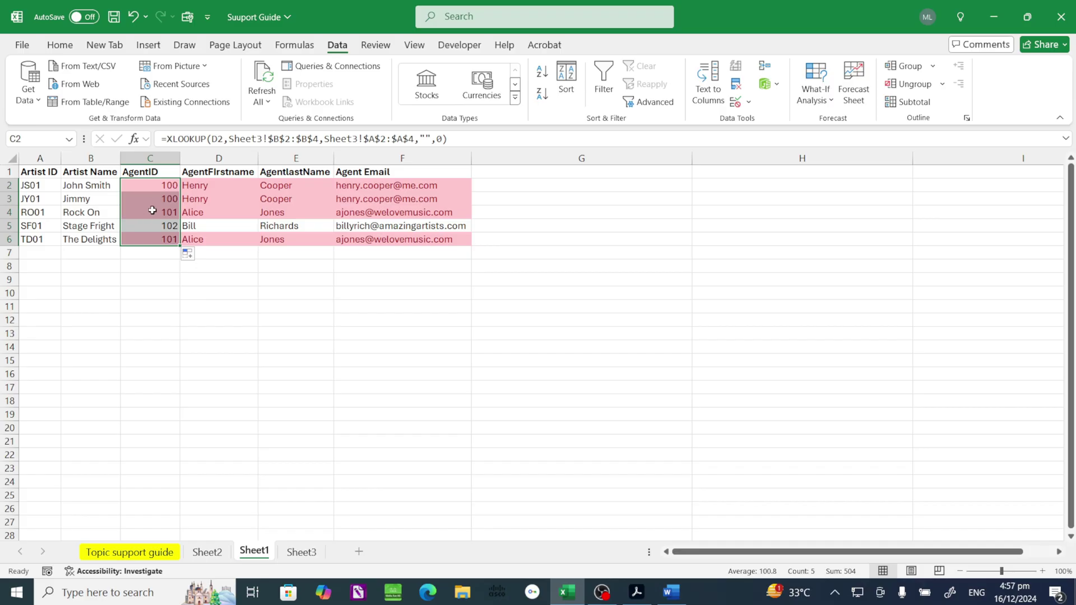
pyautogui.click(256, 388)
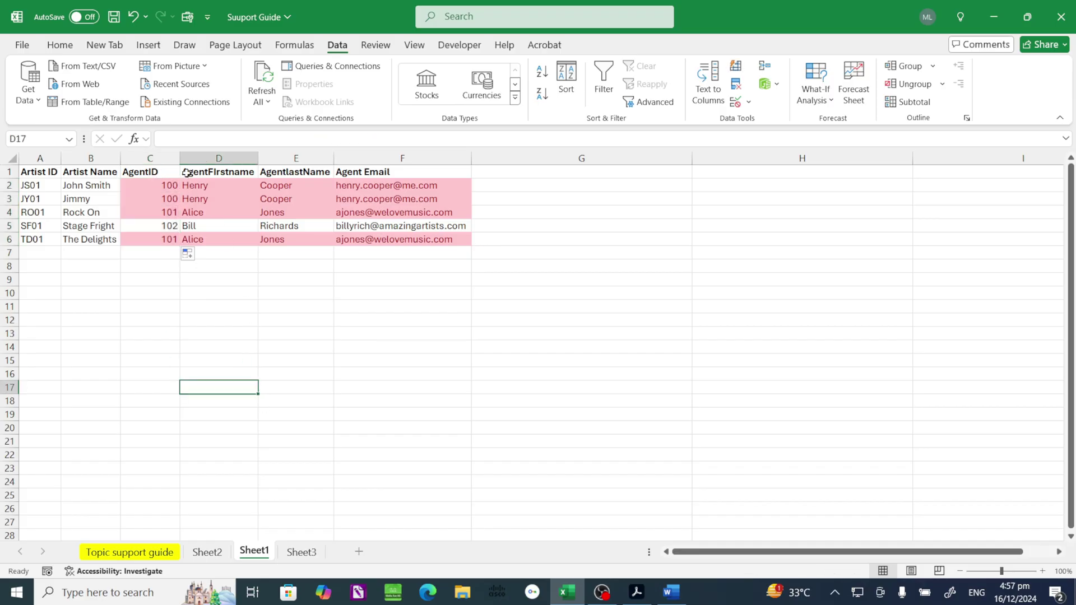
pyautogui.moveTo(191, 172); pyautogui.dragTo(408, 240)
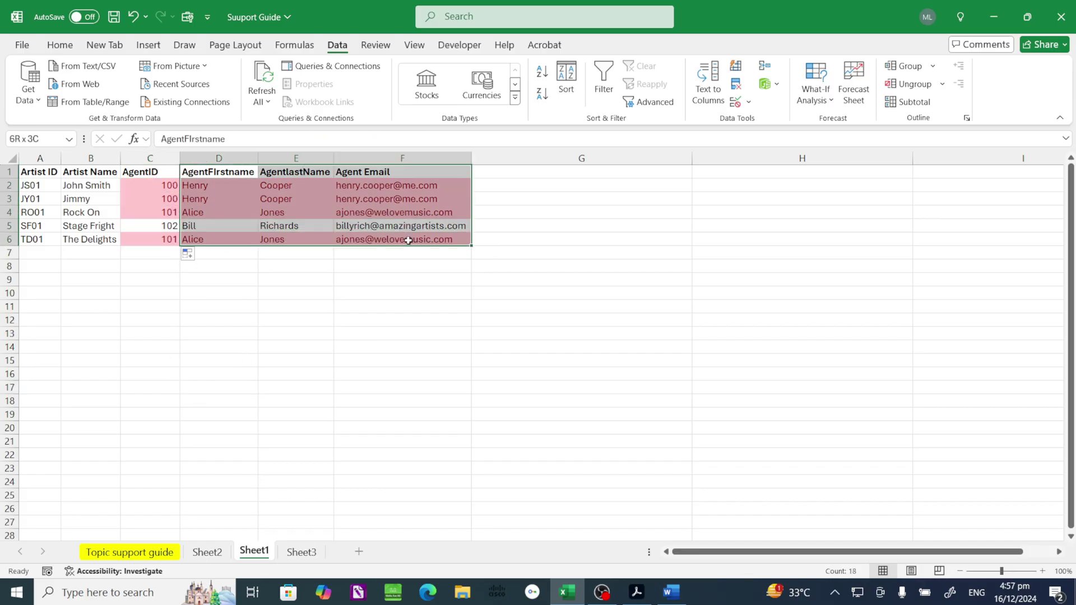
pyautogui.rightClick(408, 240)
pyautogui.click(440, 273)
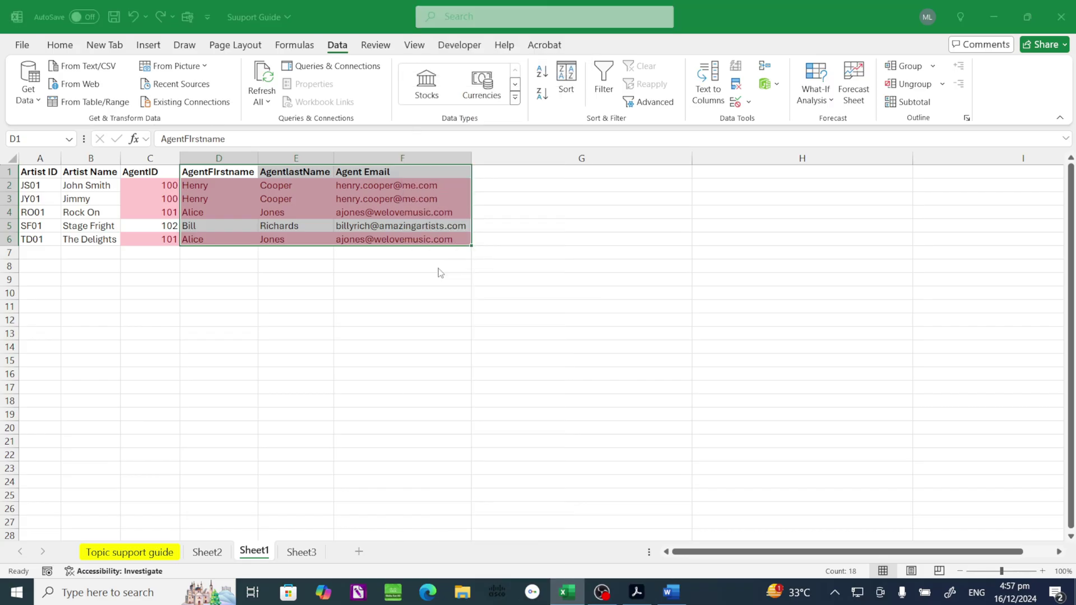
pyautogui.click(481, 230)
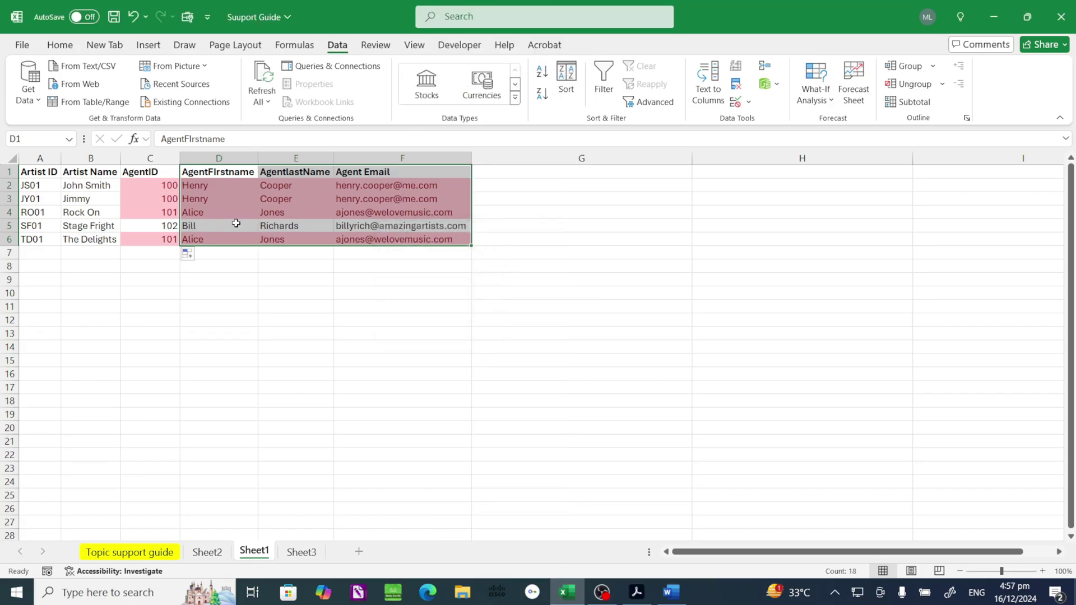
pyautogui.moveTo(149, 185); pyautogui.dragTo(146, 240)
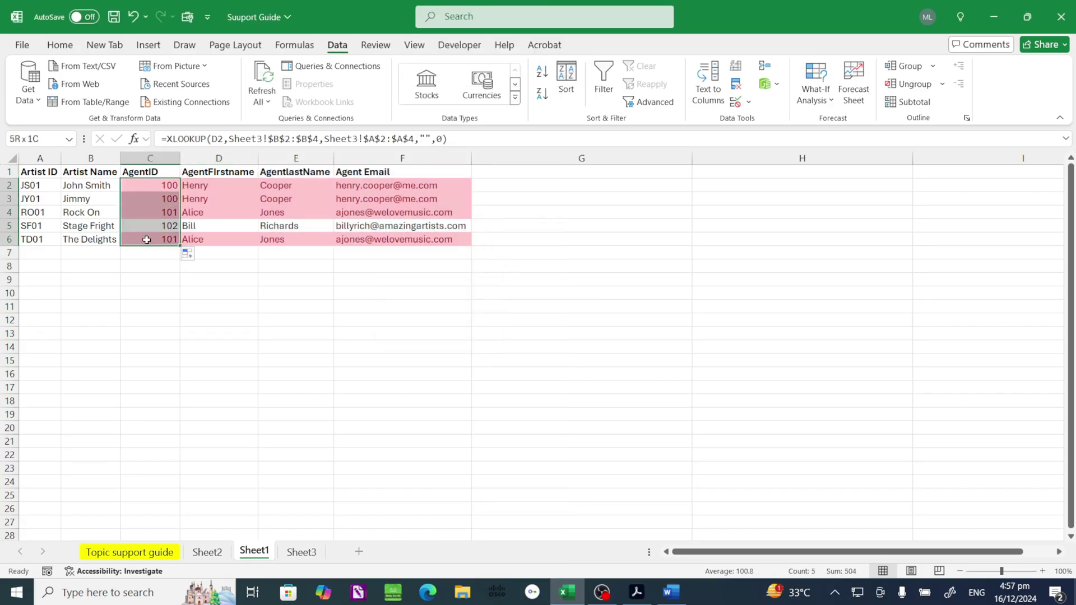
pyautogui.rightClick(148, 190)
pyautogui.click(178, 211)
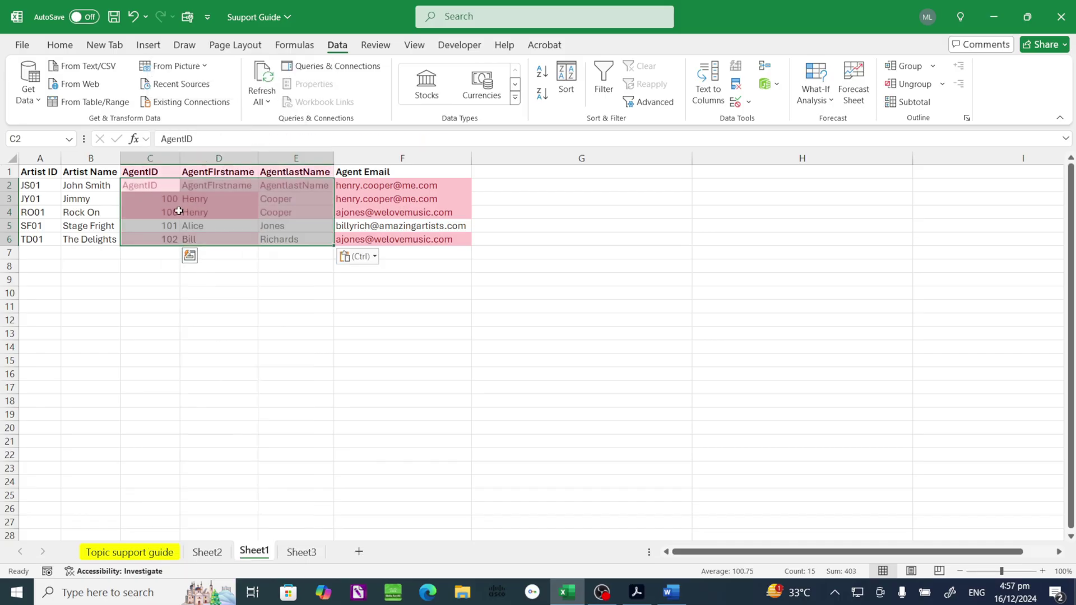
pyautogui.click(201, 291)
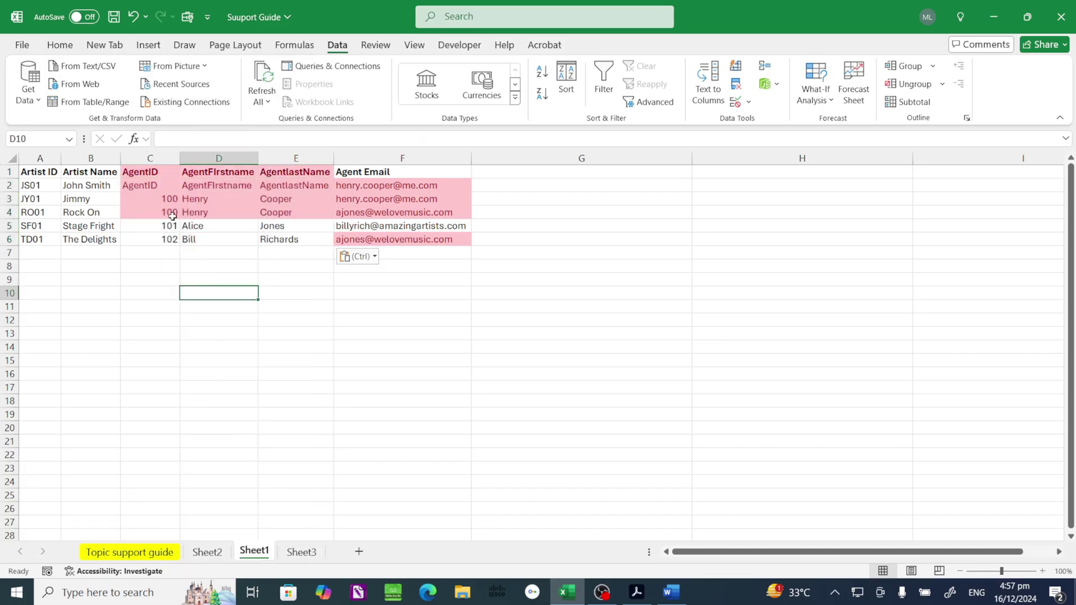
pyautogui.hotkey('ctrl', 'z')
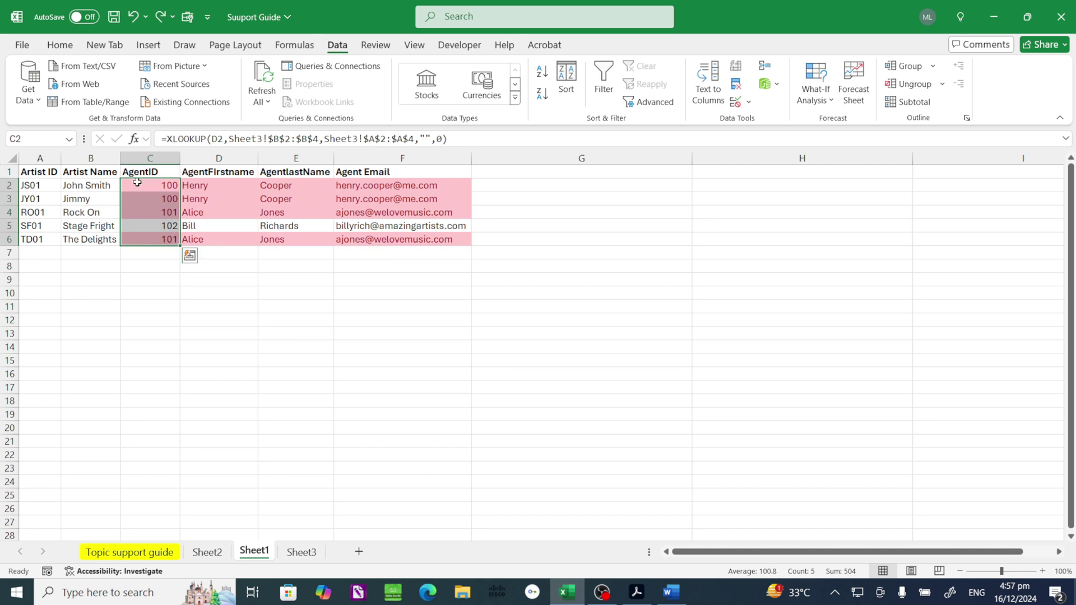
# Step: Replace the AgentID formulas in C2:C6 on Sheet1 with their values by copying and pasting them in place as values only
pyautogui.moveTo(138, 190); pyautogui.dragTo(143, 238)
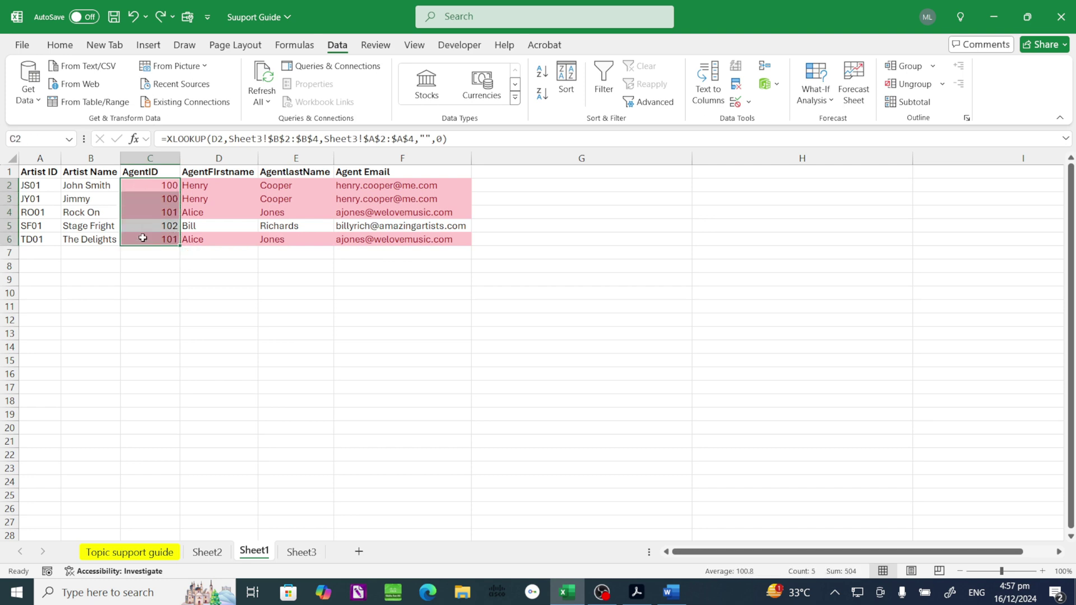
pyautogui.hotkey('ctrl', 'c')
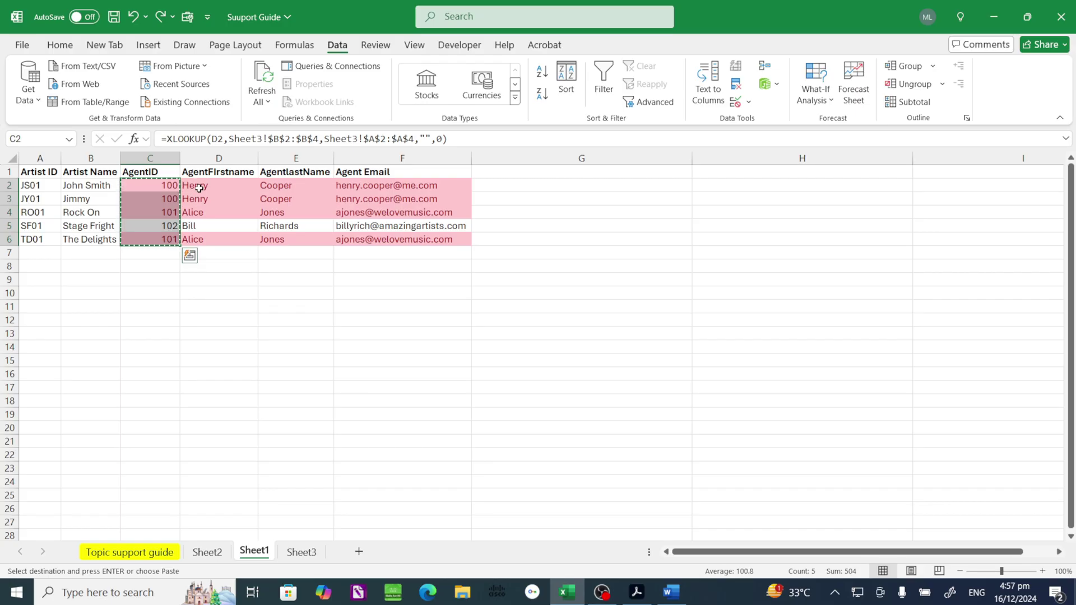
pyautogui.rightClick(150, 187)
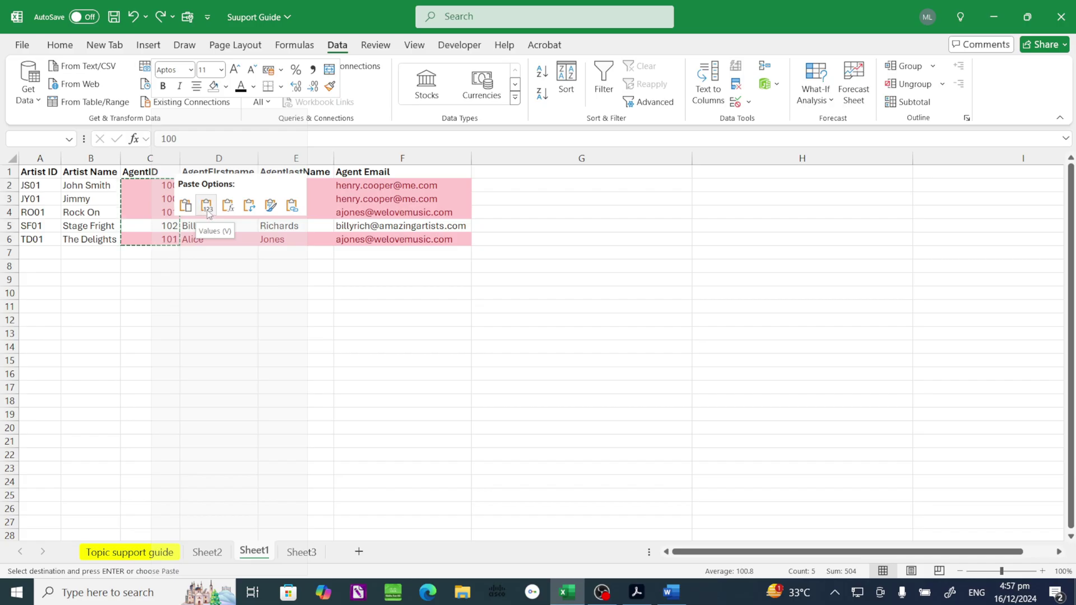
pyautogui.click(208, 207)
pyautogui.click(203, 317)
# Step: Delete the agent first name, last name and email cells in D1:F6 on Sheet1
pyautogui.moveTo(218, 172); pyautogui.dragTo(467, 240)
pyautogui.rightClick(379, 213)
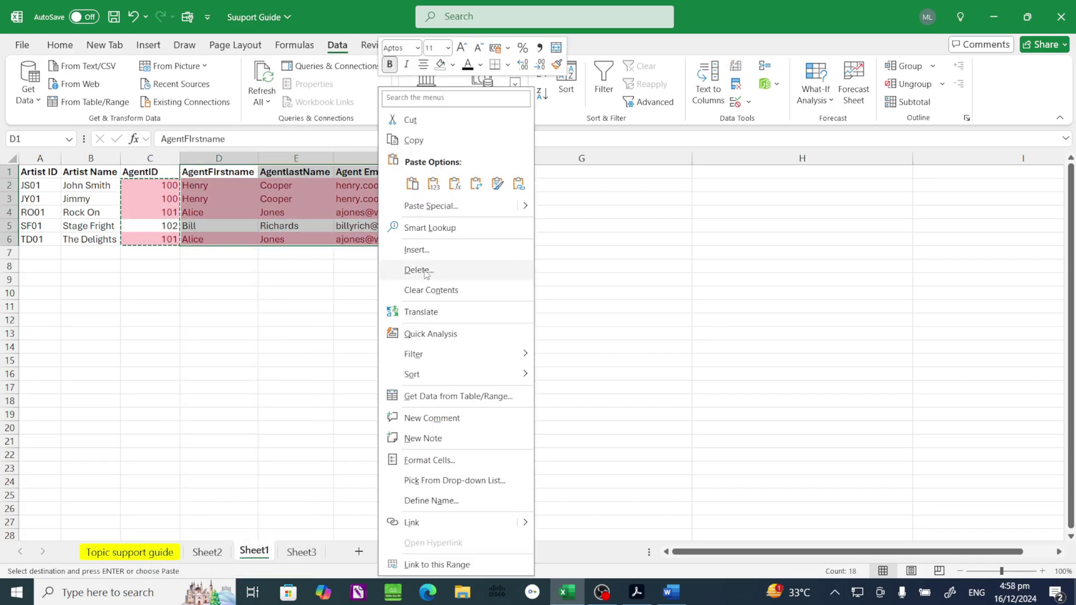
pyautogui.click(419, 270)
pyautogui.click(397, 333)
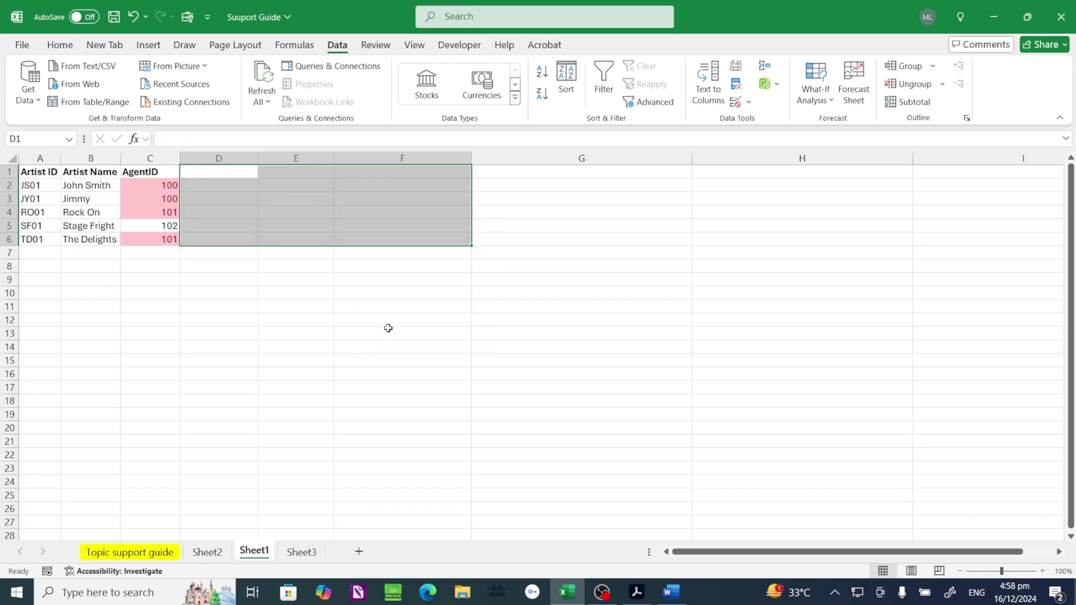
pyautogui.click(314, 320)
# Step: Delete the Duplicate Values conditional formatting rule that applies to the AgentID column on Sheet1
pyautogui.moveTo(157, 176); pyautogui.dragTo(163, 224)
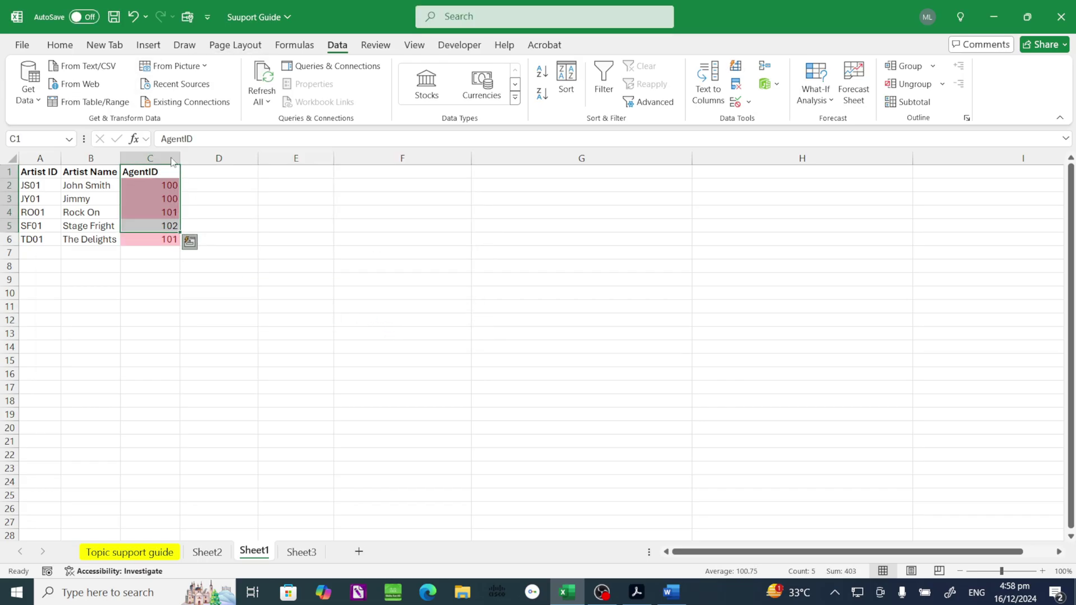
pyautogui.click(160, 158)
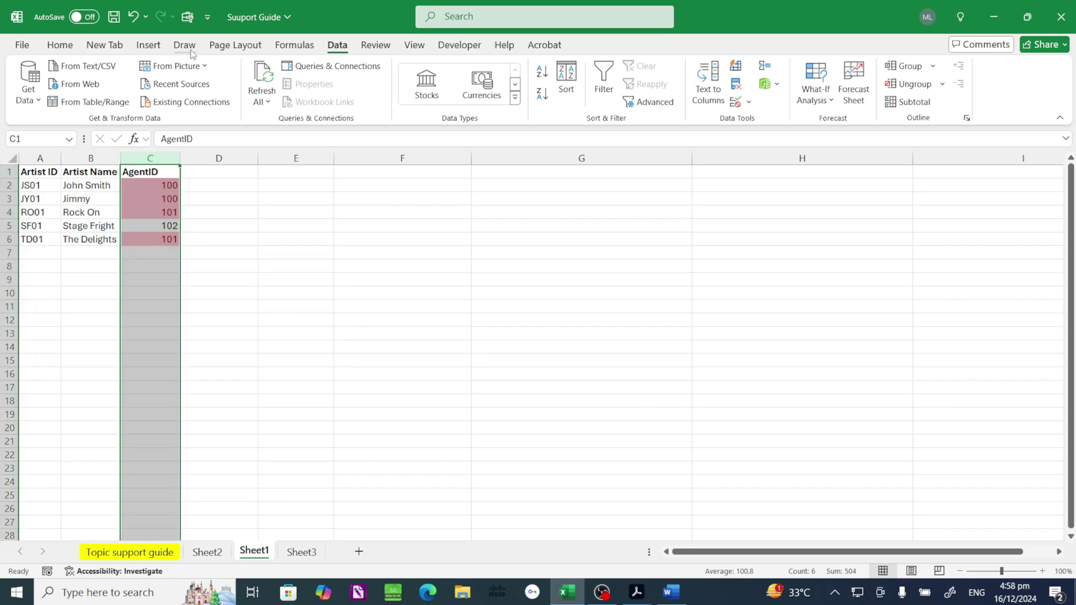
pyautogui.click(60, 45)
pyautogui.click(598, 102)
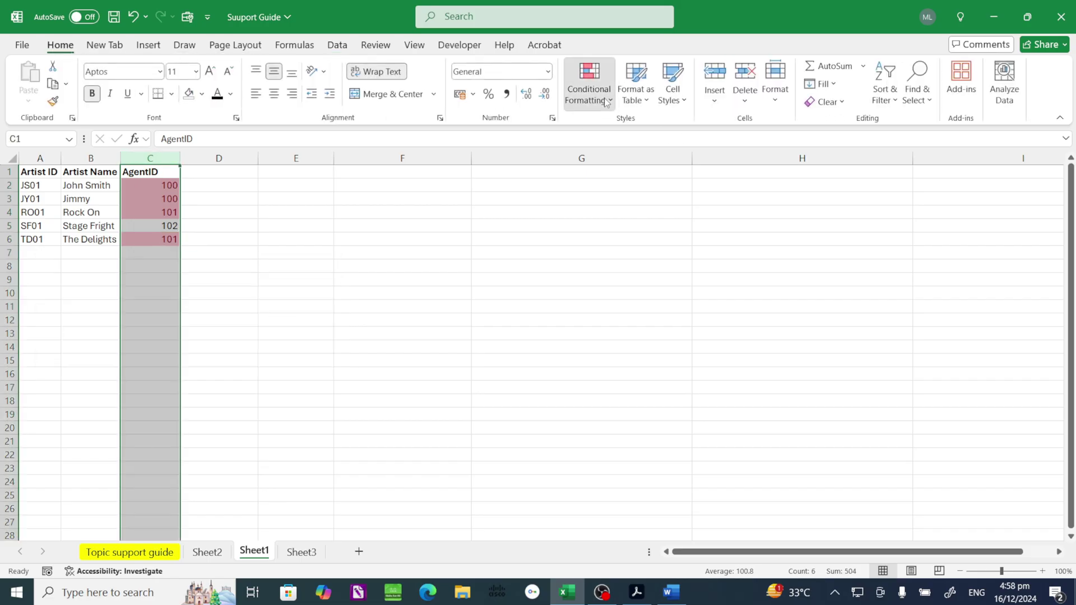
pyautogui.click(626, 311)
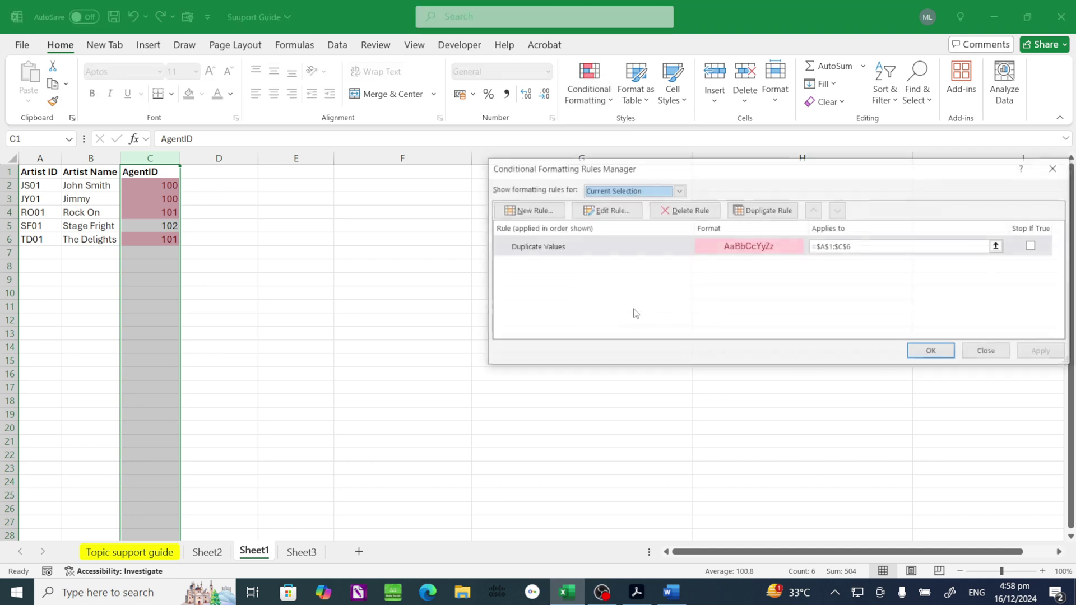
pyautogui.click(684, 210)
pyautogui.click(933, 352)
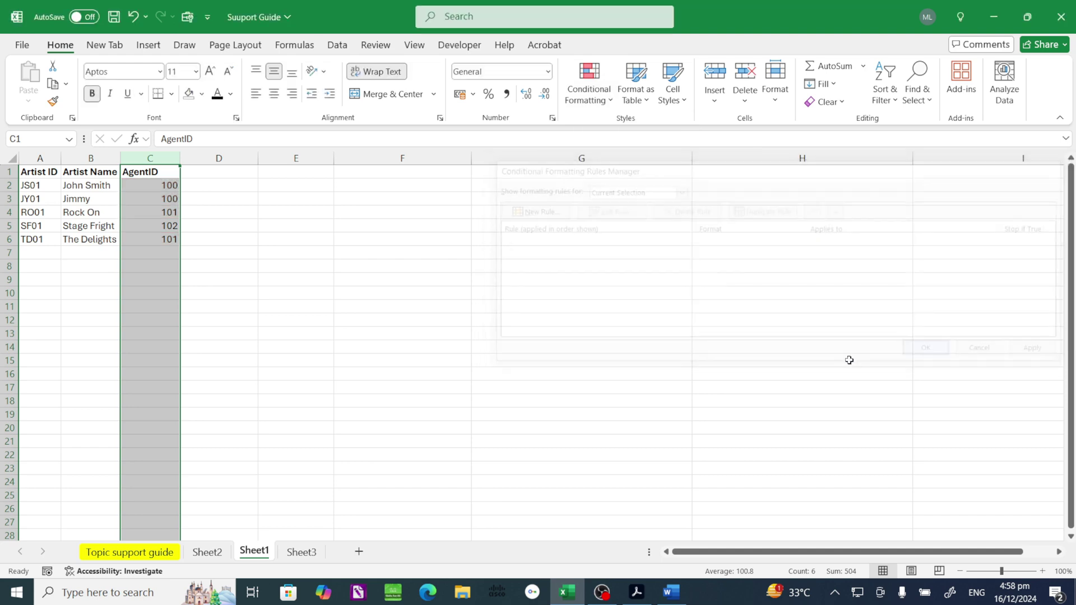
pyautogui.click(290, 373)
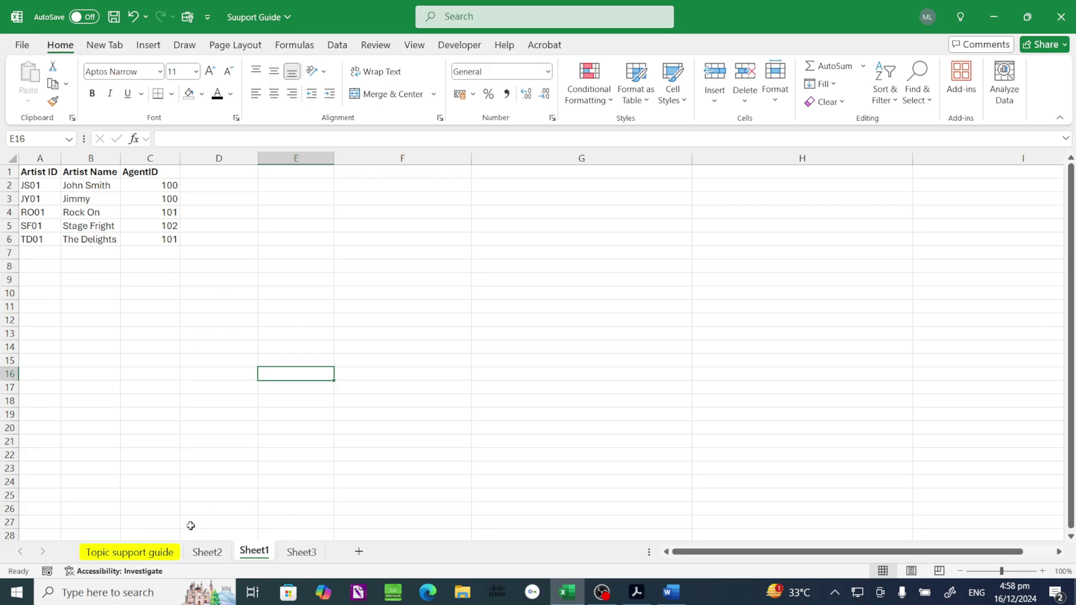
# Step: Review the agent, artist, venue and bookings sheets, comparing the ID columns that link the tables
pyautogui.click(307, 556)
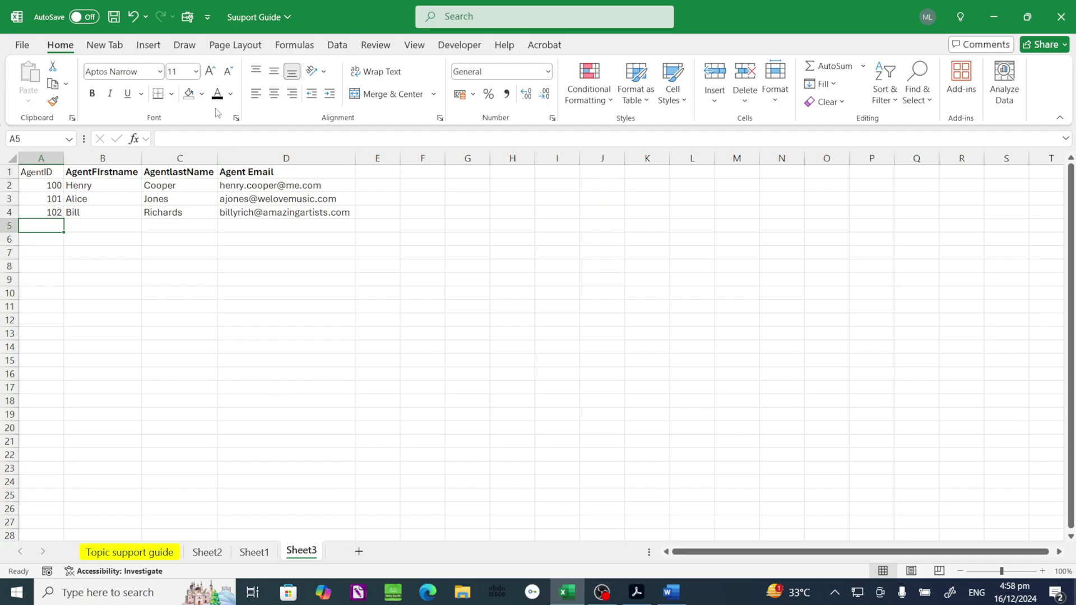
pyautogui.click(258, 554)
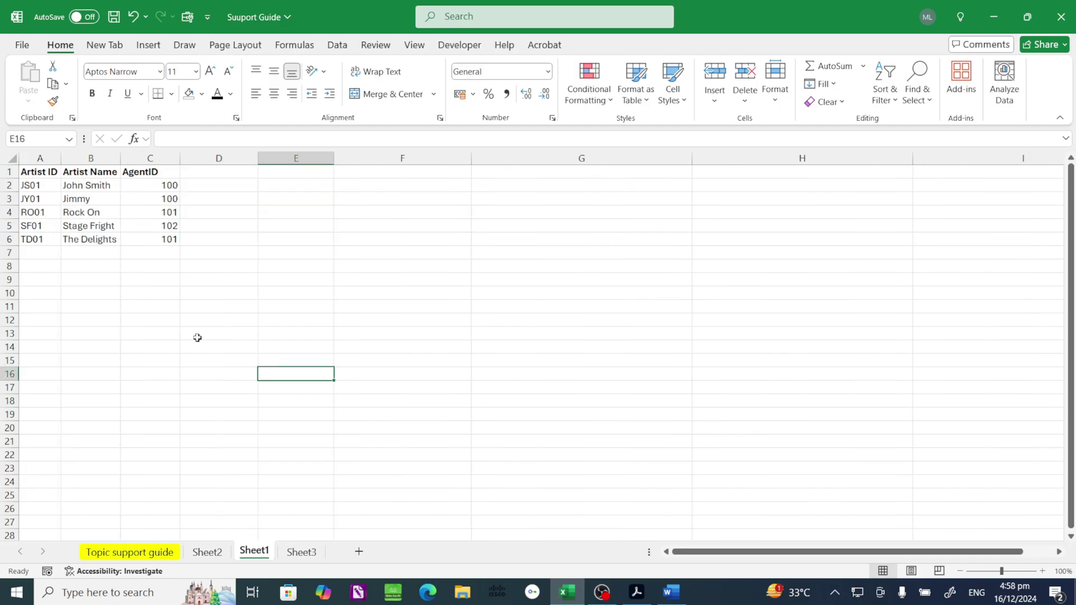
pyautogui.click(208, 552)
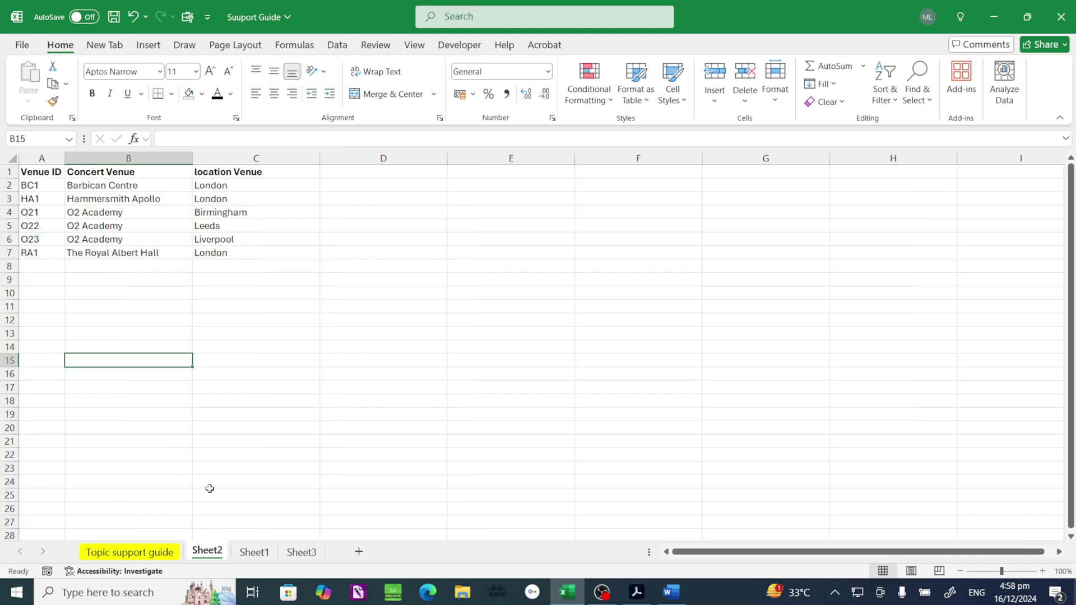
pyautogui.click(133, 558)
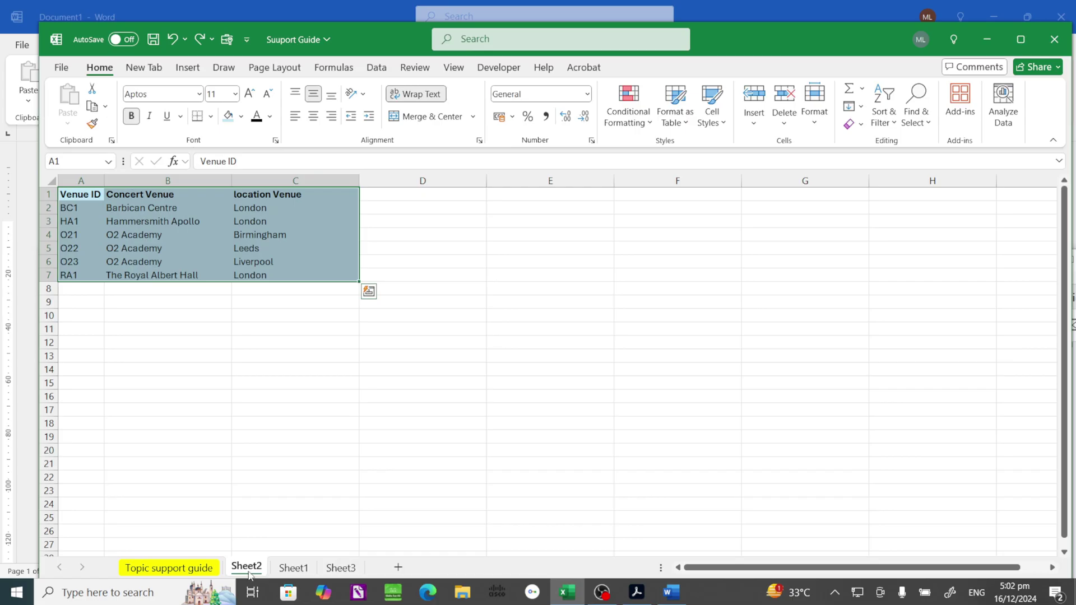
pyautogui.click(185, 568)
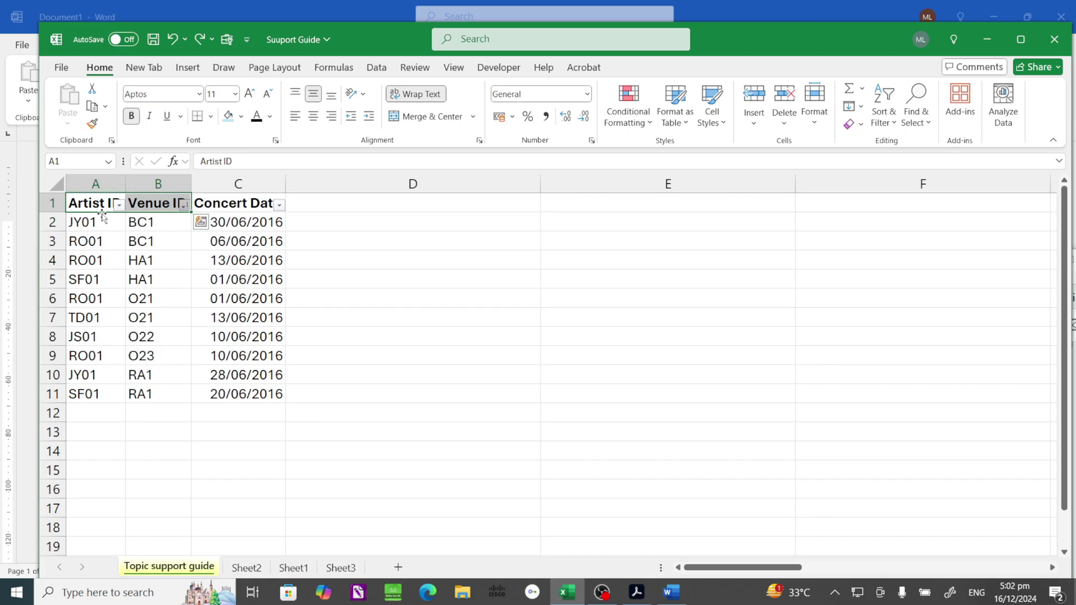
pyautogui.click(246, 567)
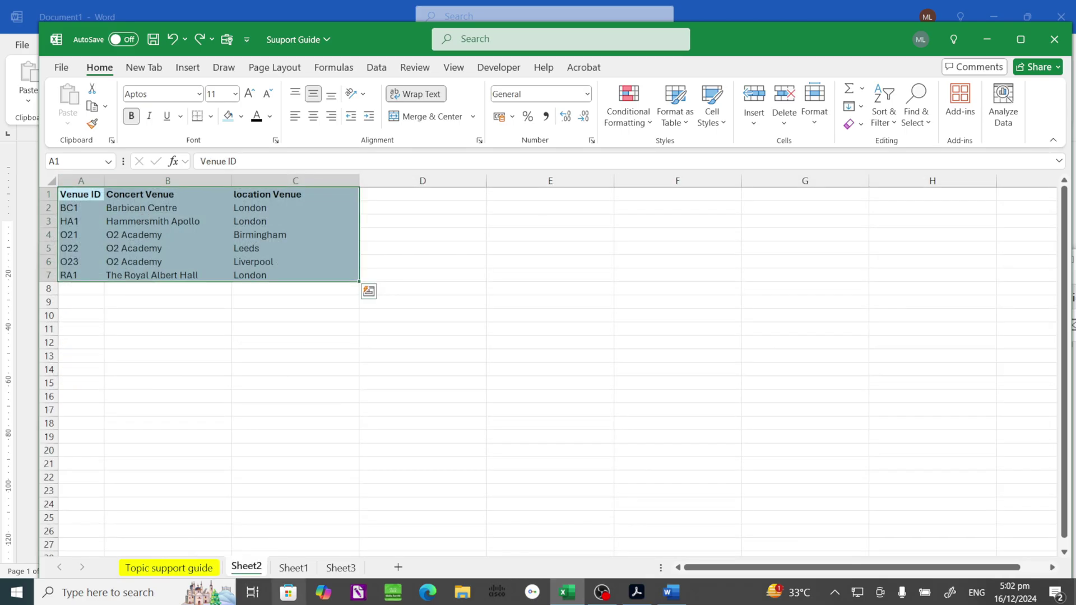
pyautogui.click(293, 568)
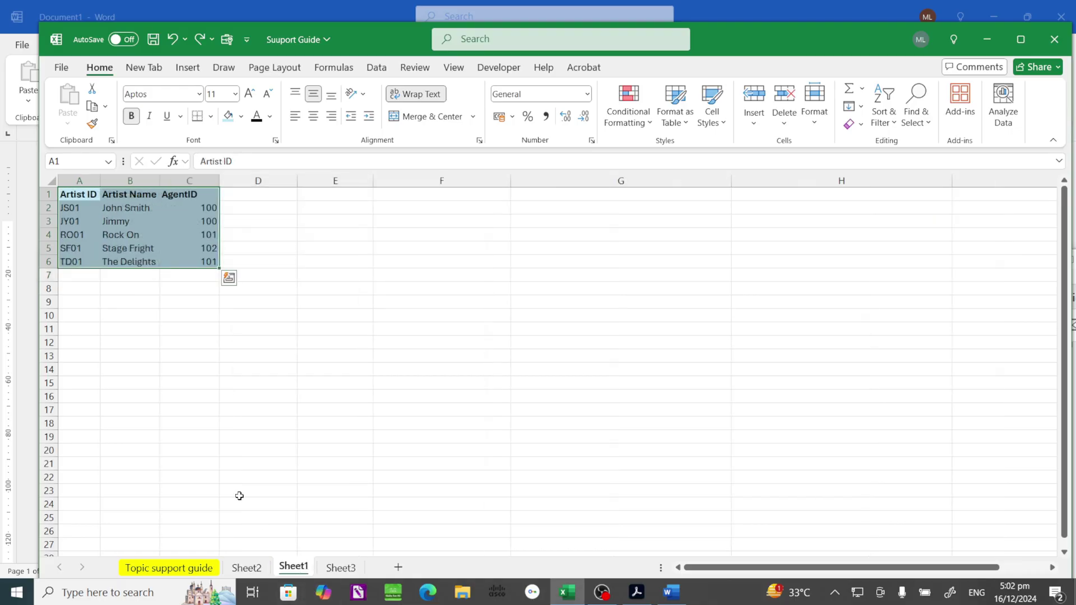
pyautogui.click(247, 568)
pyautogui.click(190, 569)
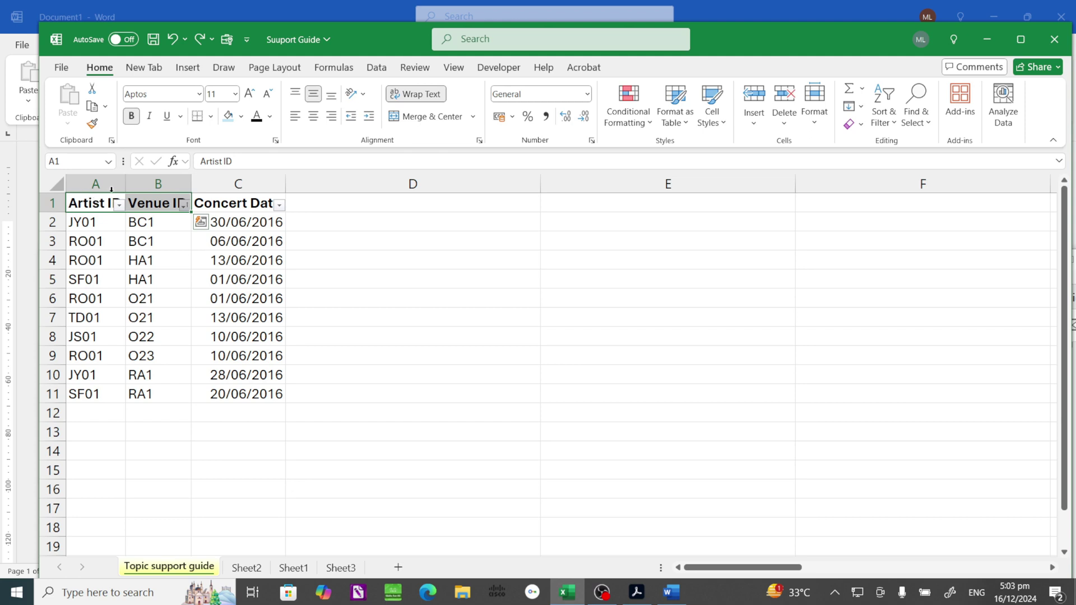
pyautogui.click(99, 202)
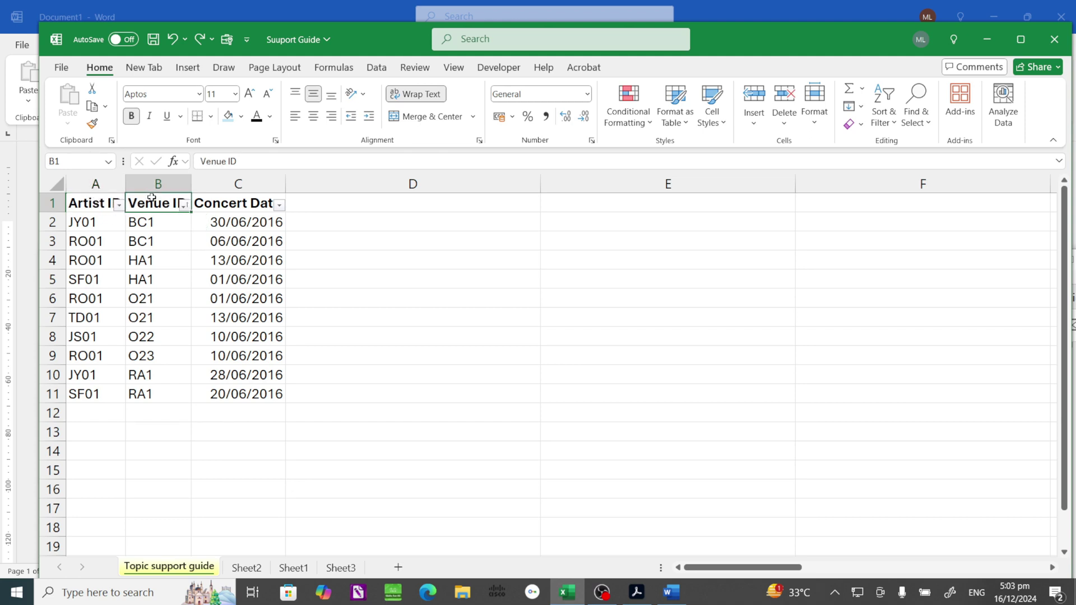
# Step: Insert a column before the Artist ID column on the Topic support guide sheet and head it ConcertID
pyautogui.rightClick(106, 189)
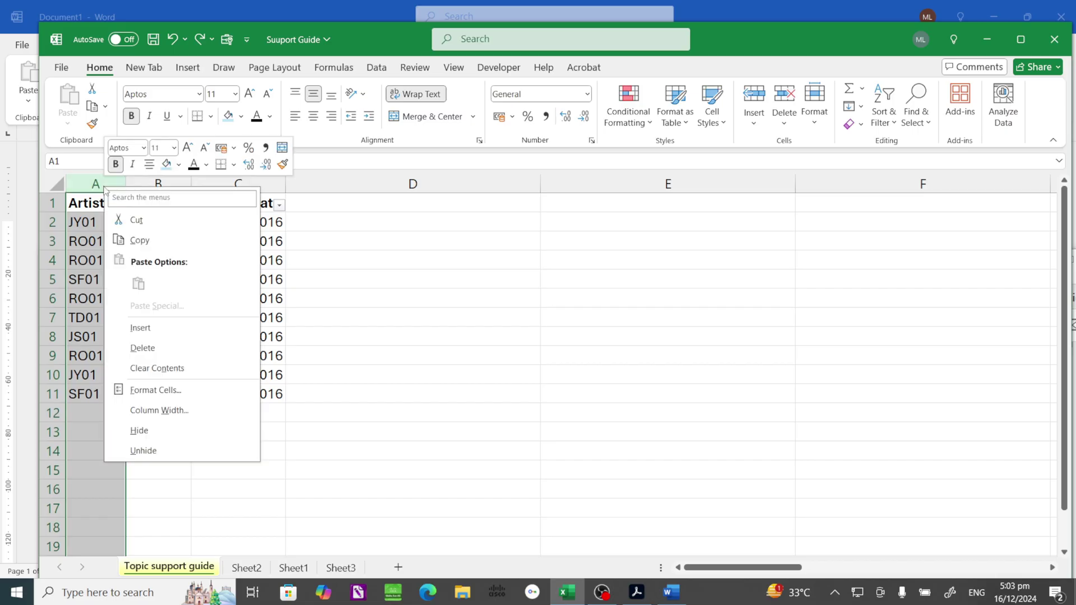
pyautogui.click(150, 331)
pyautogui.click(87, 209)
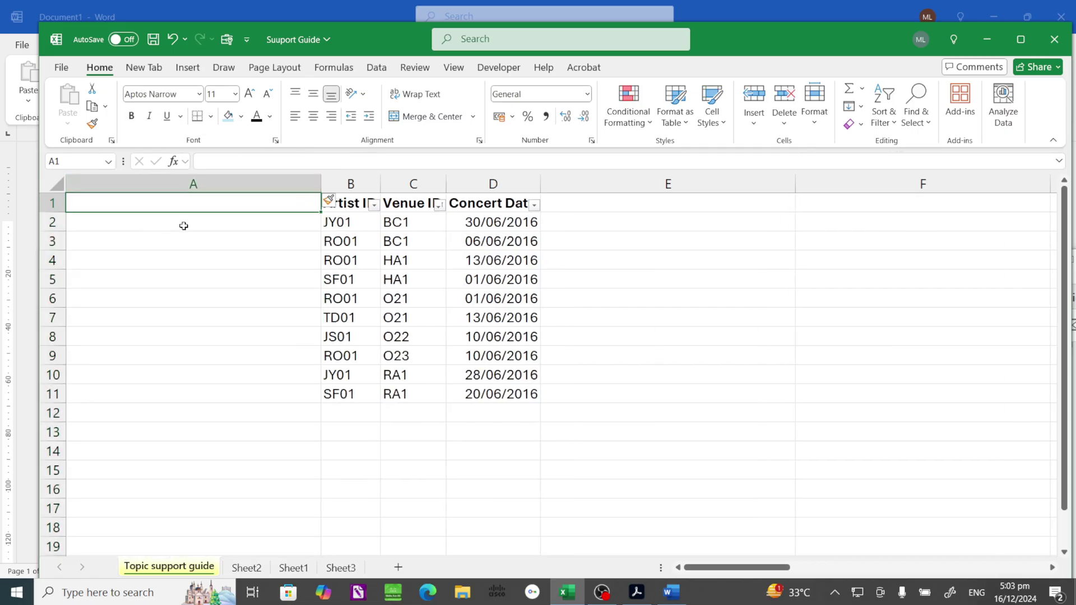
pyautogui.write('Co')
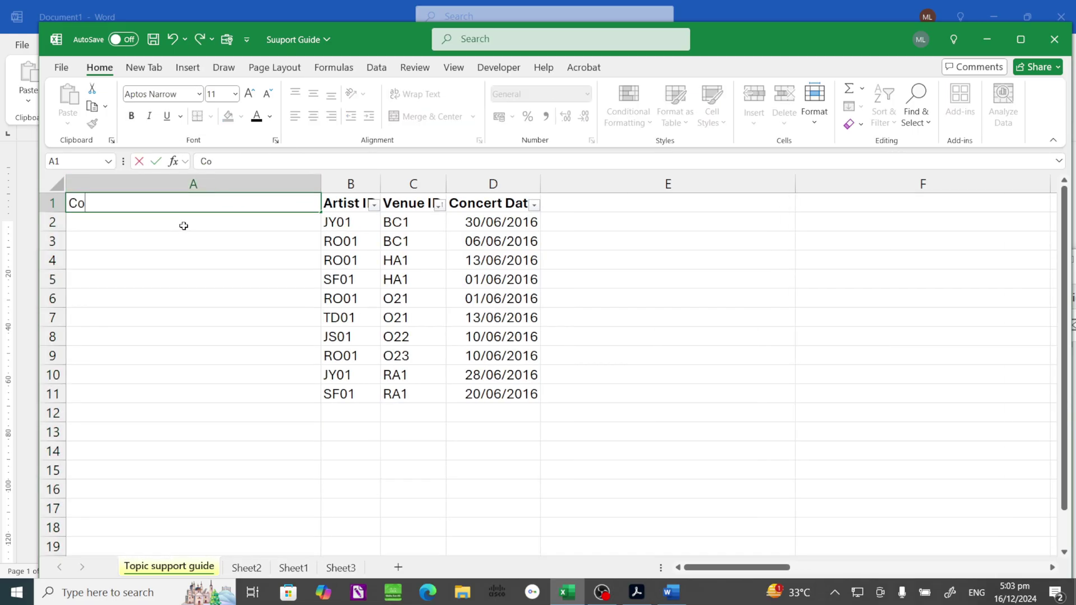
pyautogui.write('ncertID')
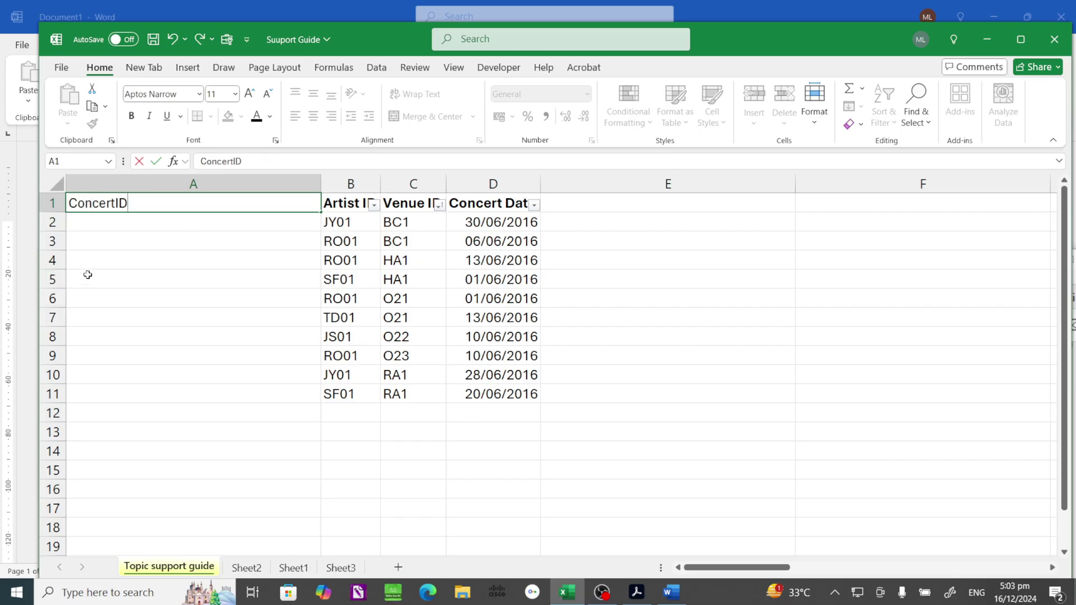
pyautogui.press('Return')
# Step: Fill the ConcertID column with C01 to C10 for the ten bookings and narrow the column to fit
pyautogui.write('C')
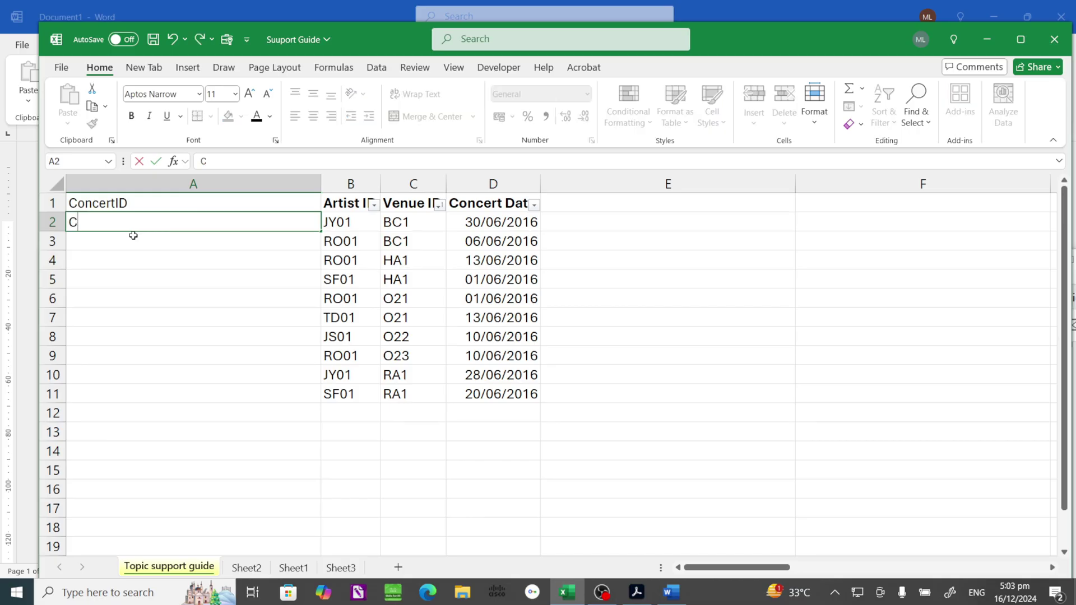
pyautogui.write('01')
pyautogui.press('Return')
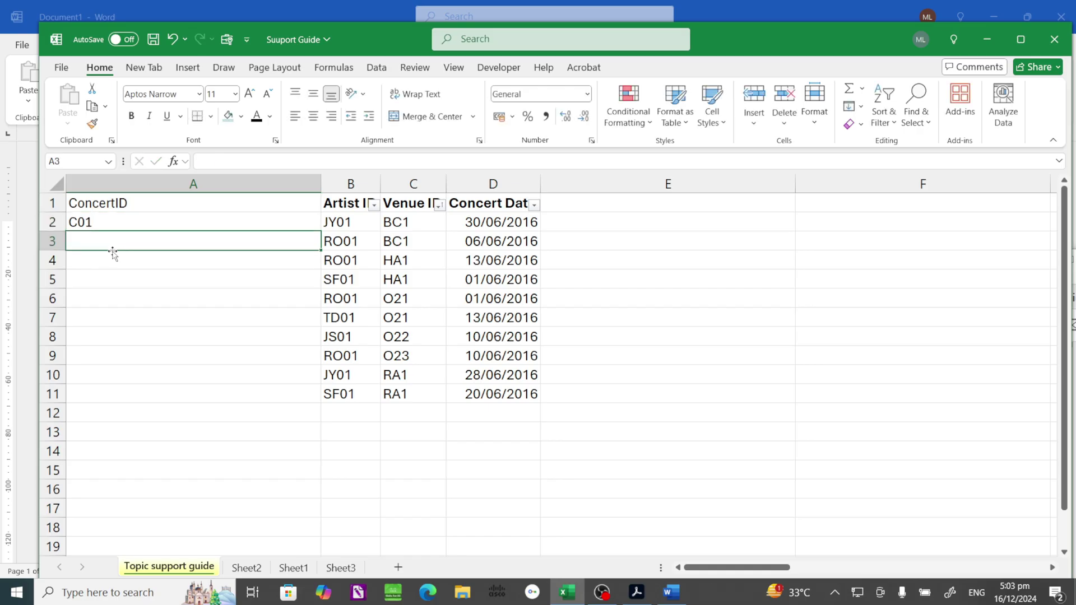
pyautogui.write('C')
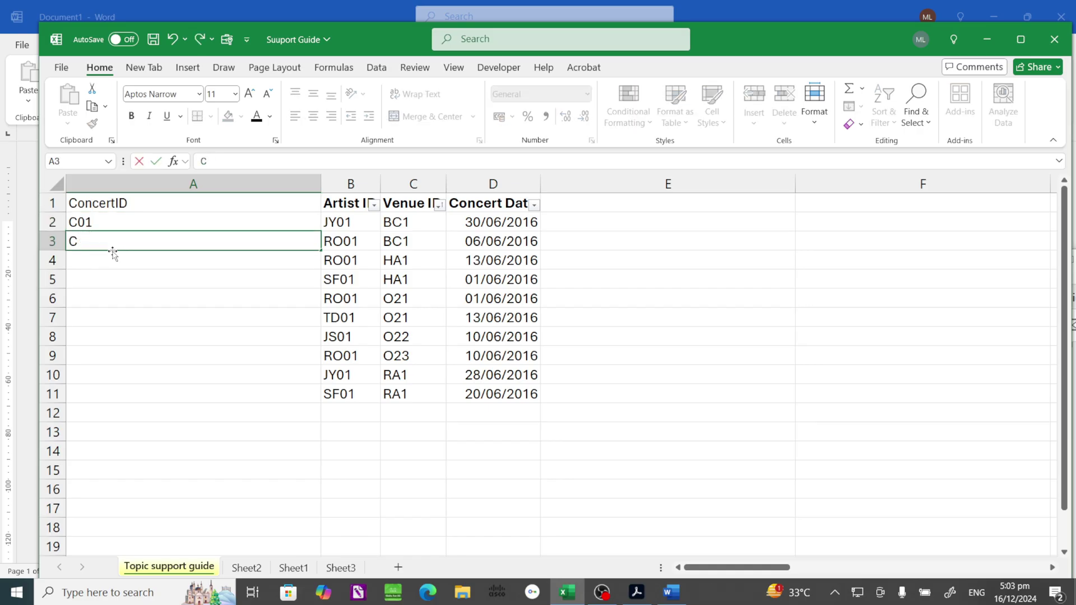
pyautogui.write('o02')
pyautogui.press('Return')
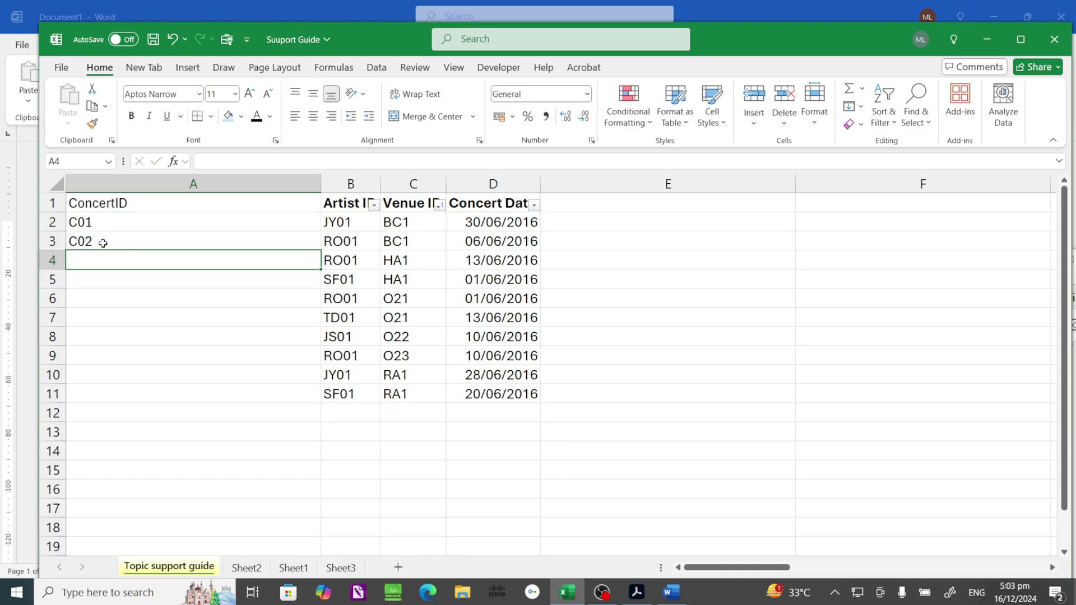
pyautogui.moveTo(109, 221); pyautogui.dragTo(188, 247)
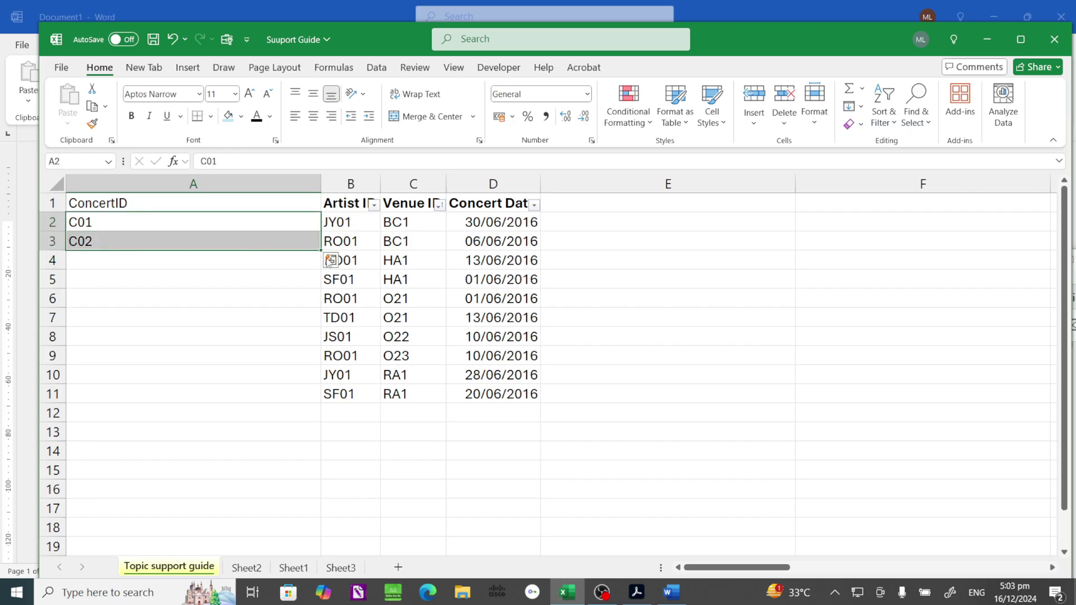
pyautogui.moveTo(321, 250); pyautogui.dragTo(295, 405)
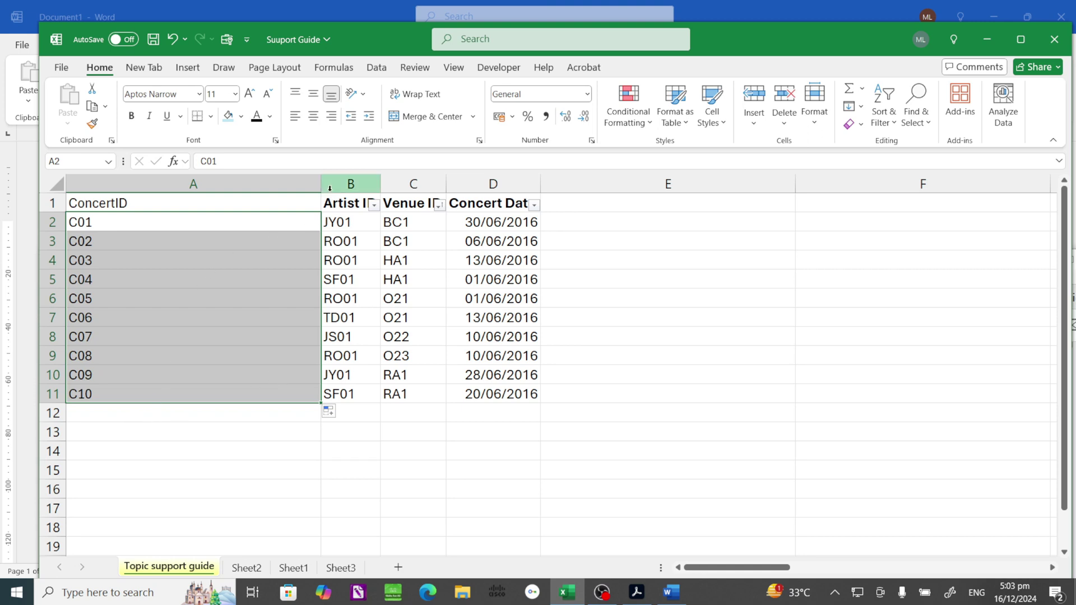
pyautogui.moveTo(319, 187); pyautogui.dragTo(148, 187)
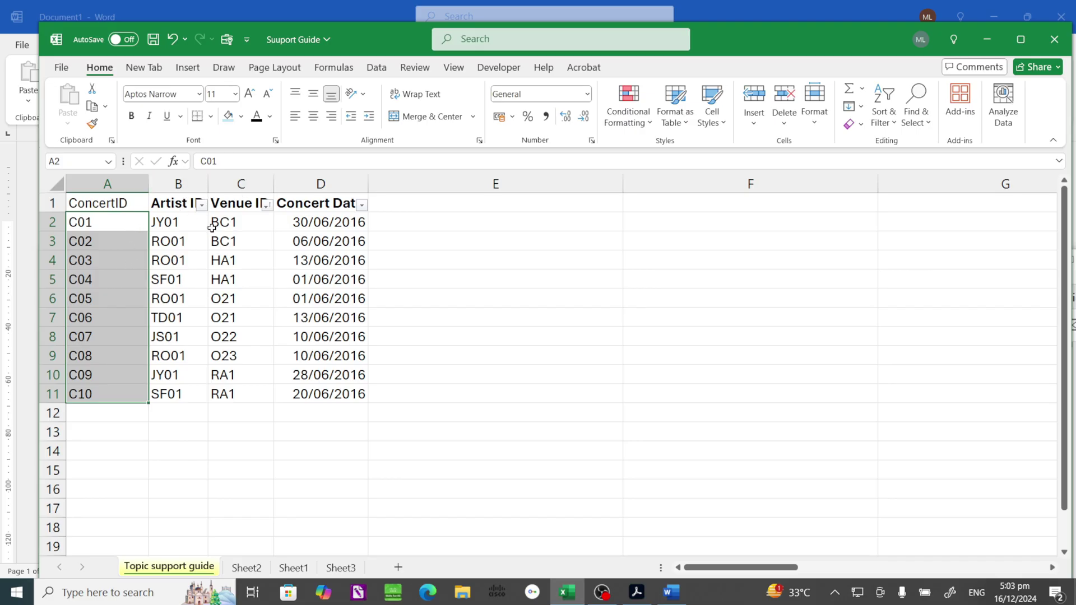
# Step: Check the venue and artist sheets, return to the Topic support guide sheet and maximise the workbook
pyautogui.click(250, 568)
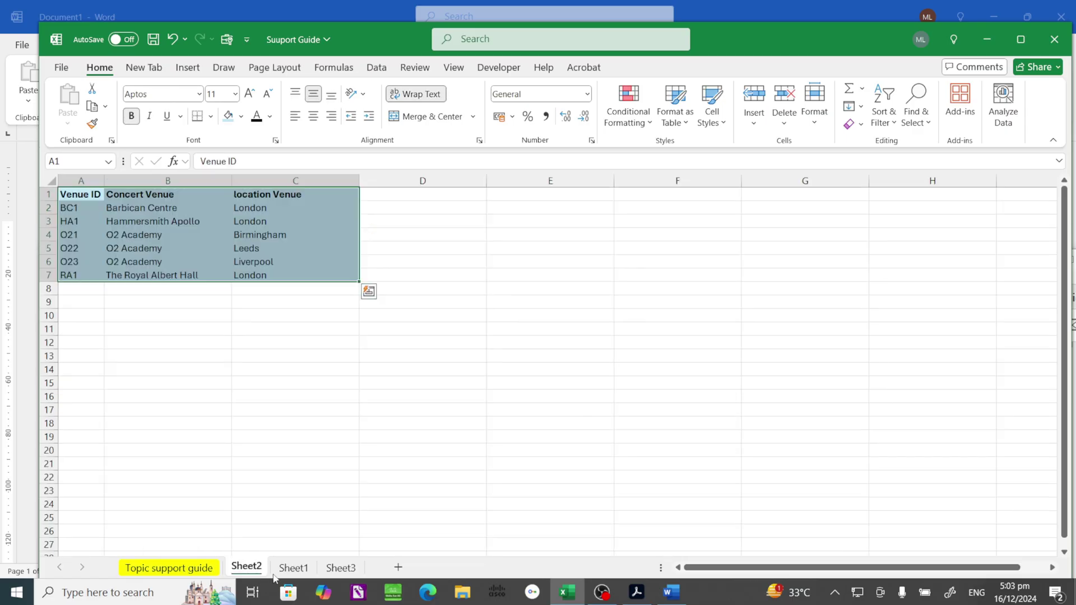
pyautogui.click(302, 571)
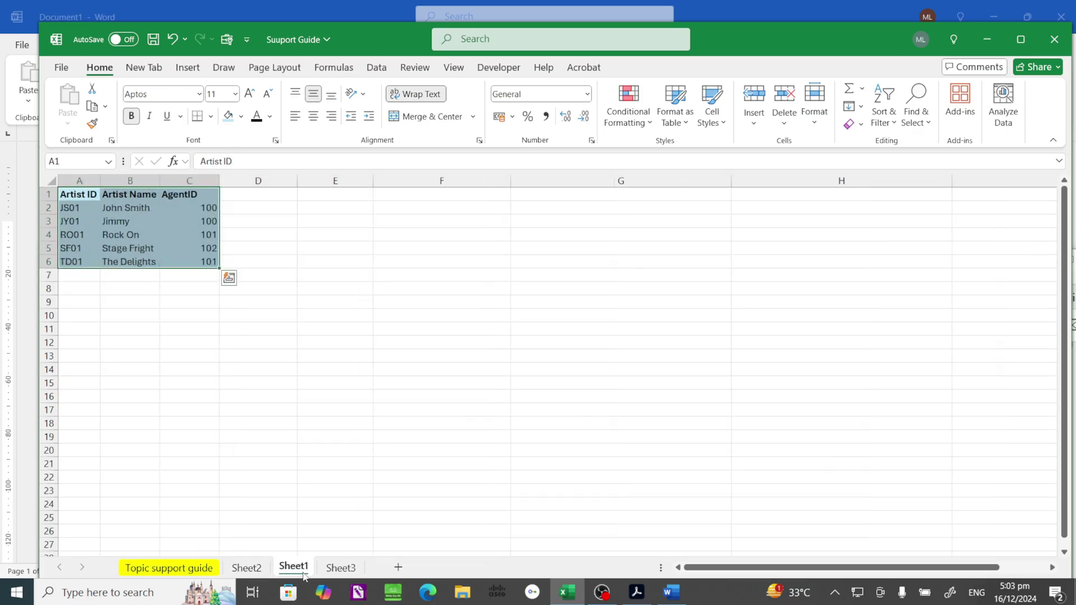
pyautogui.click(193, 569)
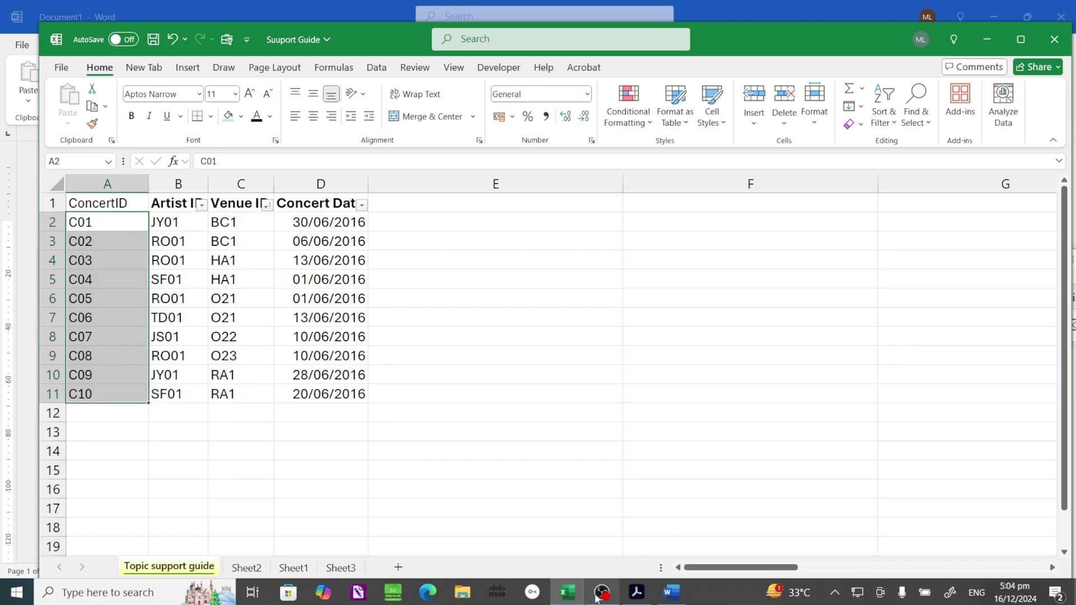
pyautogui.click(1020, 39)
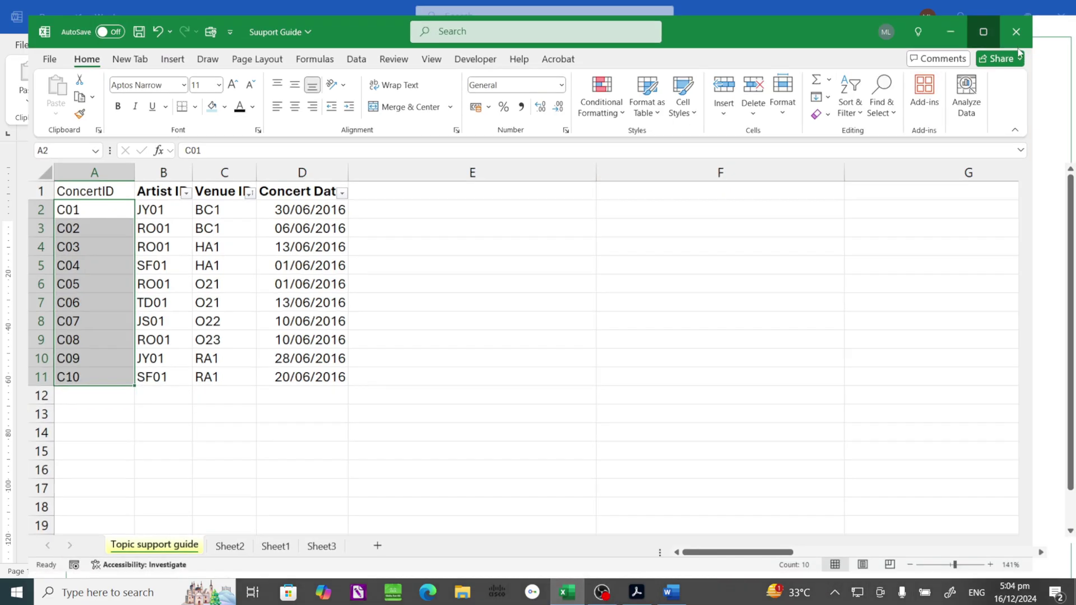
# Step: Switch to the normalisation PDF in Adobe Acrobat and post the comment "Done" on the highlighted Concert ID* field
pyautogui.click(637, 592)
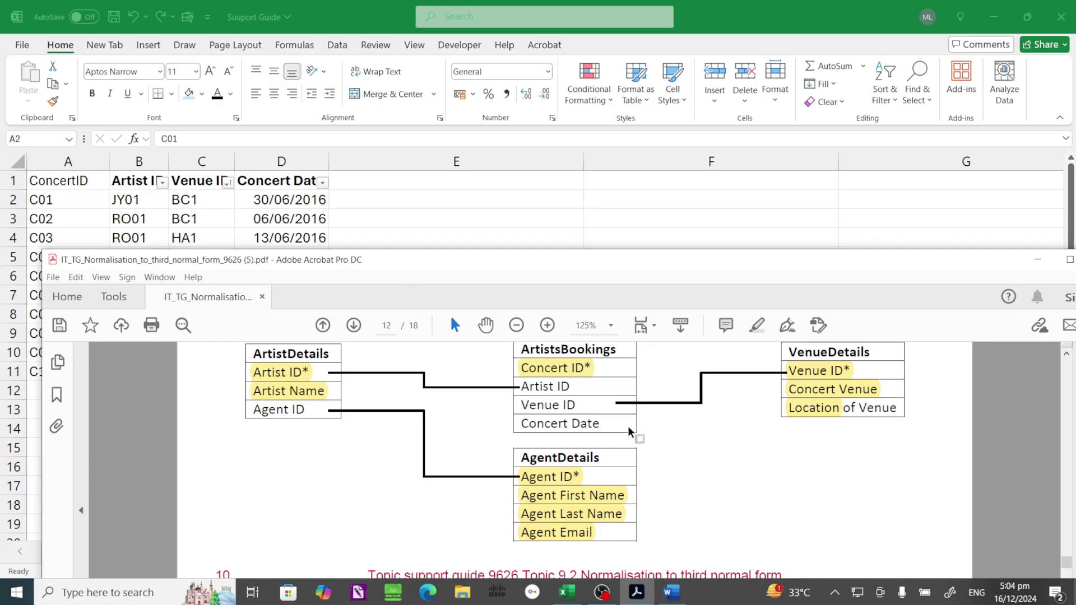
pyautogui.click(554, 368)
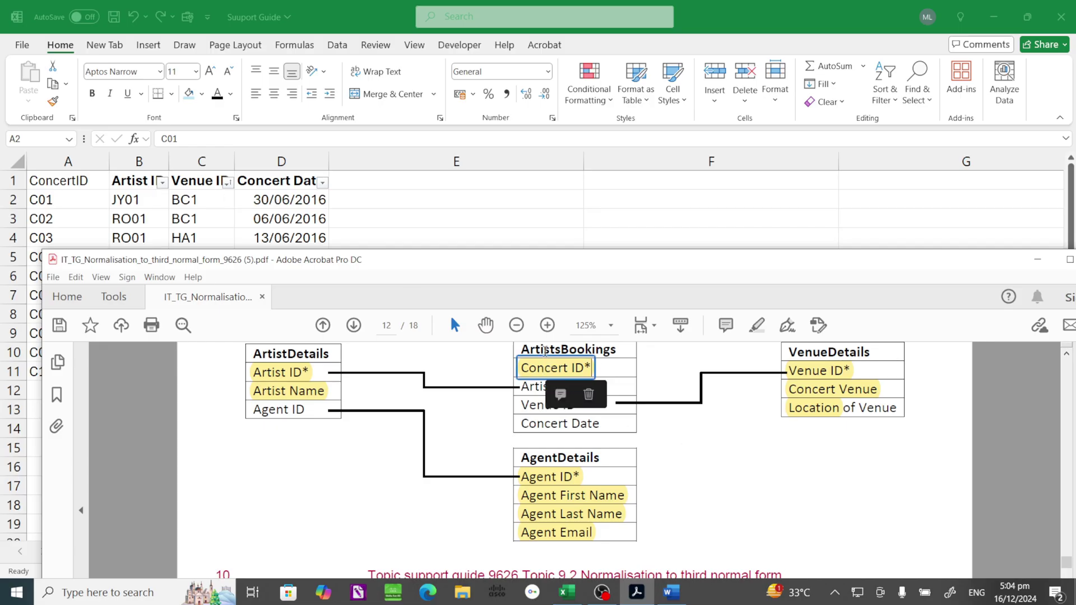
pyautogui.click(560, 395)
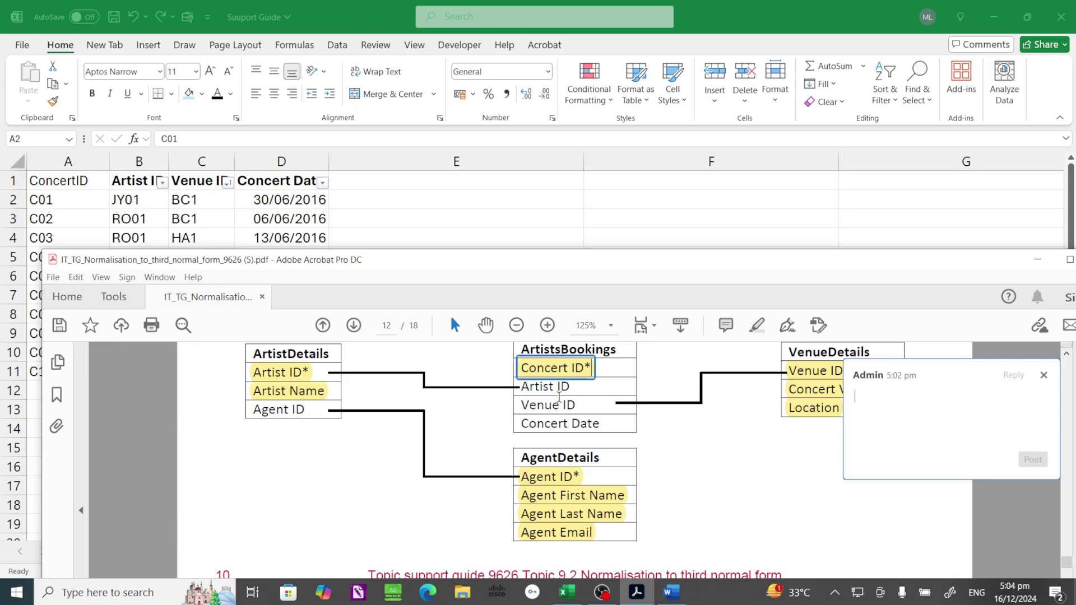
pyautogui.write('Don')
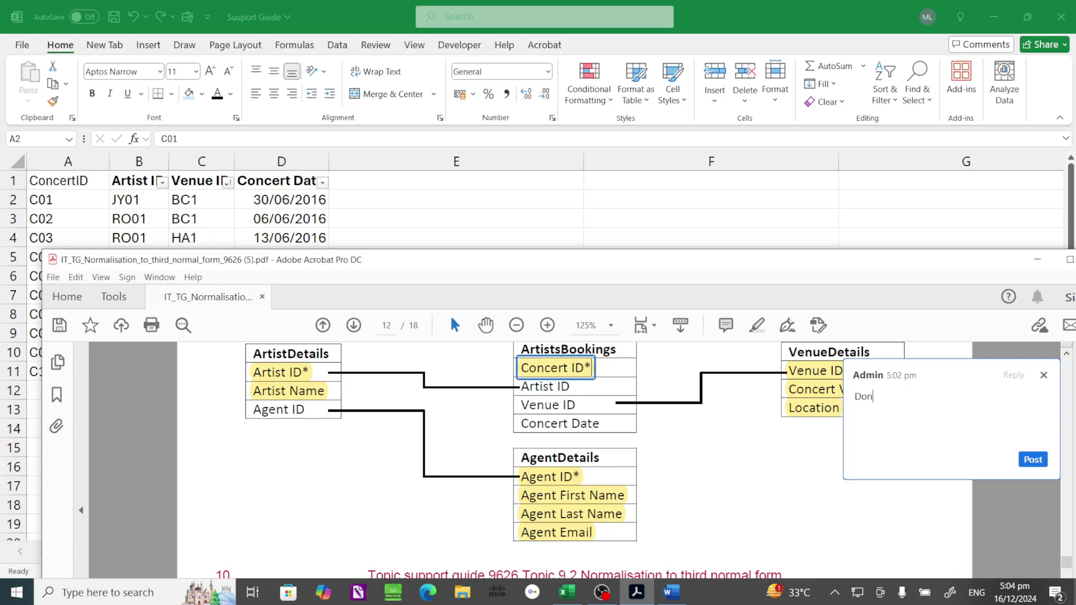
pyautogui.write('e')
pyautogui.click(1033, 460)
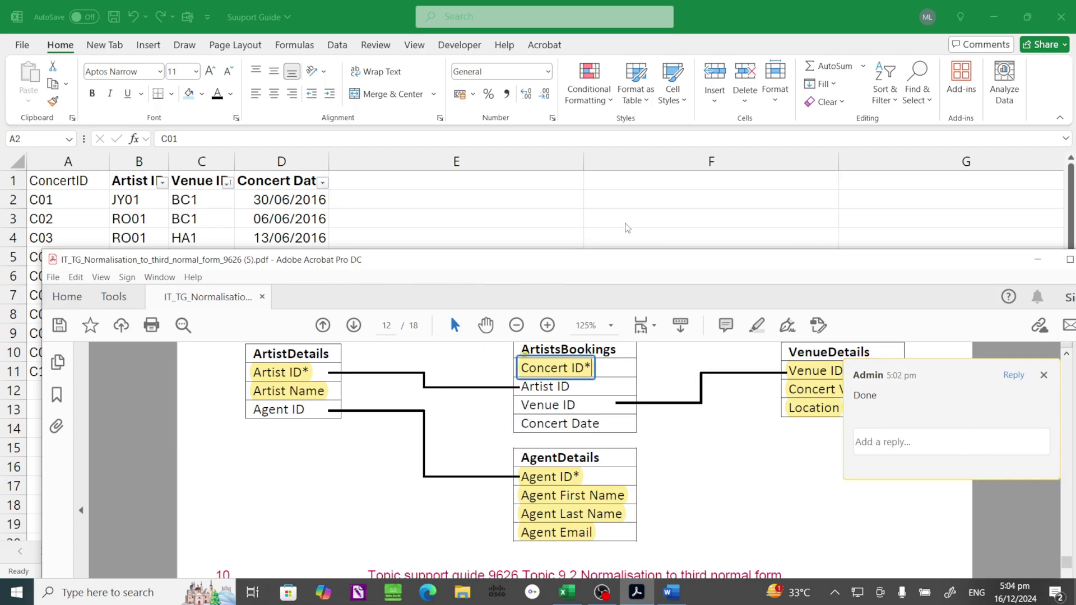
# Step: Compare the venue, artist and agent sheets in Excel with the table diagram in the Acrobat PDF, and close the Concert ID comment
pyautogui.moveTo(787, 268); pyautogui.dragTo(790, 91)
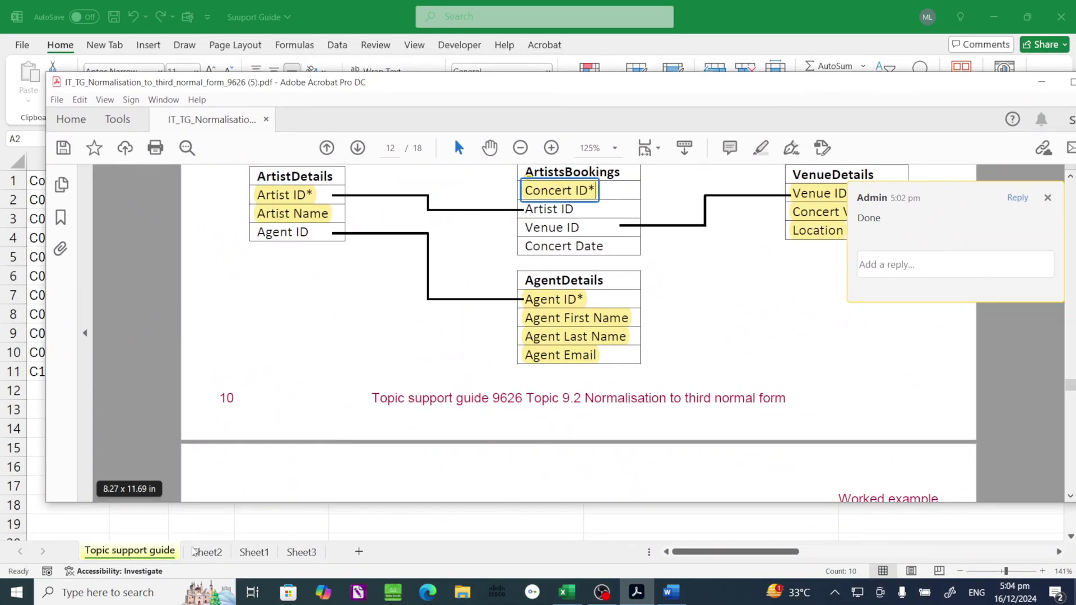
pyautogui.click(196, 563)
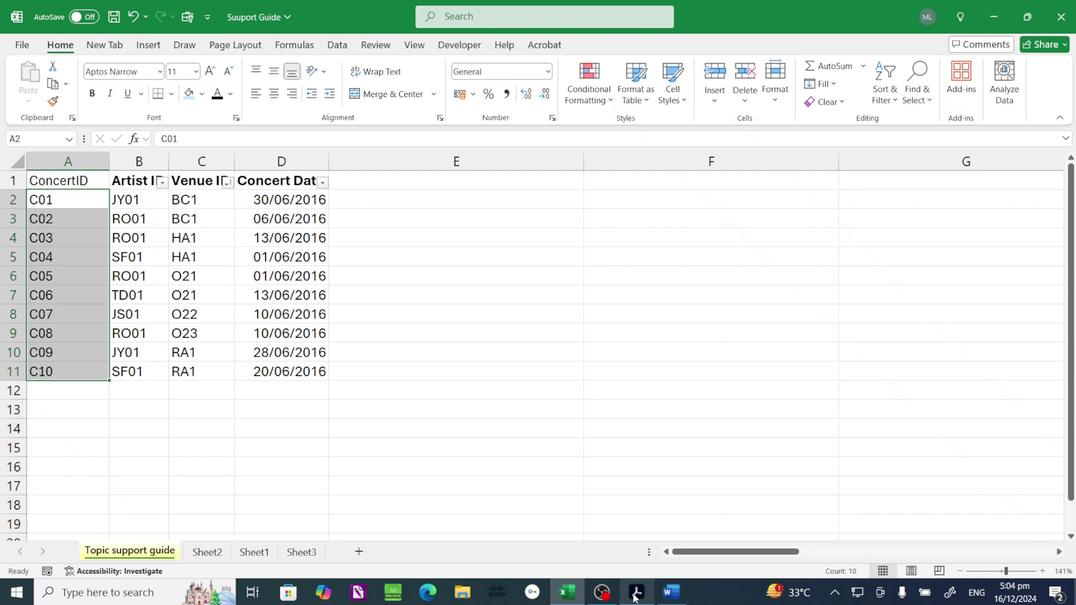
pyautogui.click(207, 552)
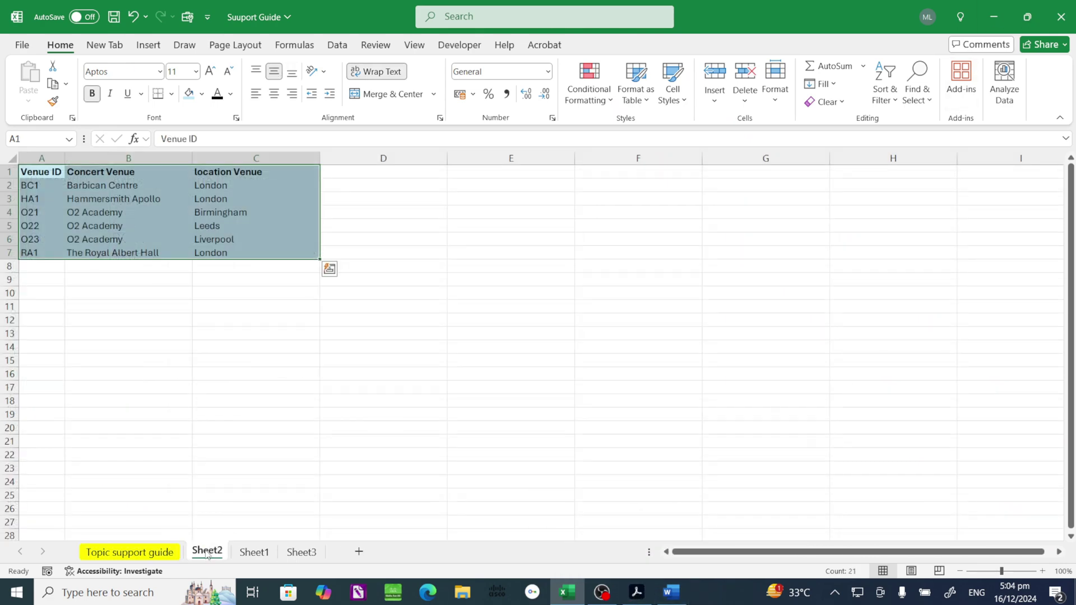
pyautogui.click(638, 595)
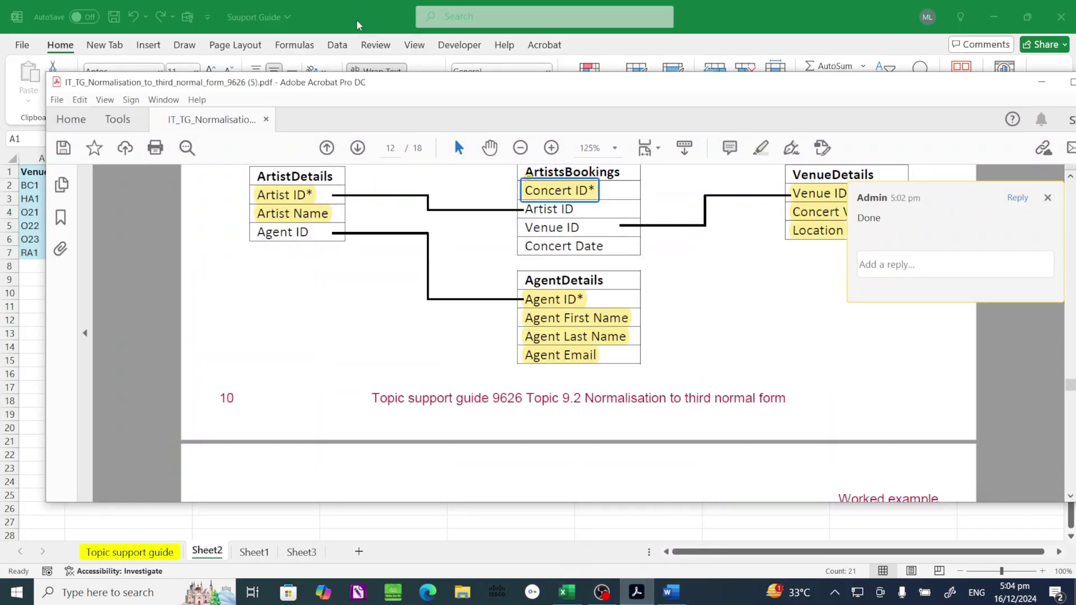
pyautogui.moveTo(481, 84); pyautogui.dragTo(436, 226)
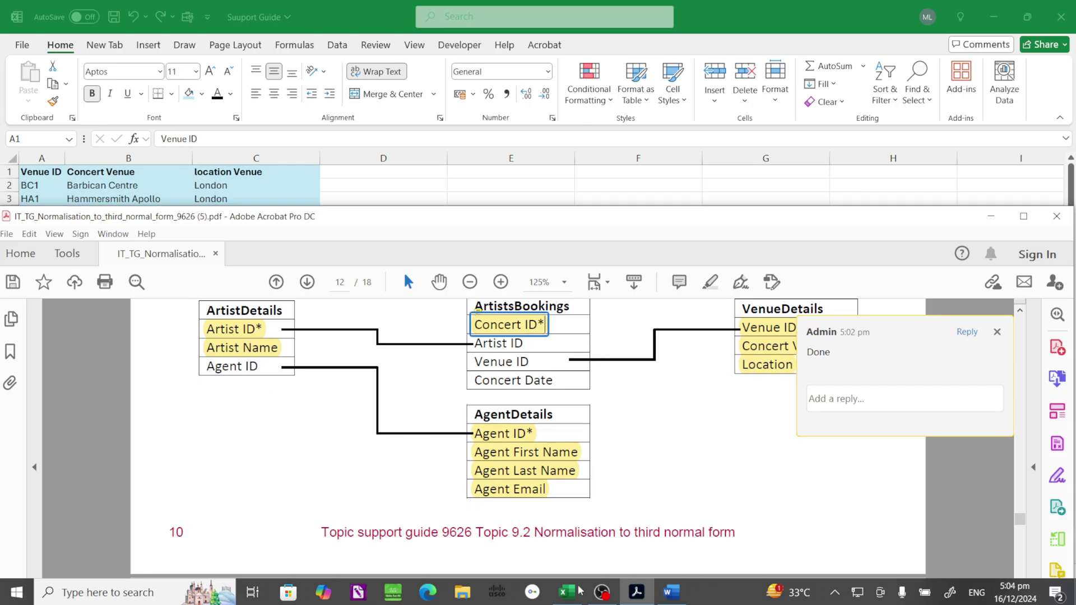
pyautogui.click(637, 593)
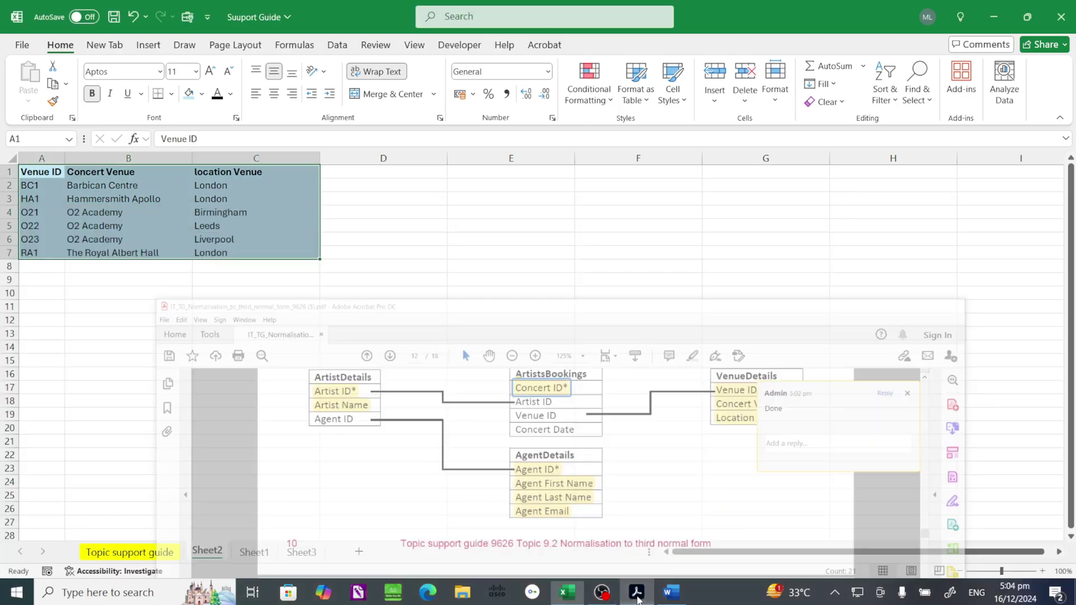
pyautogui.click(247, 553)
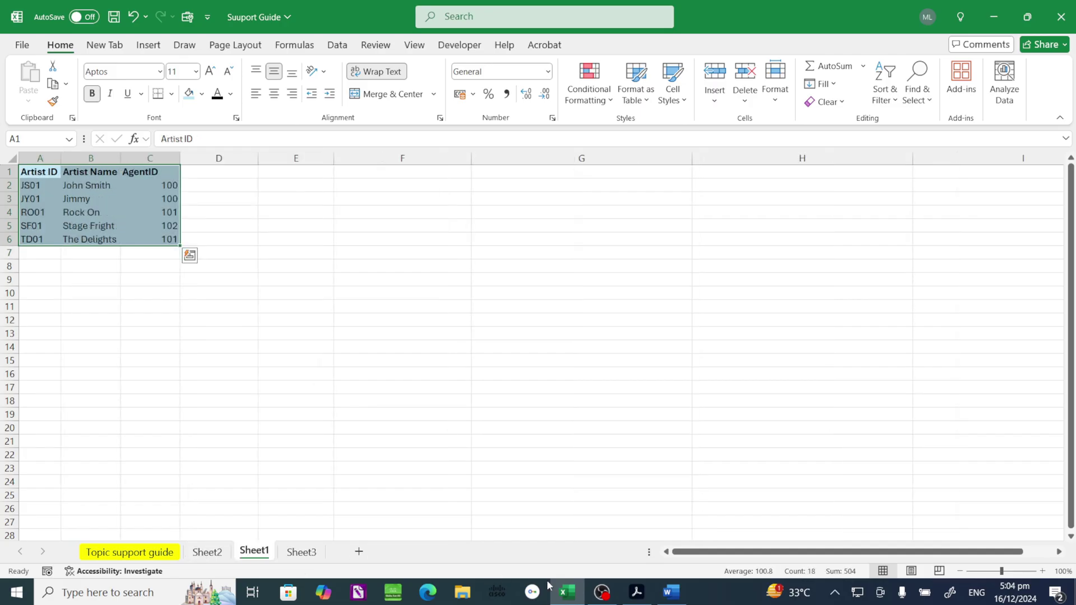
pyautogui.click(637, 593)
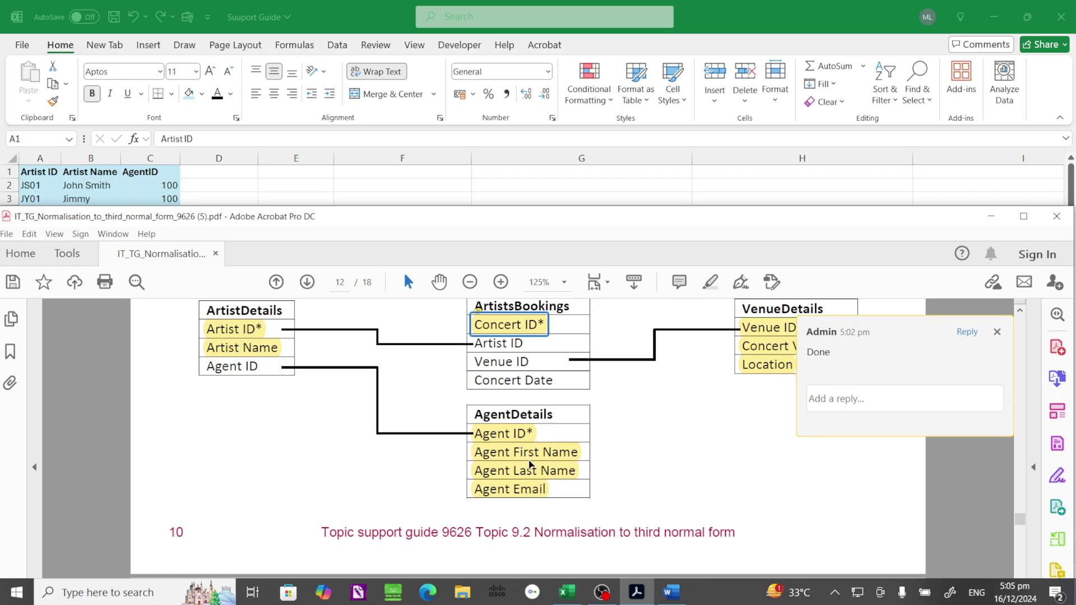
pyautogui.click(565, 592)
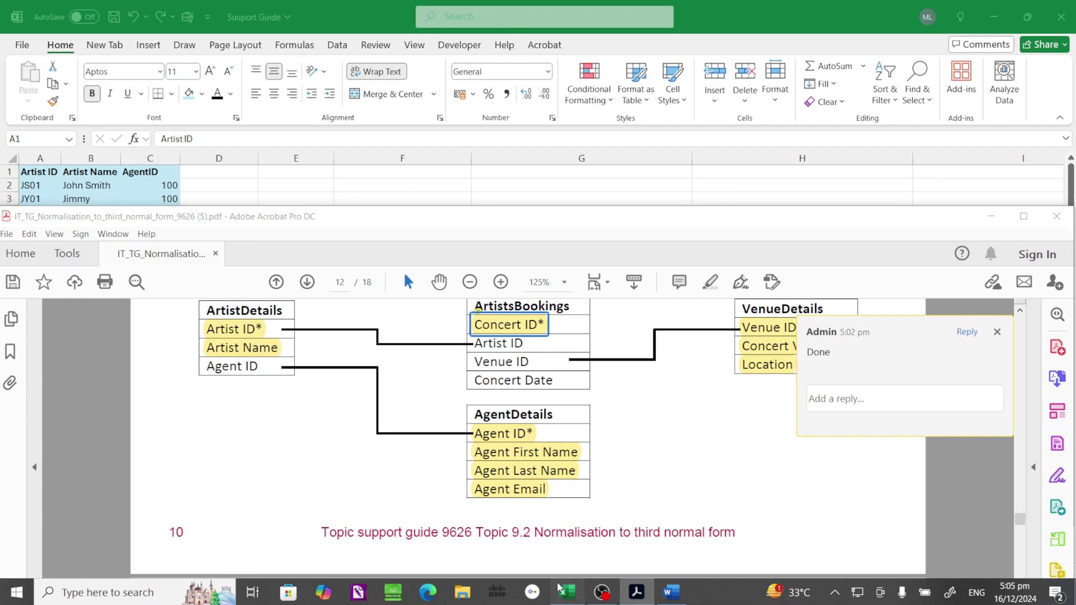
pyautogui.hotkey('ctrl', 'pagedown')
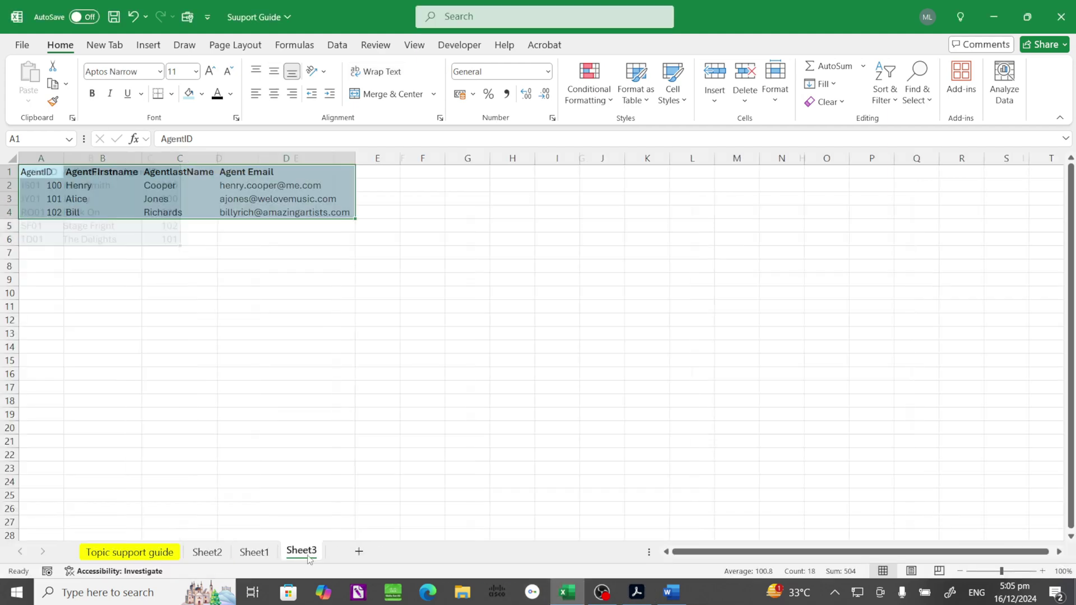
pyautogui.click(637, 592)
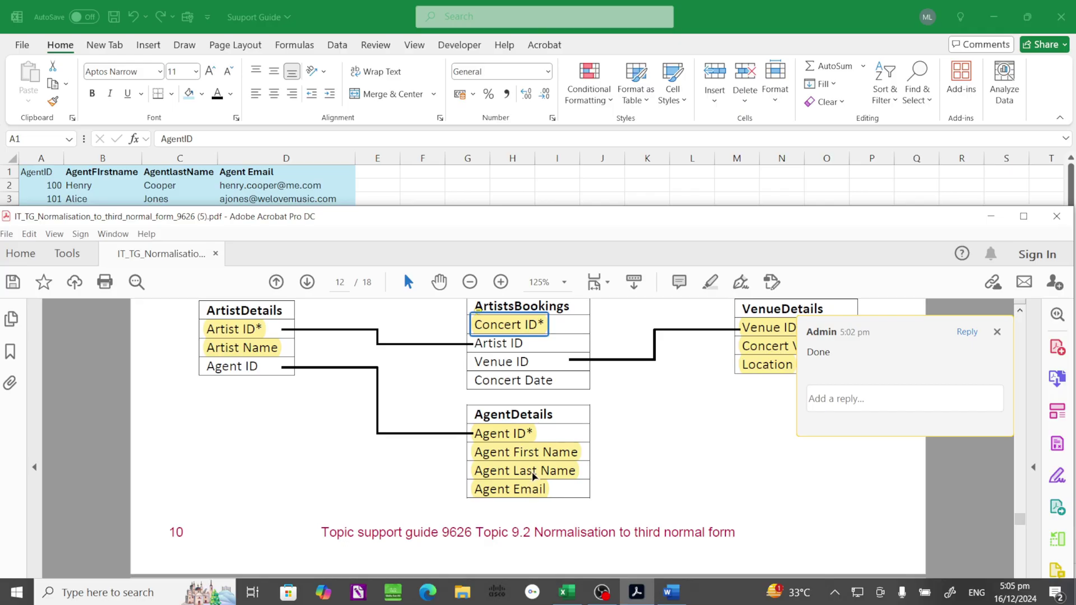
pyautogui.click(991, 216)
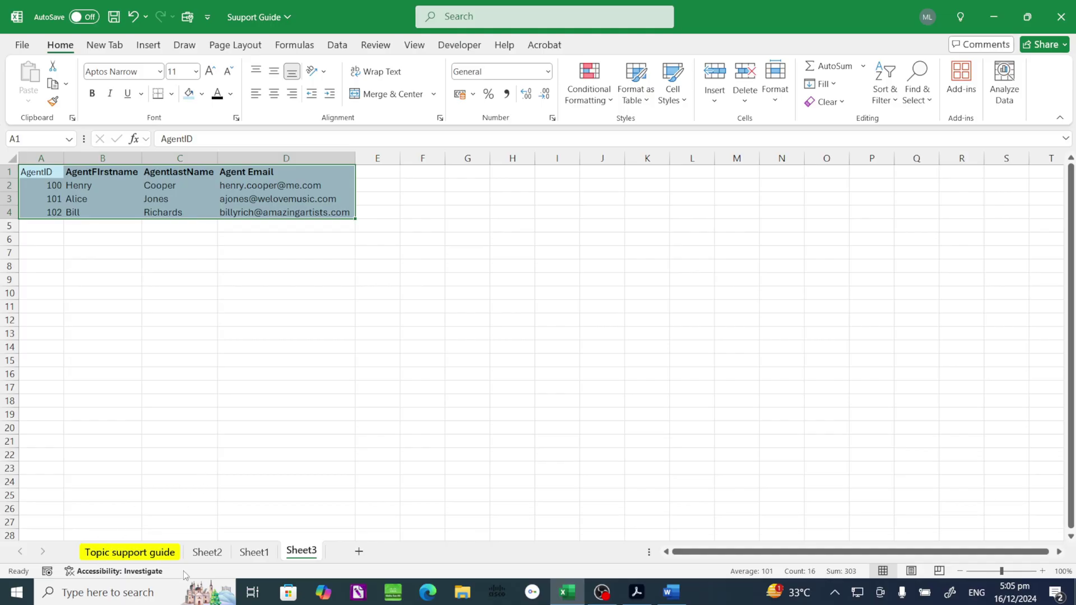
pyautogui.click(636, 593)
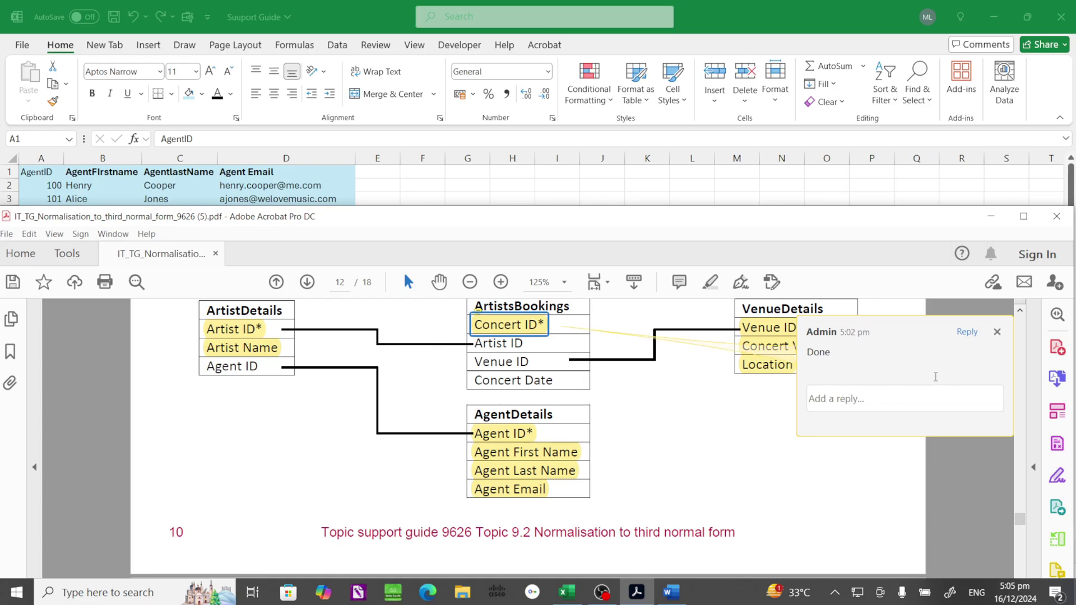
pyautogui.click(997, 332)
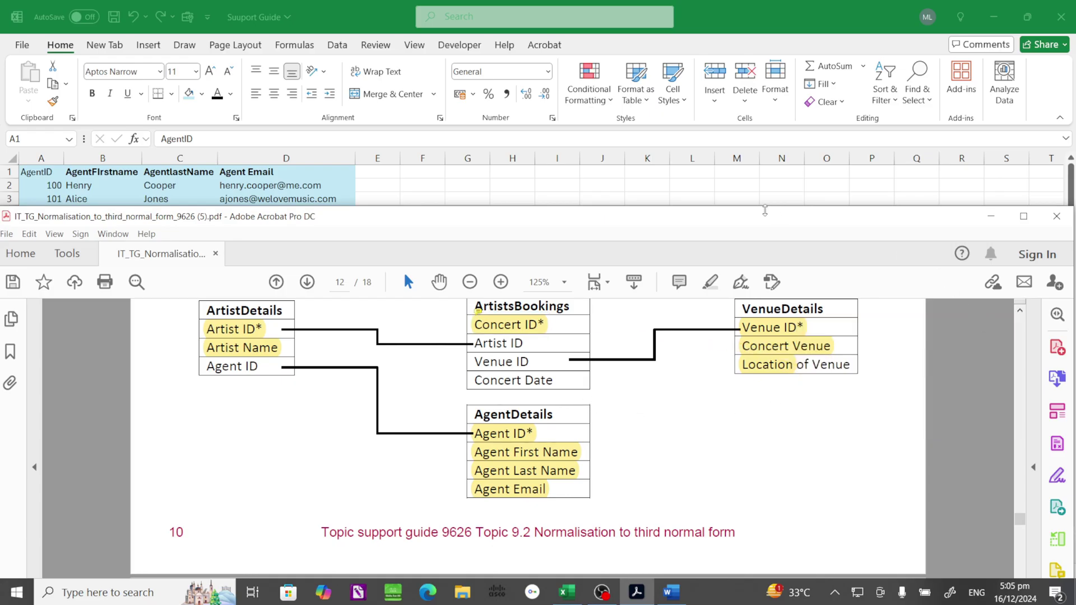